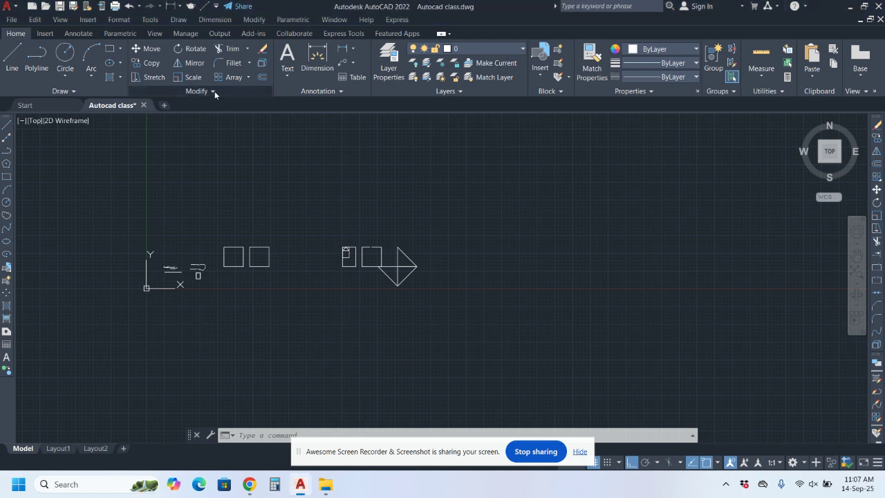
# - Review the drawing's layers and their properties in the Layer Properties Manager, widening the On column
pyautogui.click(212, 91)
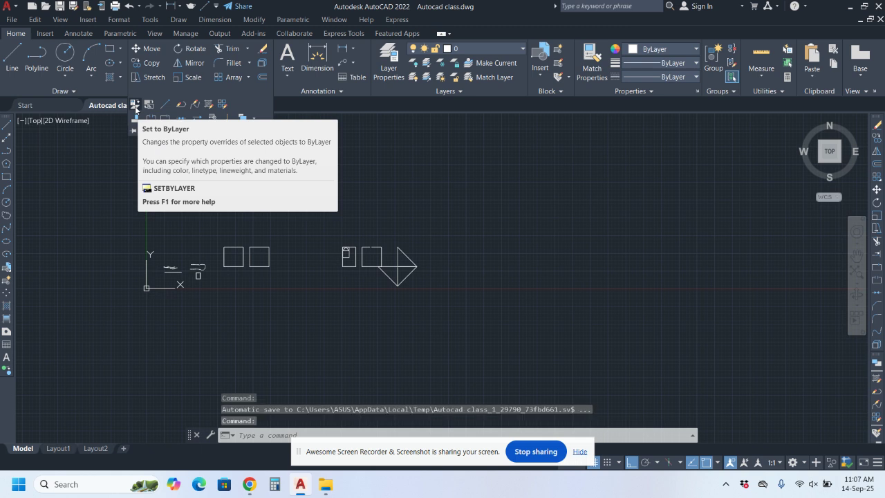
pyautogui.click(389, 76)
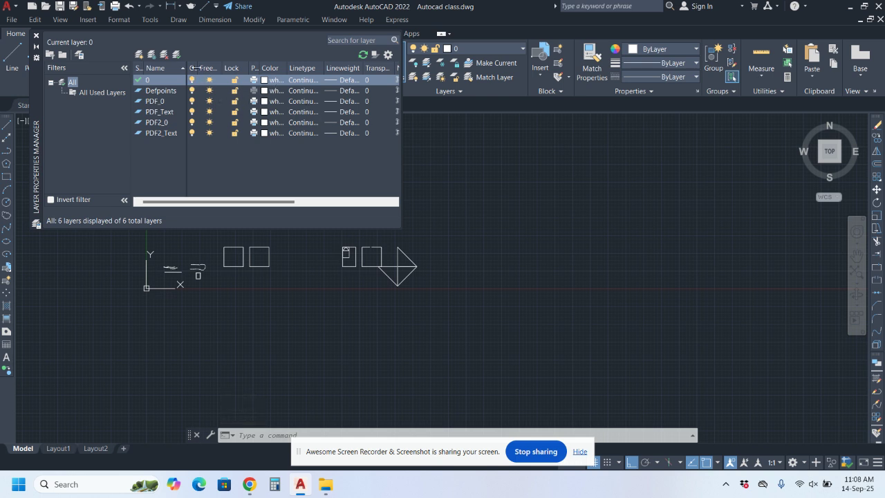
pyautogui.moveTo(200, 72); pyautogui.dragTo(214, 74)
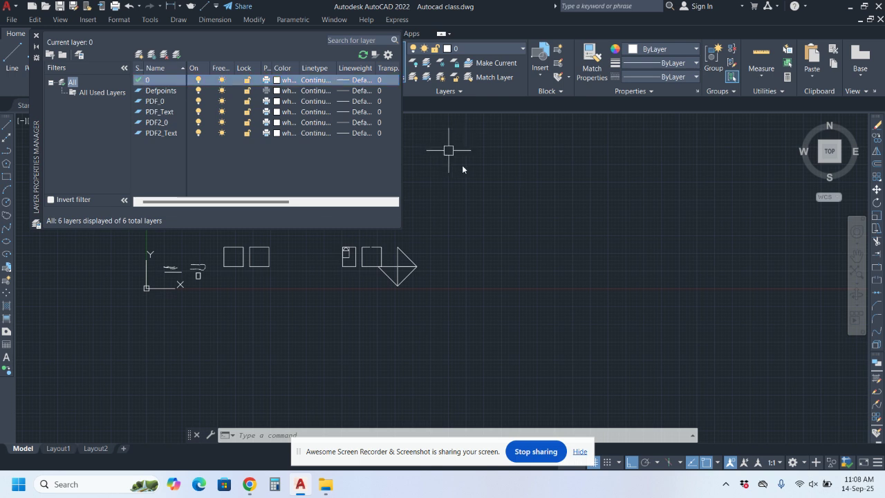
pyautogui.press('Escape')
pyautogui.click(36, 36)
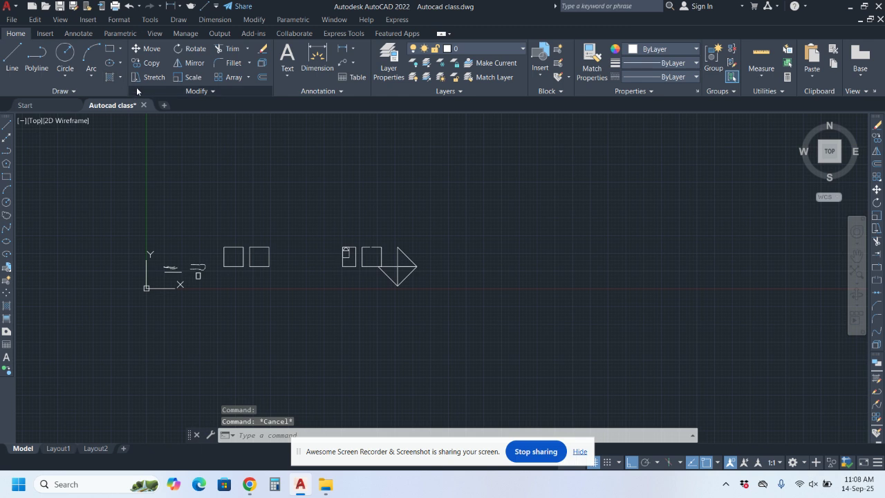
# - Examine which properties Set to ByLayer changes in its settings, keep them as they are, and leave the command
pyautogui.click(204, 93)
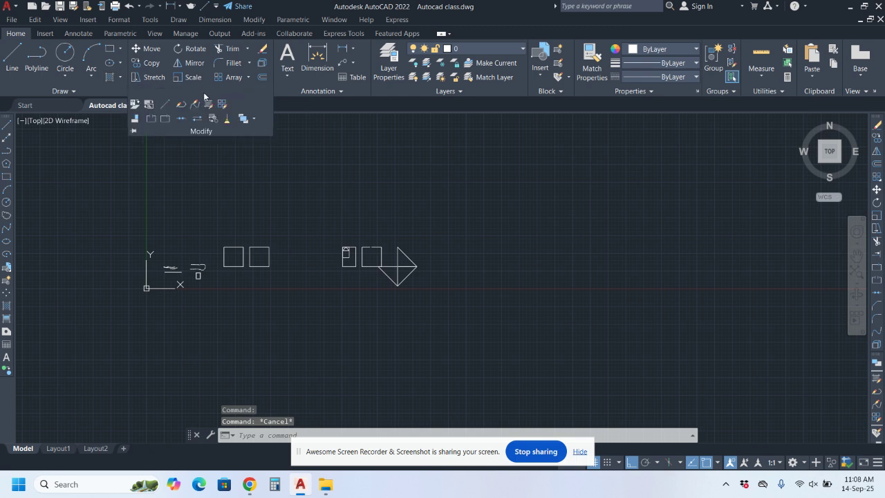
pyautogui.click(135, 104)
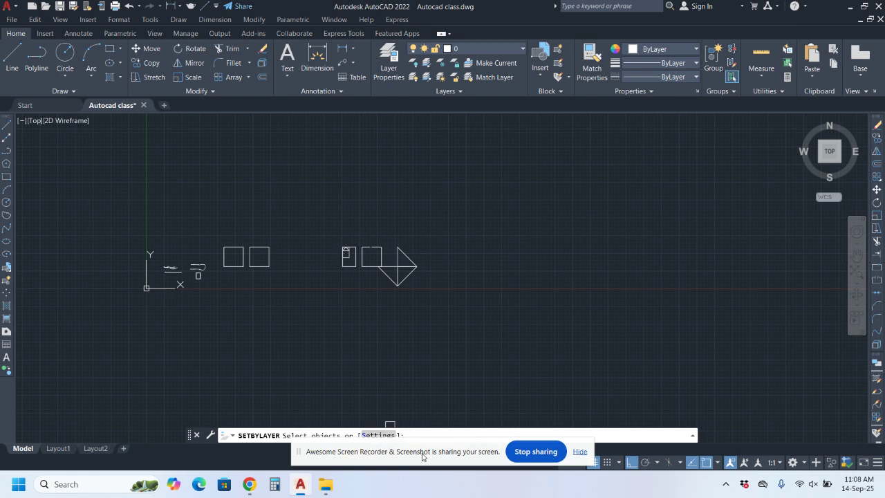
pyautogui.click(378, 435)
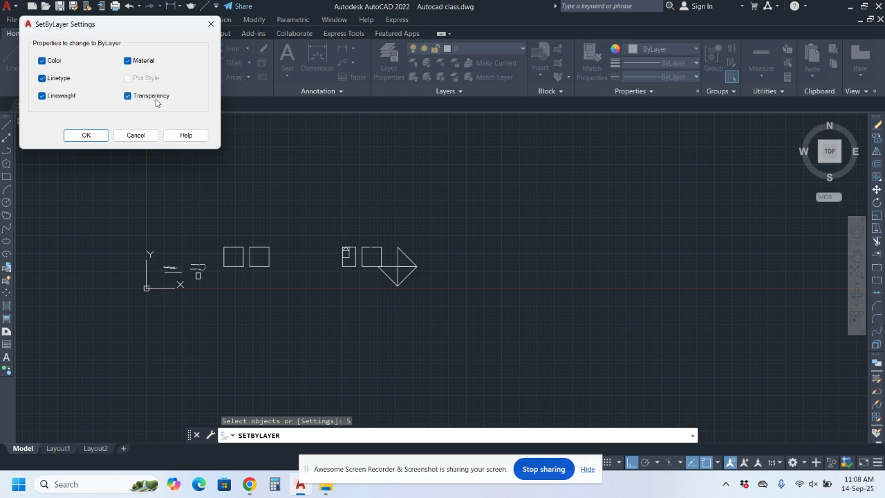
pyautogui.click(86, 136)
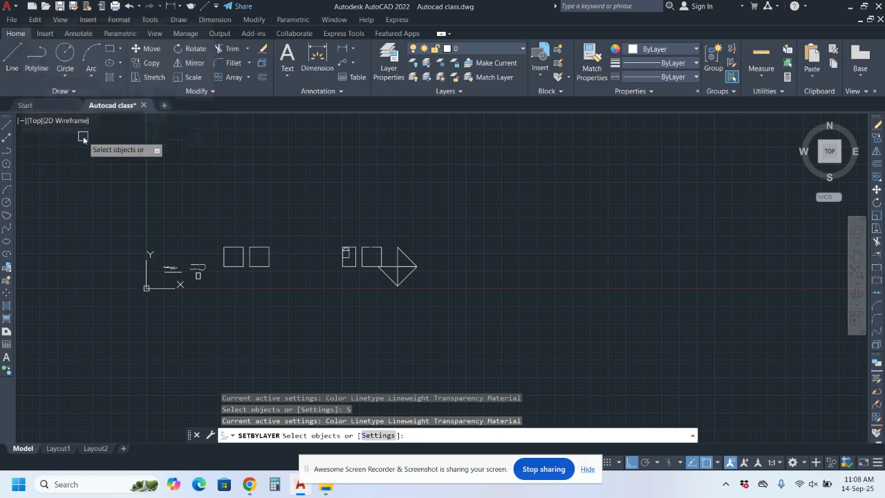
pyautogui.press('Escape')
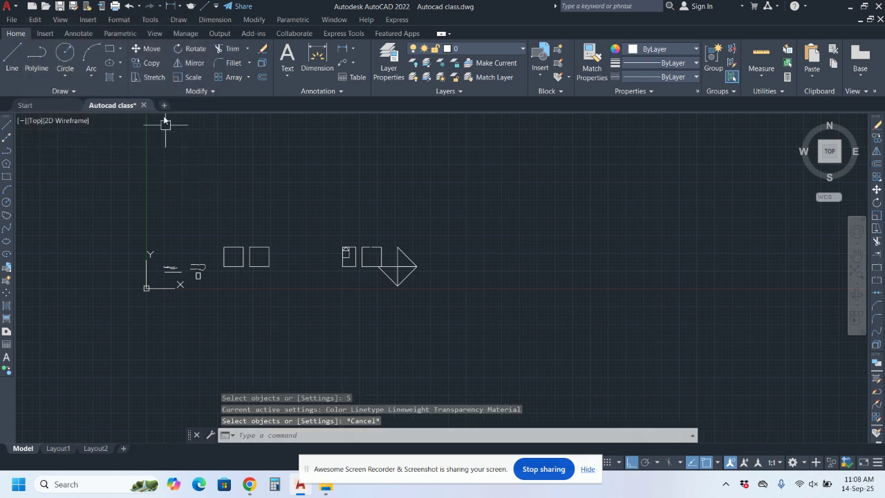
# - Draw a single horizontal line in the empty area beside the diamond-shaped figure
pyautogui.click(211, 92)
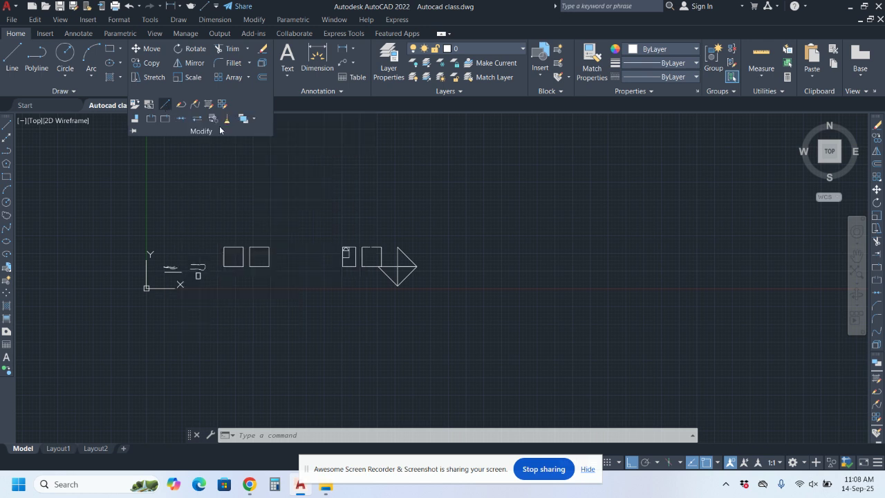
pyautogui.moveTo(484, 280); pyautogui.dragTo(415, 296, button='middle')
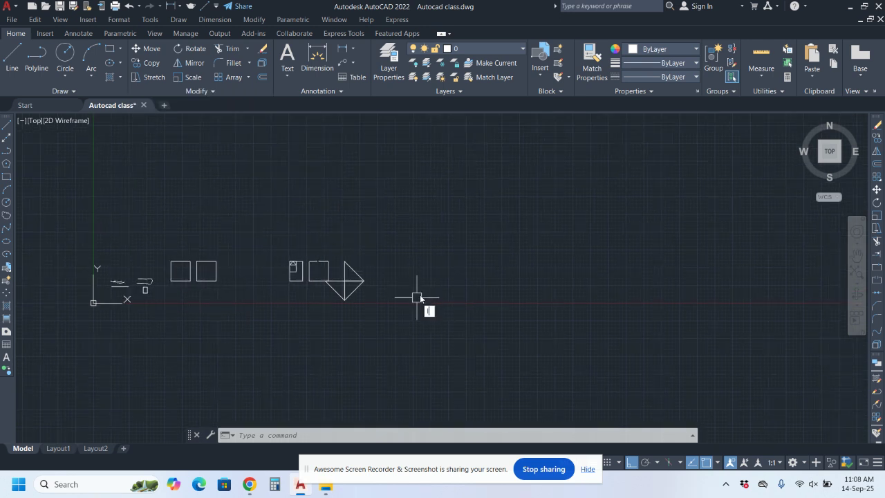
pyautogui.write('l')
pyautogui.press('Return')
pyautogui.click(411, 240)
pyautogui.click(524, 240)
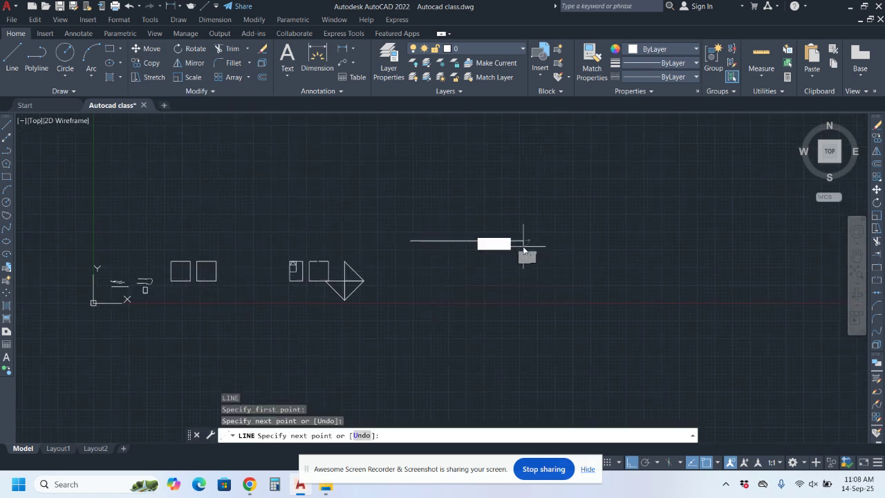
pyautogui.press('Escape')
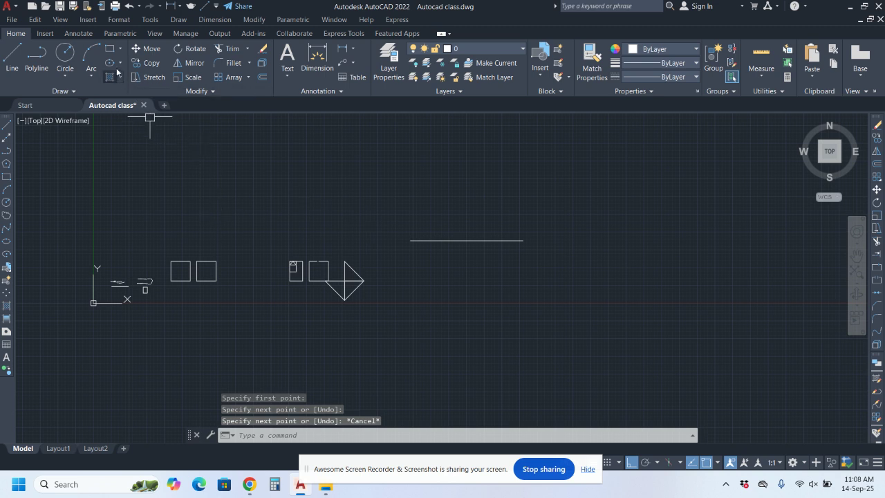
# - Draw a three-point arc beyond the horizontal line's far end, bulging up and outward and ending below its start point
pyautogui.click(91, 57)
pyautogui.click(570, 240)
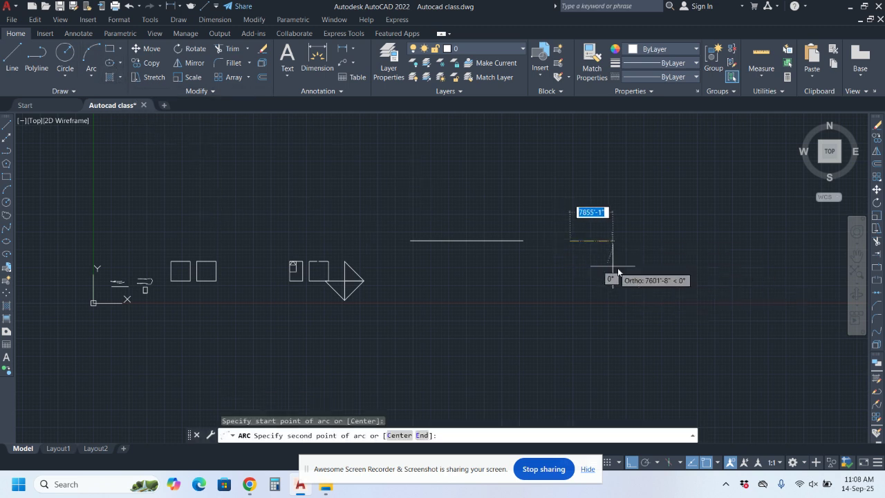
pyautogui.click(620, 269)
pyautogui.click(619, 282)
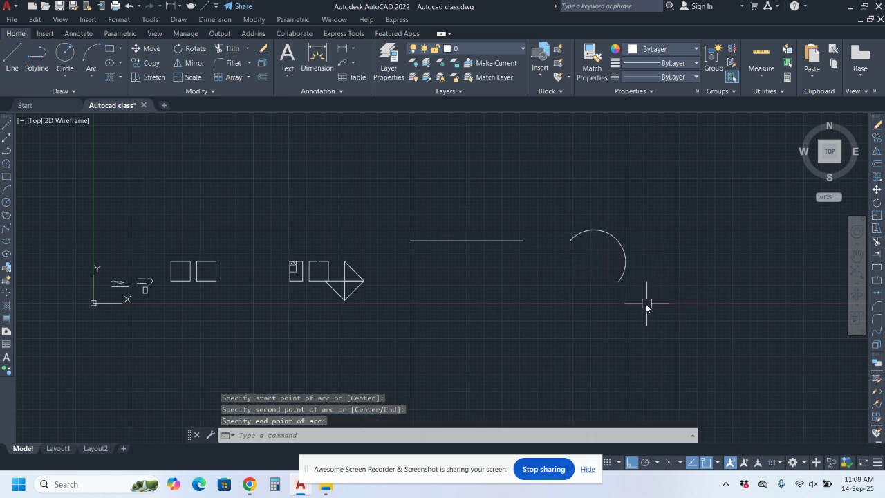
pyautogui.press('Escape')
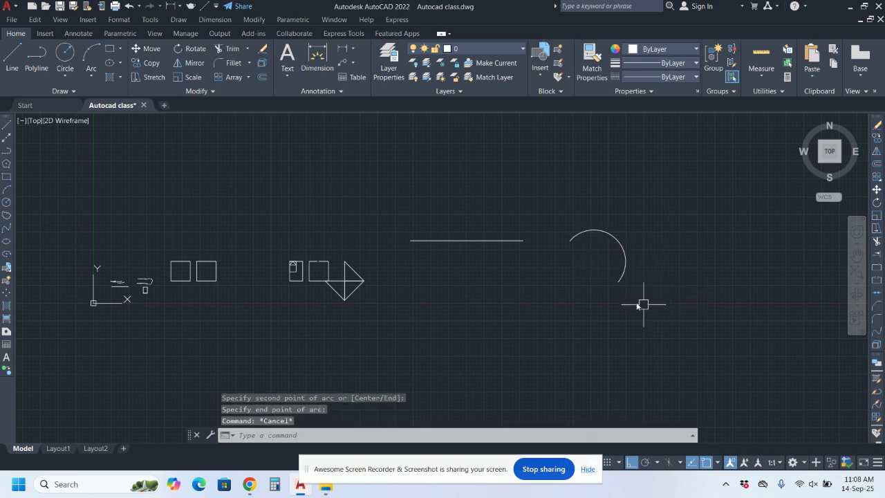
pyautogui.click(199, 90)
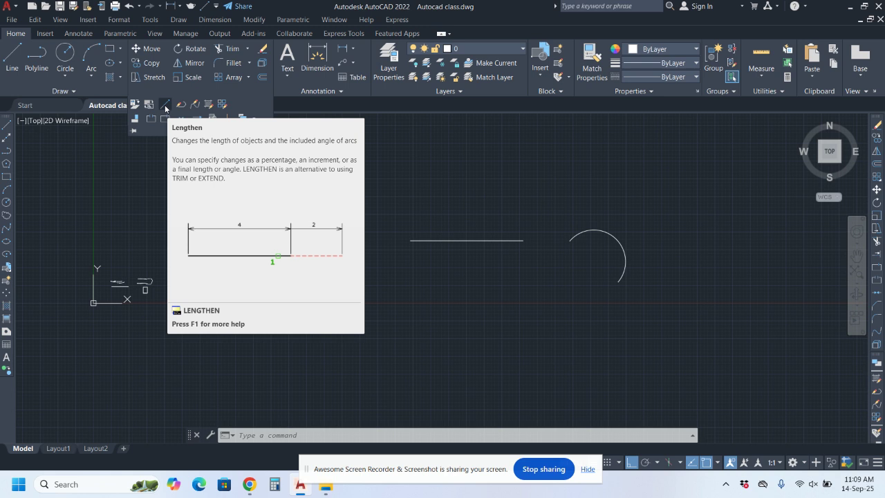
pyautogui.press('Escape')
pyautogui.press('Escape')
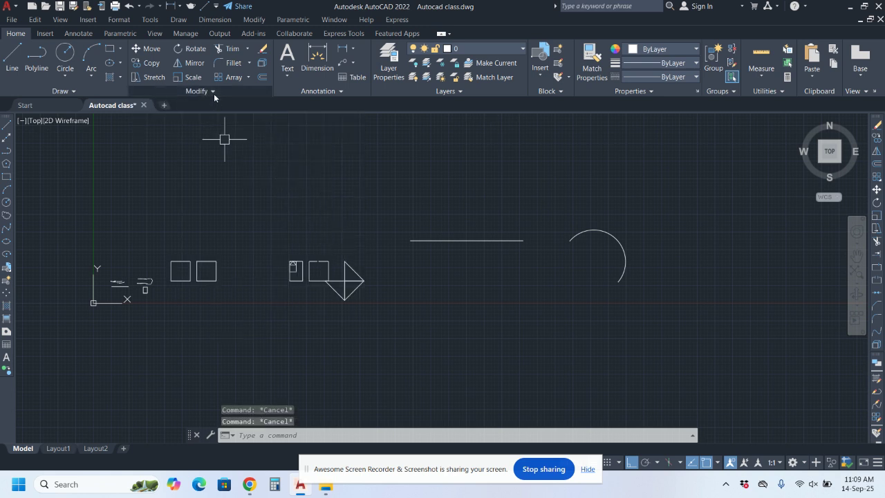
# - Lengthen the arc repeatedly from its lower end, using the Delta option with an angle of 10 degrees
pyautogui.write('len')
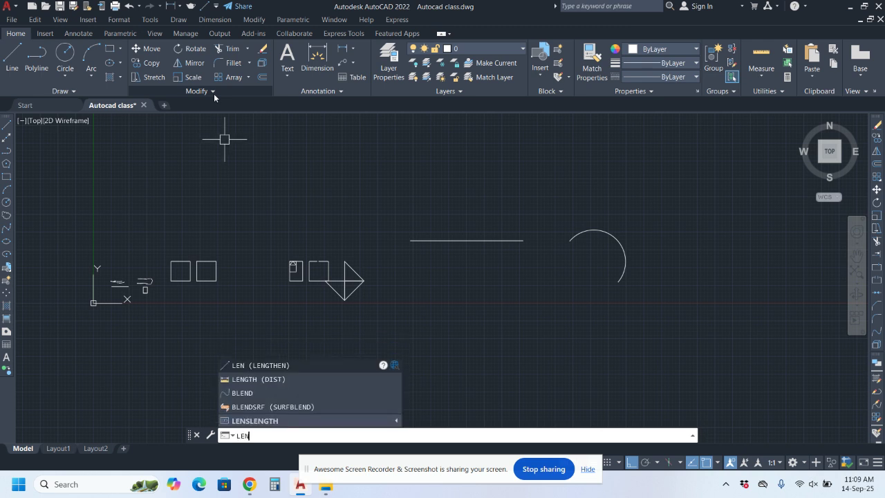
pyautogui.click(263, 366)
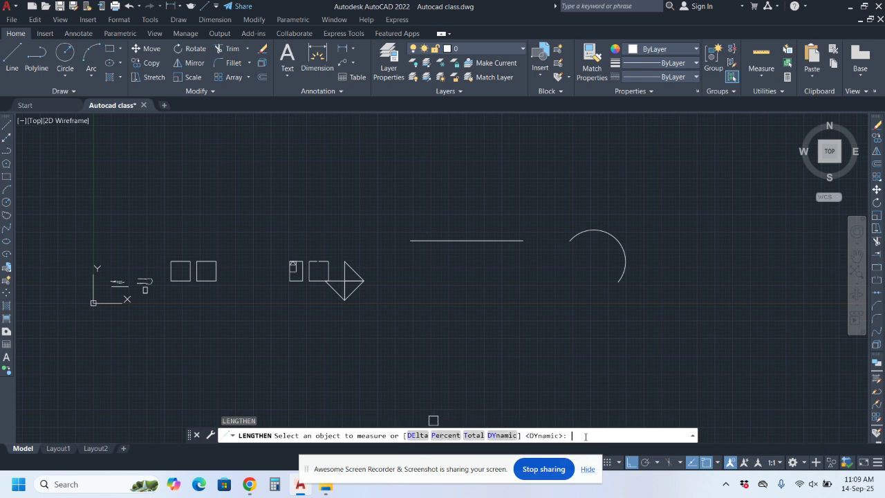
pyautogui.press('Return')
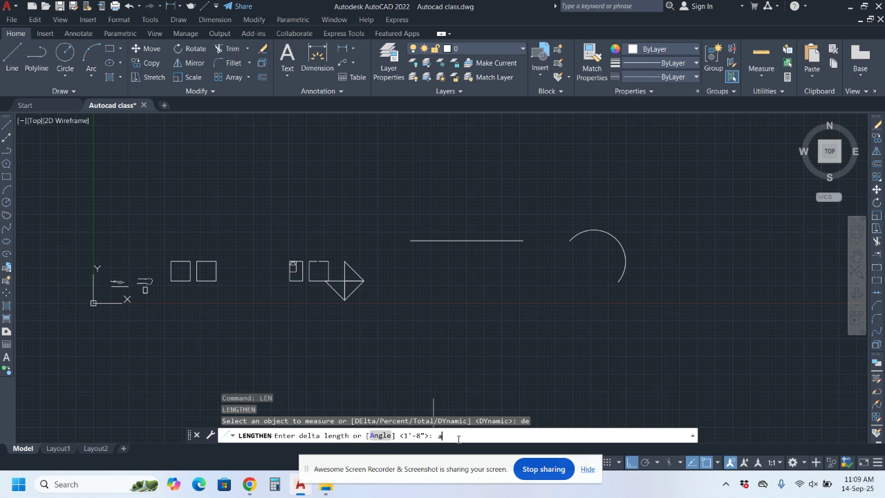
pyautogui.write('a')
pyautogui.press('Return')
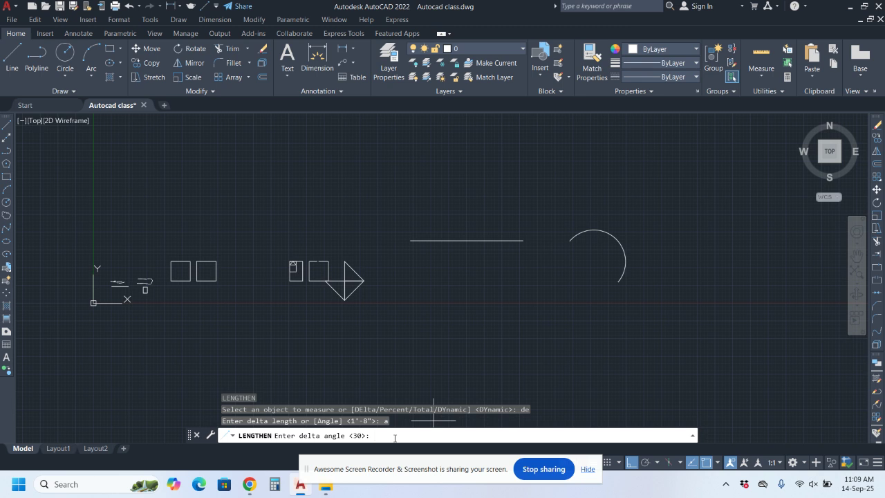
pyautogui.write('10')
pyautogui.press('Return')
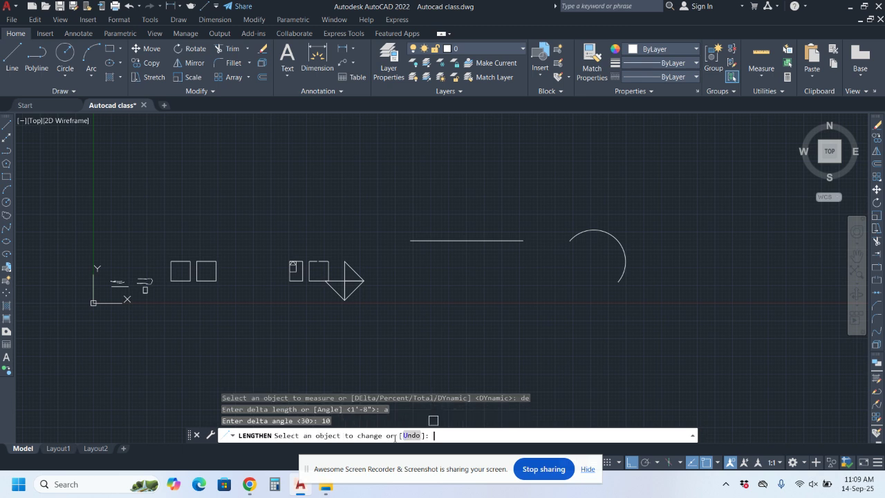
pyautogui.click(622, 281)
pyautogui.click(622, 281)
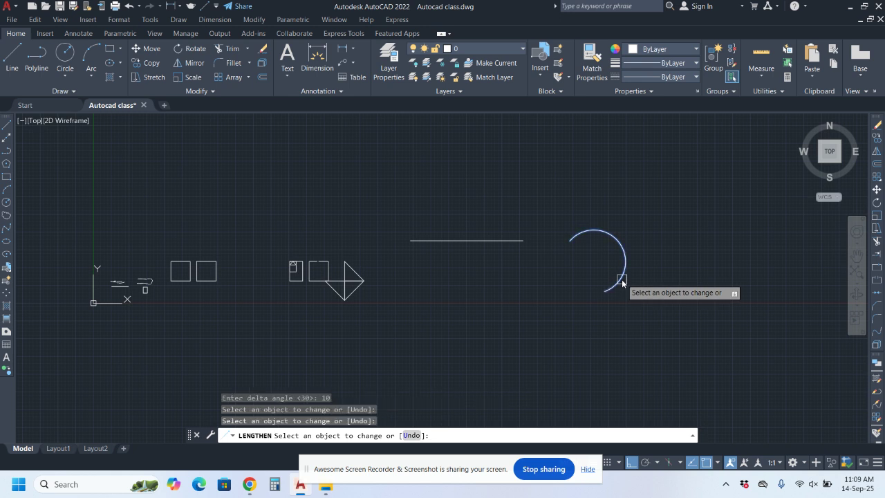
pyautogui.click(621, 281)
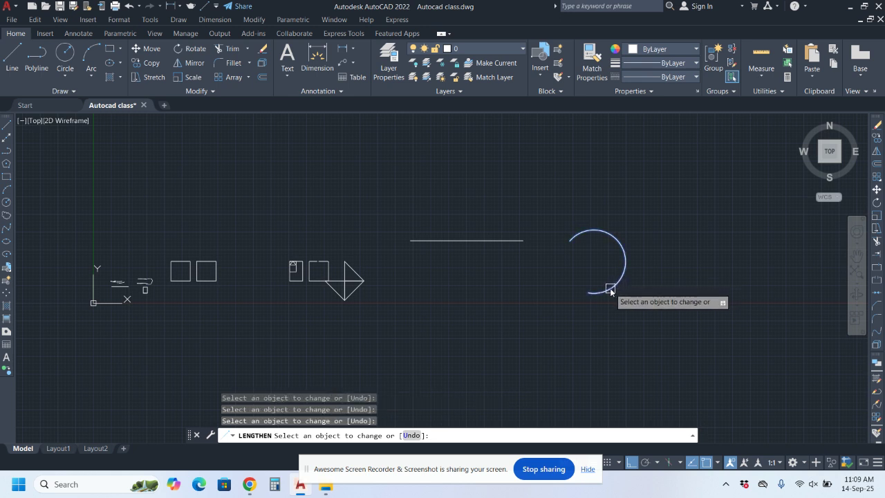
pyautogui.click(605, 292)
pyautogui.click(597, 290)
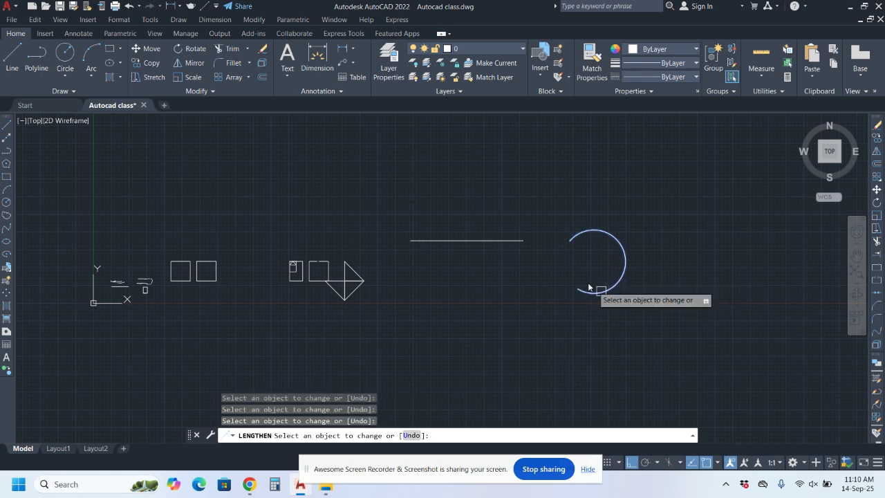
# - Lengthen the arc from its upper end with the same delta angle and finish the command
pyautogui.click(579, 236)
pyautogui.click(574, 239)
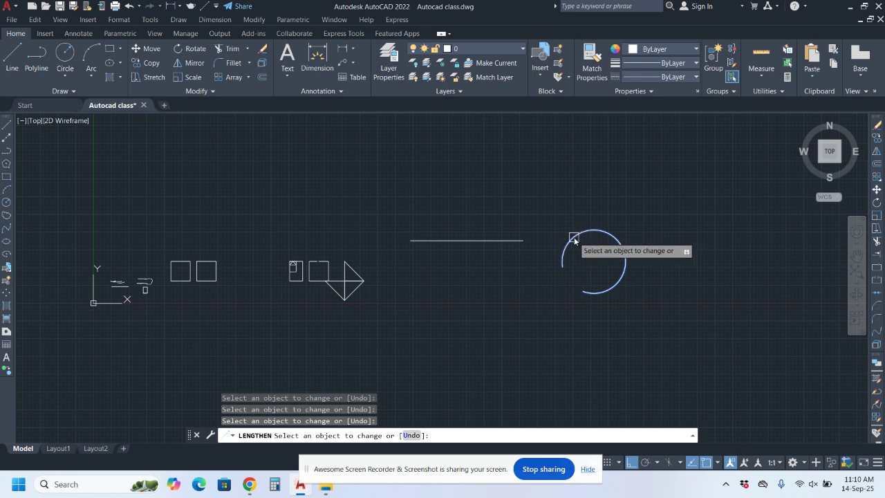
pyautogui.press('Escape')
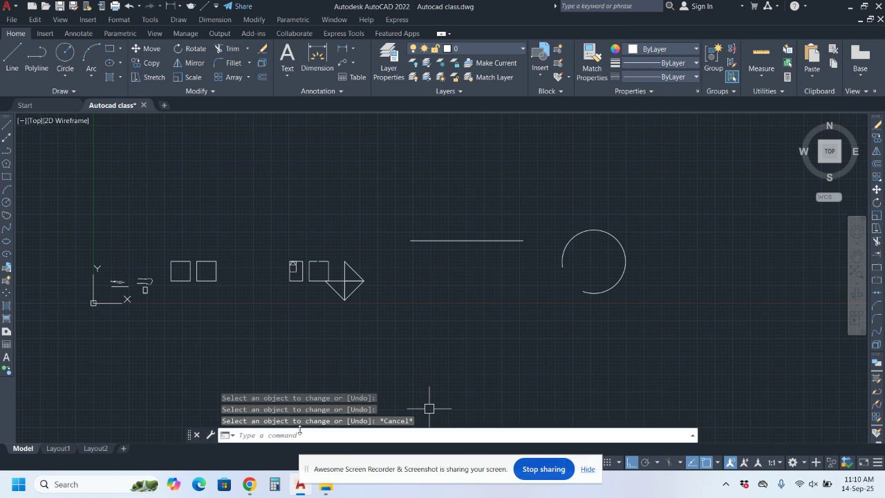
# - Try to shorten the horizontal line to 20 percent of its length with the Lengthen command's Percent option
pyautogui.click(212, 91)
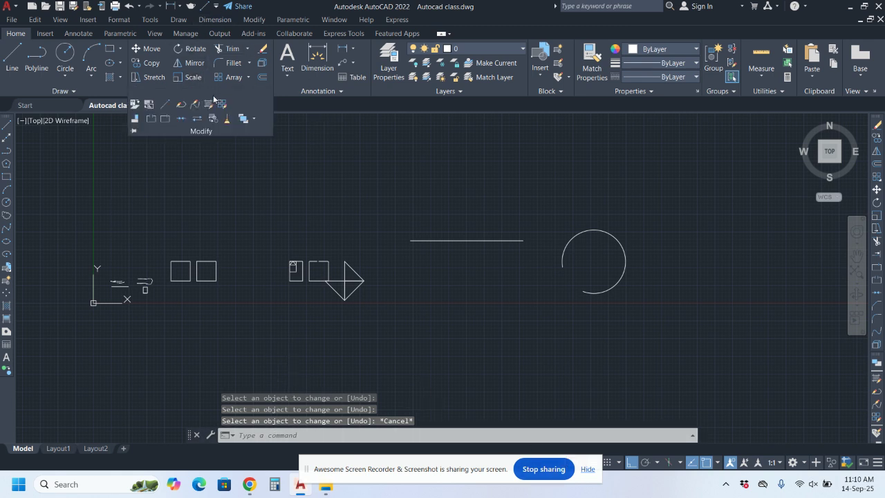
pyautogui.click(168, 105)
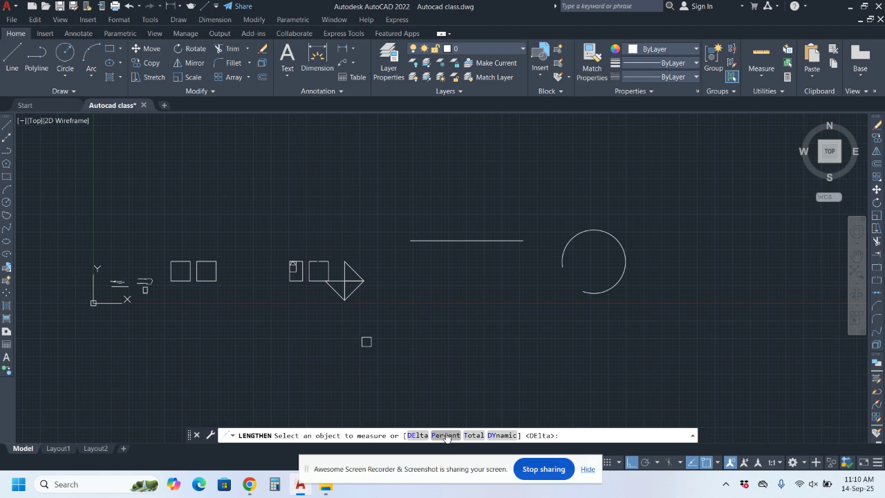
pyautogui.click(446, 436)
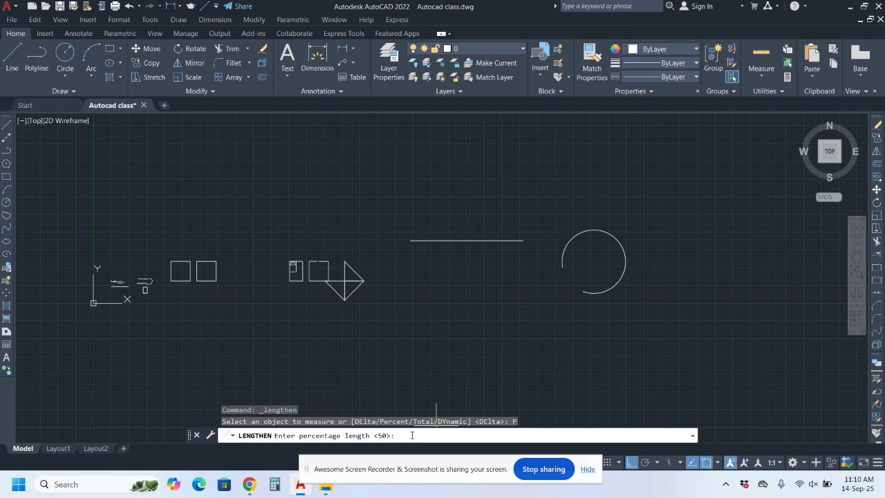
pyautogui.write('20')
pyautogui.press('Return')
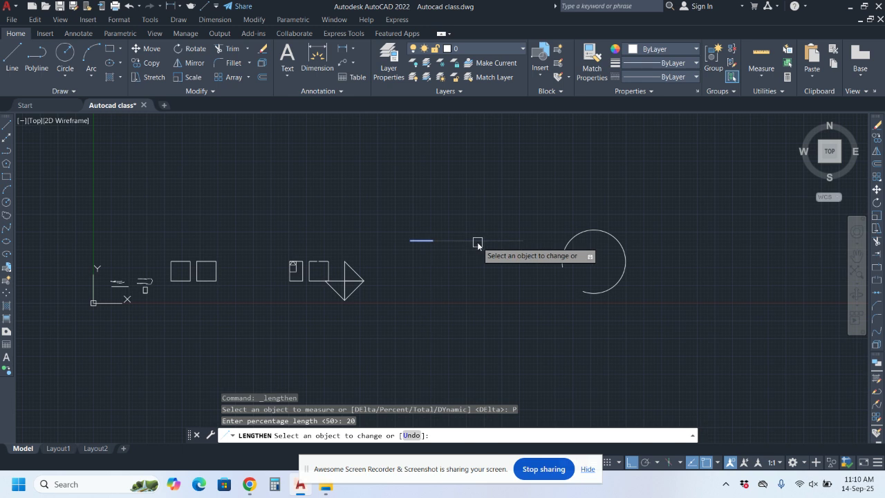
pyautogui.press('Escape')
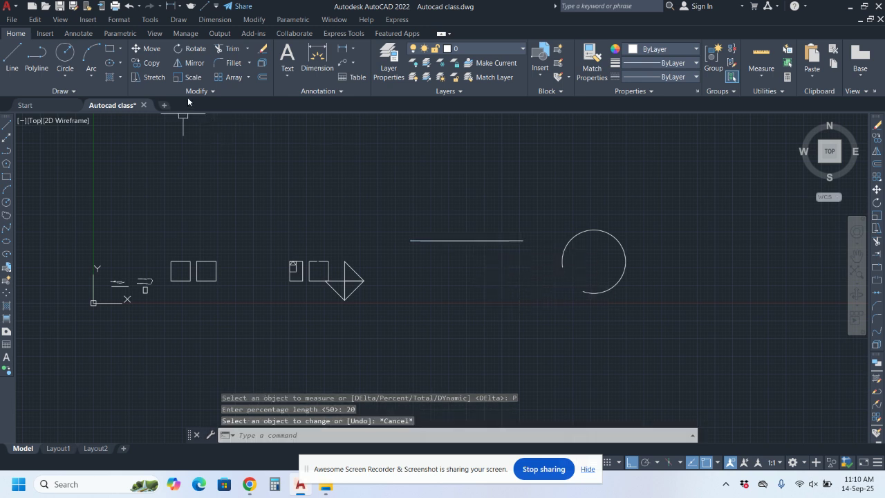
# - Try to set the arc's total angle to 10 degrees with the Lengthen command's Total option, attempting the horizontal line first
pyautogui.click(215, 91)
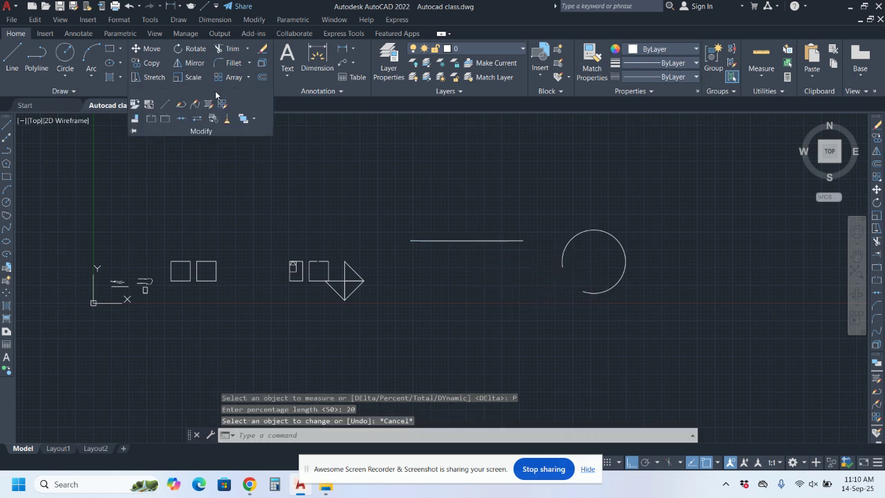
pyautogui.click(170, 108)
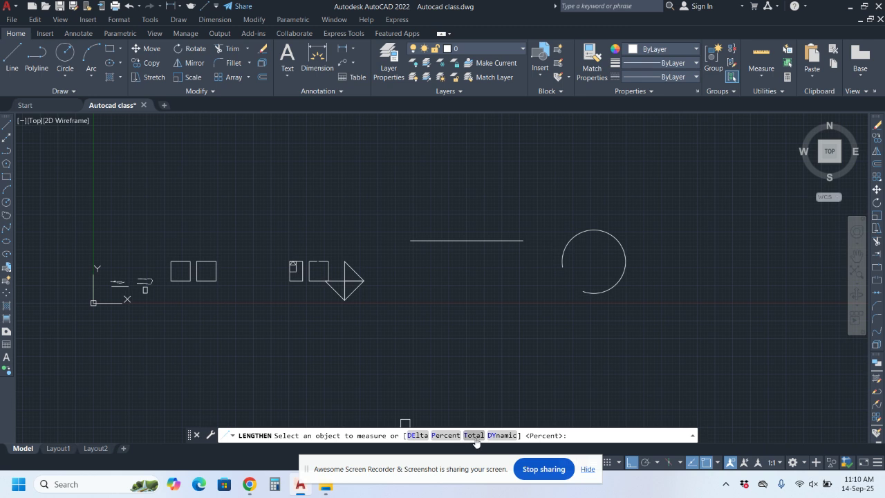
pyautogui.click(474, 436)
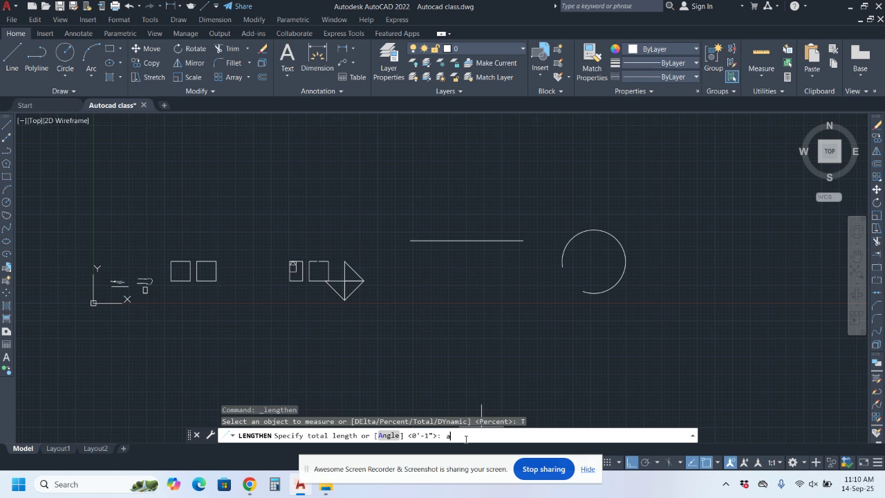
pyautogui.press('Return')
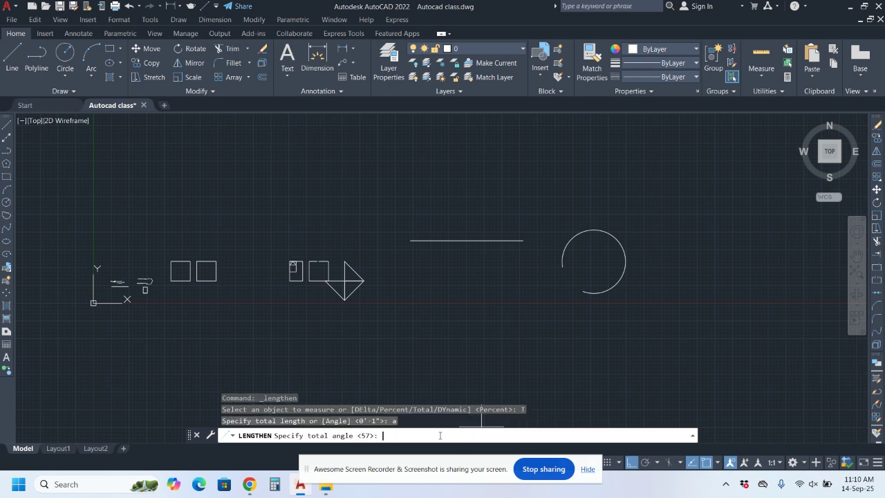
pyautogui.write('10')
pyautogui.press('Return')
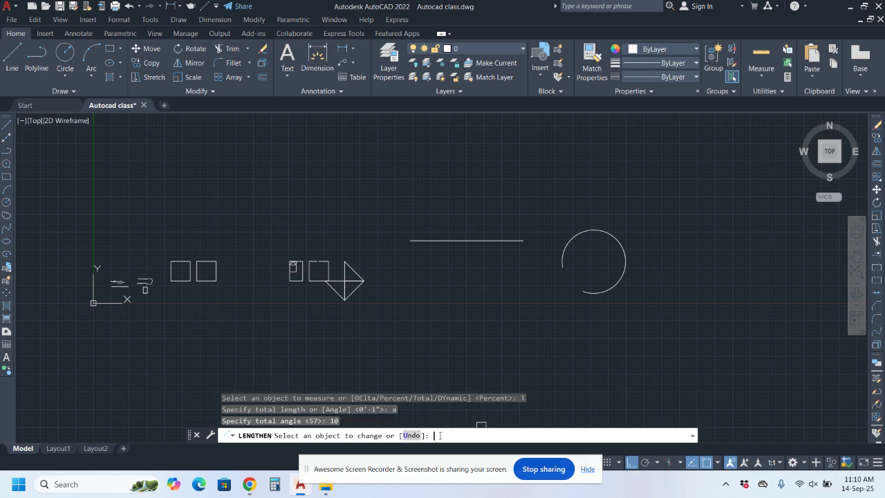
pyautogui.click(487, 244)
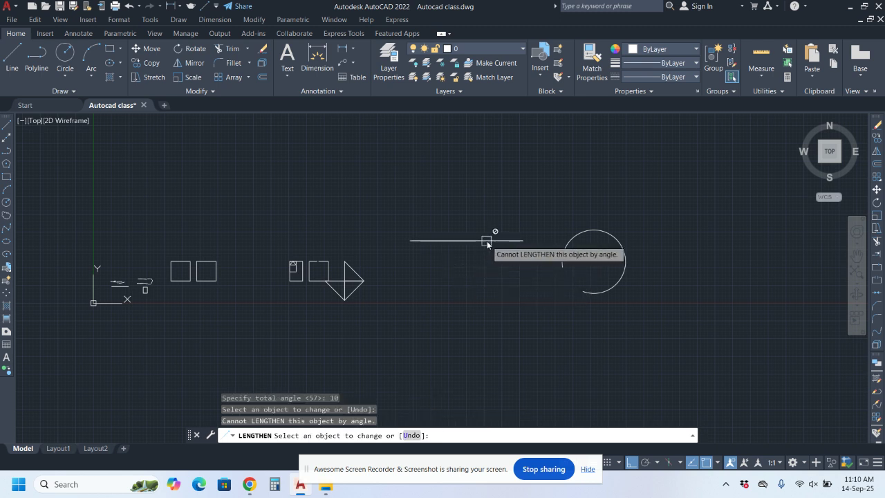
pyautogui.click(610, 289)
# - Try the same total angle on the horizontal line again, and undo the arc's length change
pyautogui.scroll(5, 563, 261)
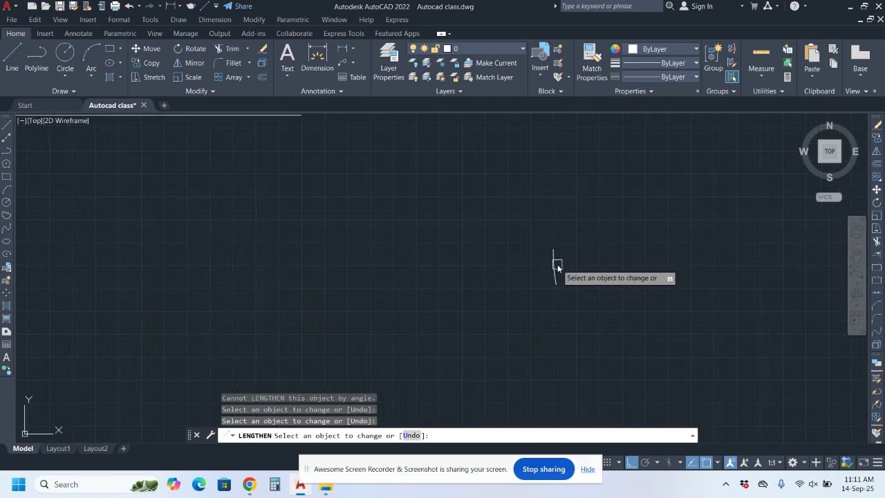
pyautogui.scroll(-6, 498, 242)
pyautogui.click(370, 182)
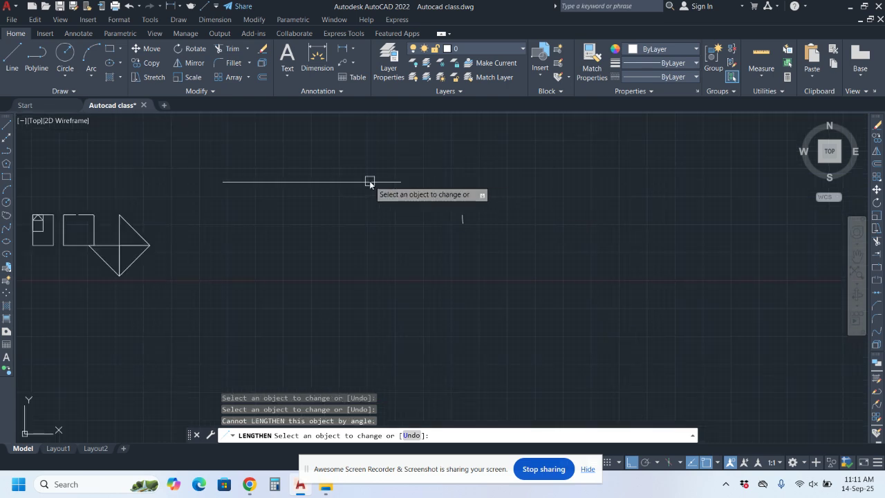
pyautogui.hotkey('ctrl', 'z')
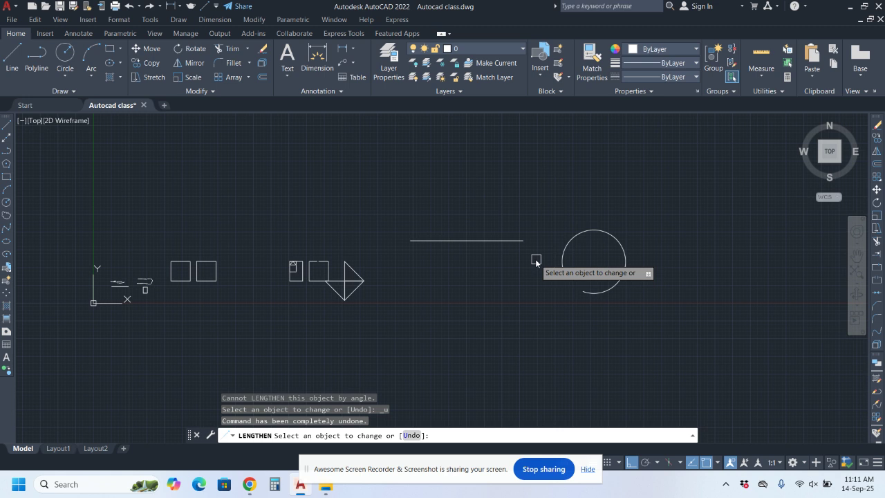
# - Try to extend the horizontal line through the arc with the Lengthen command's Dynamic option
pyautogui.click(214, 93)
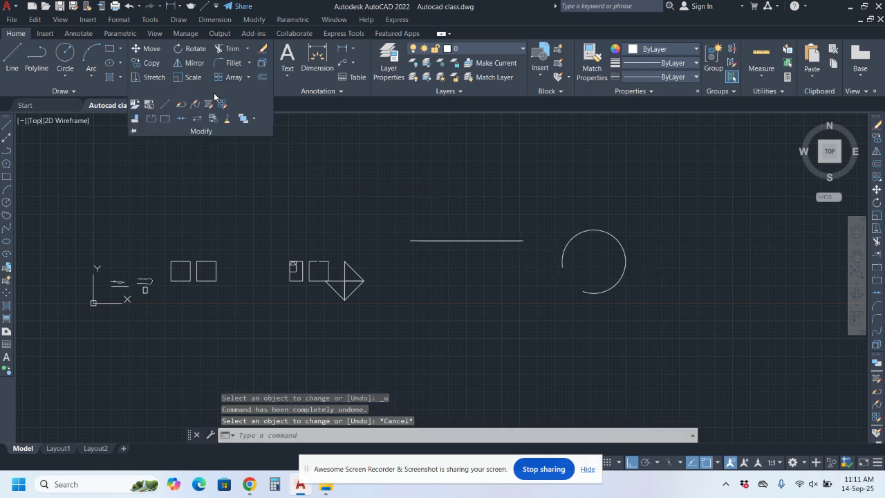
pyautogui.click(166, 105)
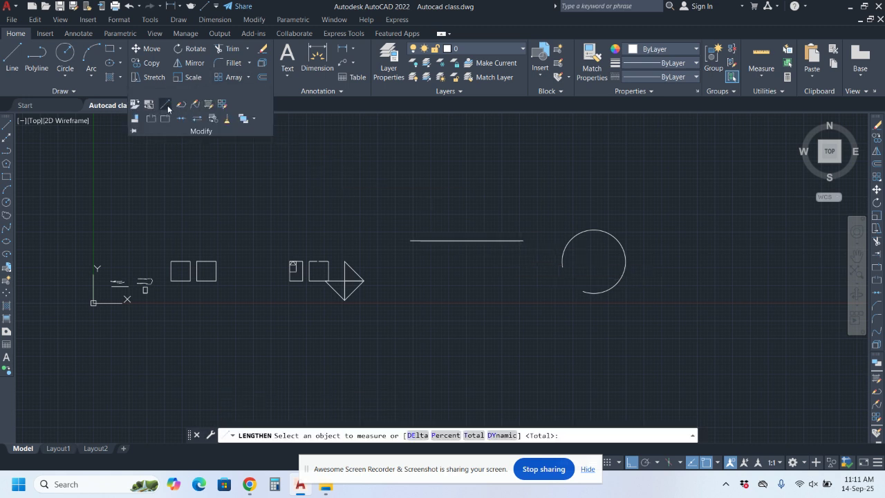
pyautogui.click(500, 436)
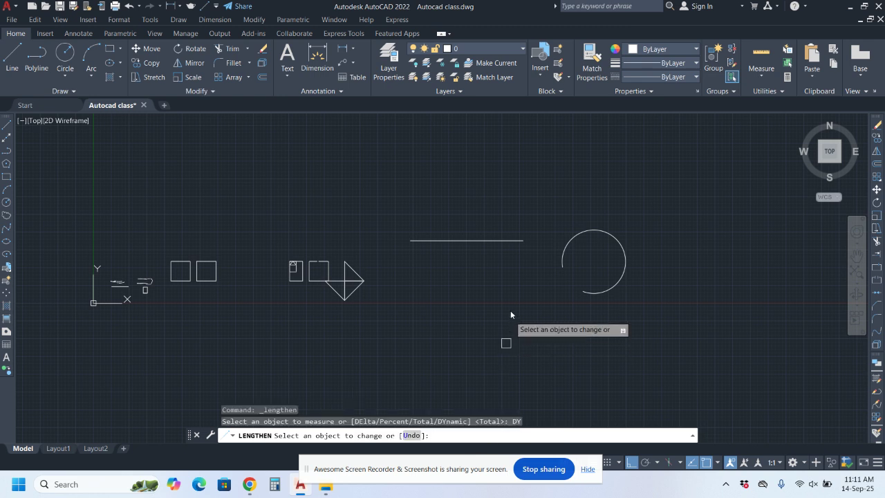
pyautogui.click(493, 241)
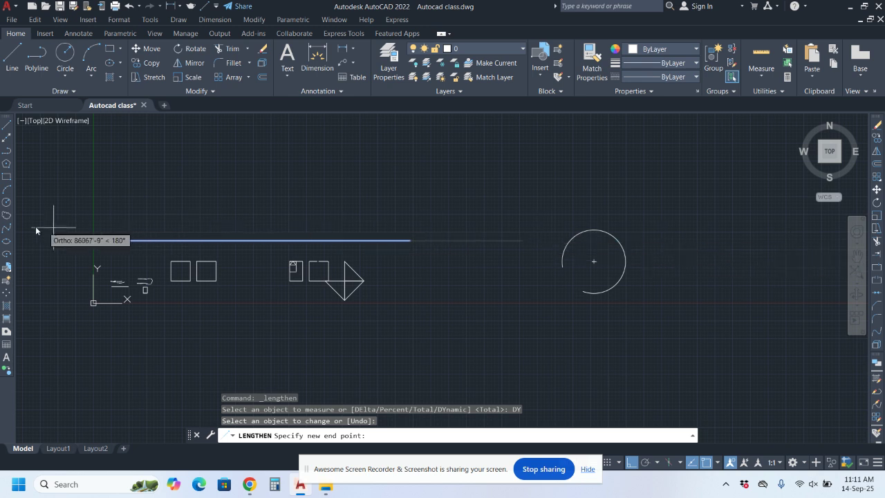
pyautogui.moveTo(472, 289); pyautogui.dragTo(240, 288, button='middle')
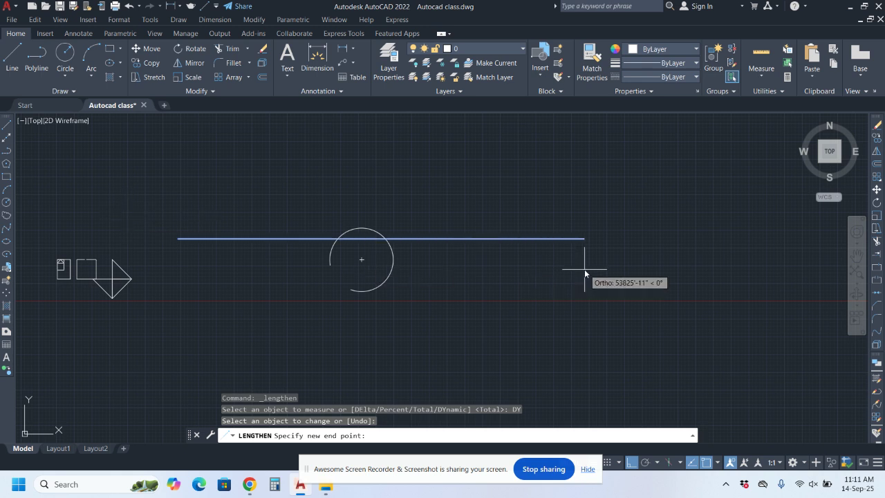
pyautogui.press('Escape')
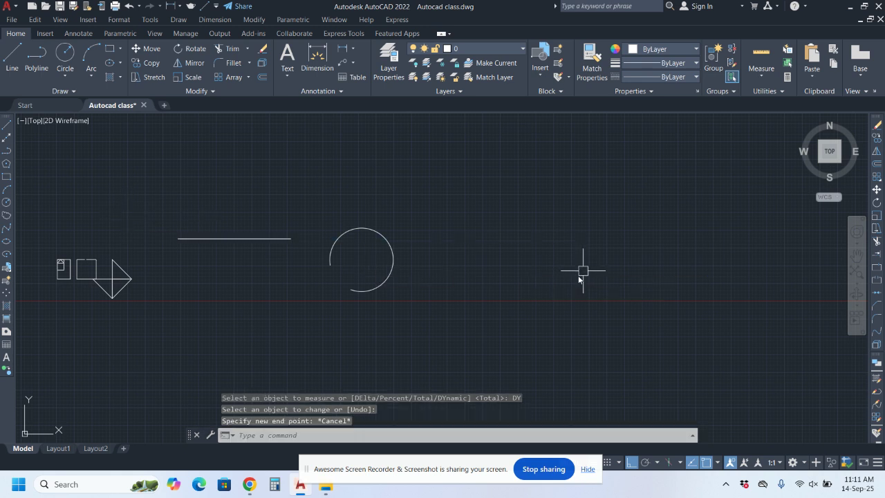
pyautogui.click(213, 93)
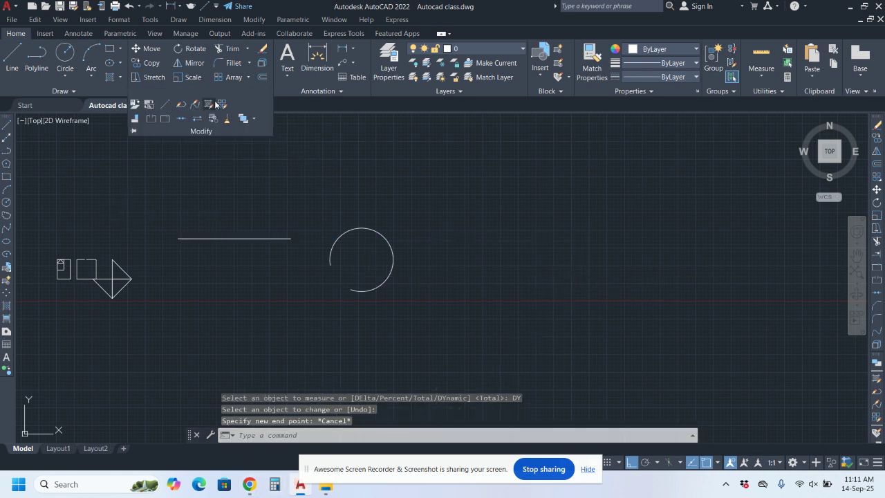
pyautogui.click(180, 105)
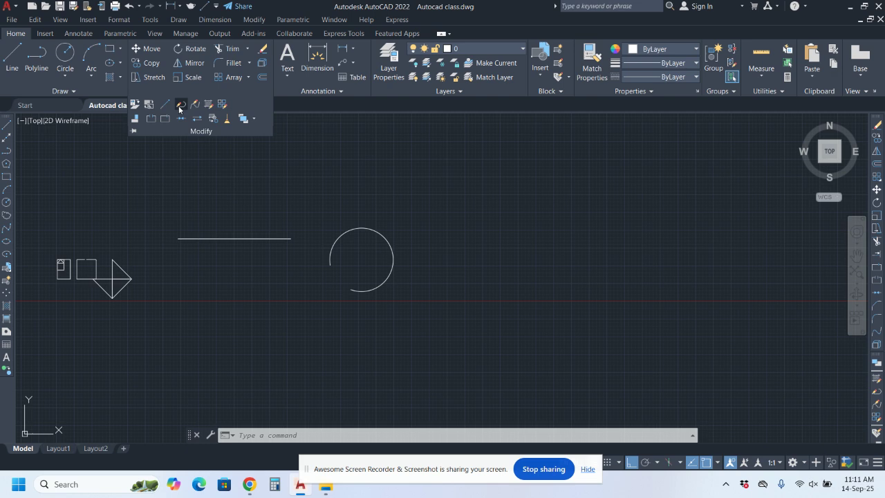
pyautogui.scroll(-6, 416, 262)
pyautogui.press('Escape')
pyautogui.scroll(5, 343, 285)
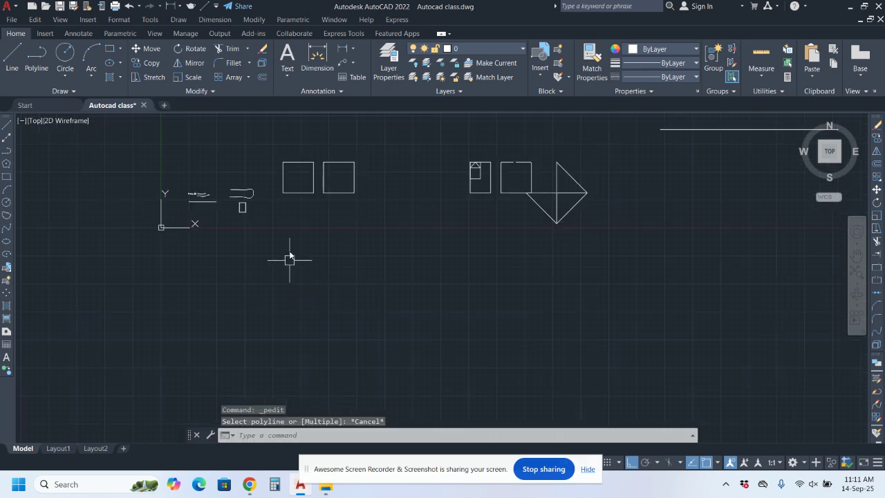
# - Draw a four-sided polyline below the X axis, under the two squares, ending at its start point
pyautogui.click(65, 55)
pyautogui.click(37, 57)
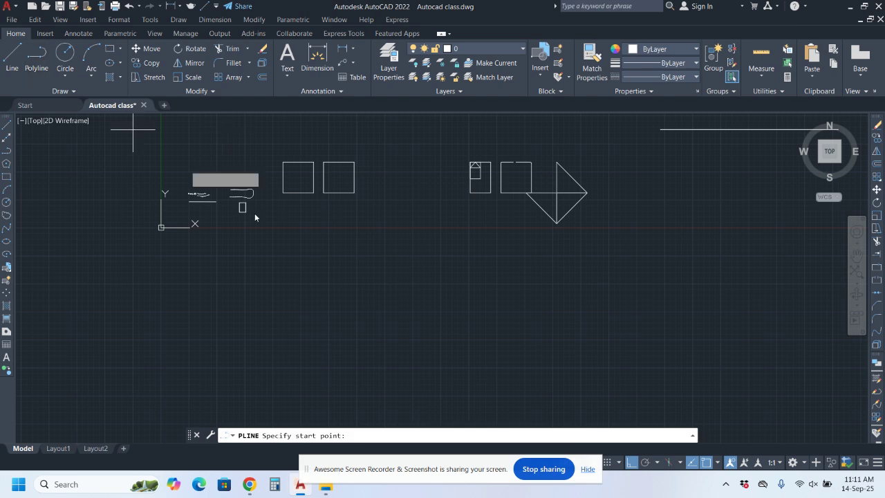
pyautogui.click(306, 246)
pyautogui.click(307, 318)
pyautogui.click(428, 332)
pyautogui.click(408, 252)
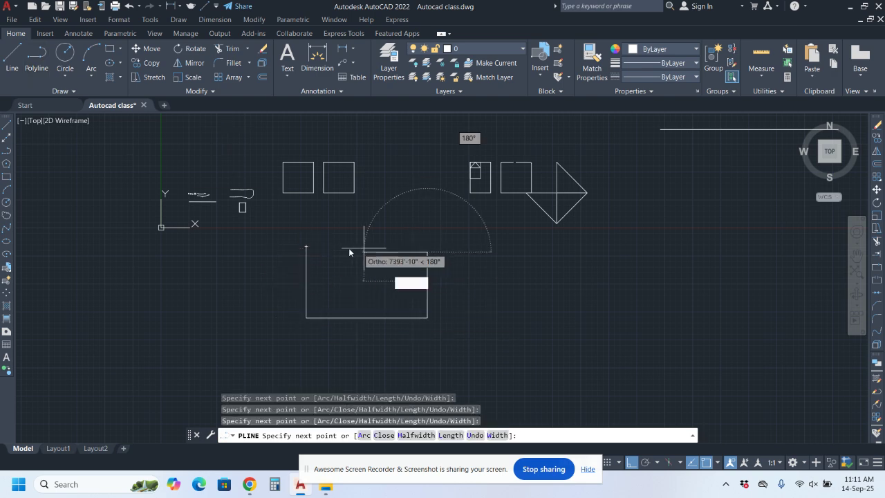
pyautogui.scroll(4, 349, 248)
pyautogui.click(235, 245)
pyautogui.rightClick(276, 223)
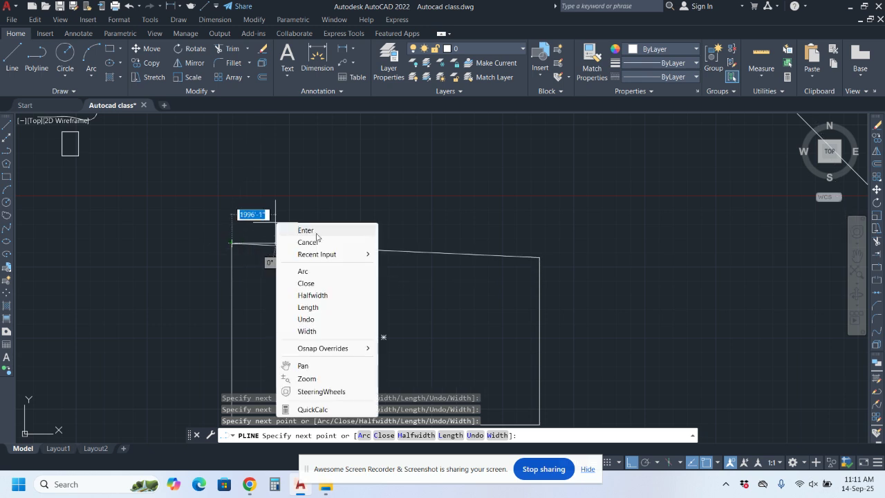
pyautogui.click(306, 230)
# - Try the Previous option of vertex editing on the four-sided polyline with Edit Polyline, and leave the command
pyautogui.click(415, 247)
pyautogui.click(371, 284)
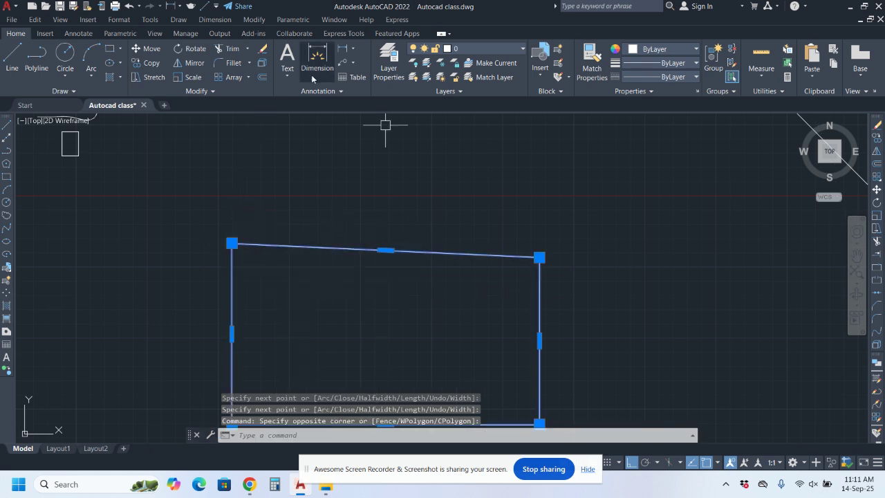
pyautogui.click(220, 91)
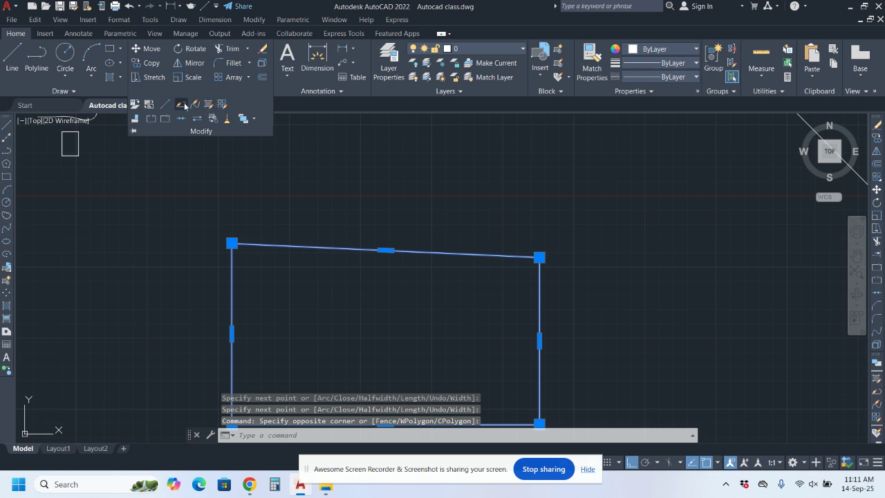
pyautogui.click(184, 105)
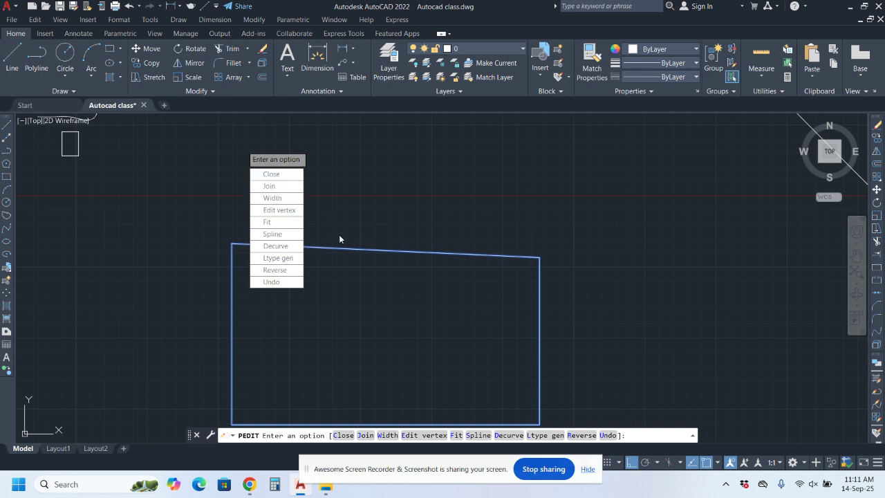
pyautogui.click(285, 210)
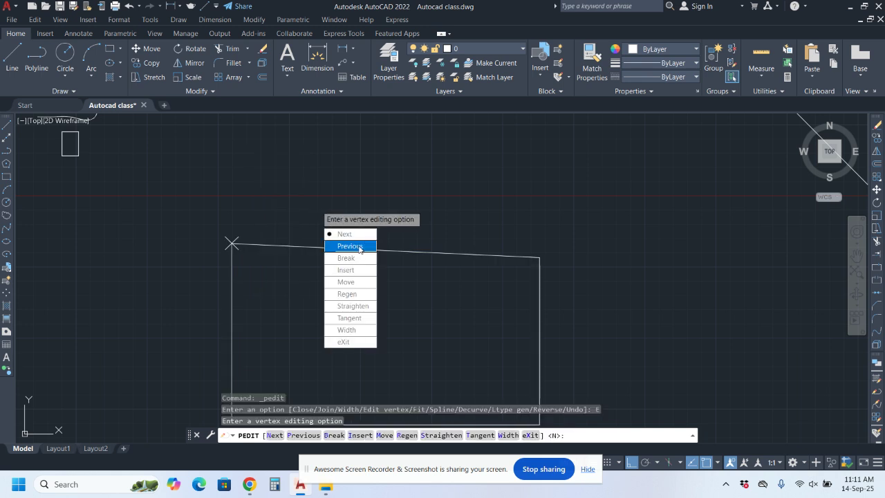
pyautogui.click(379, 250)
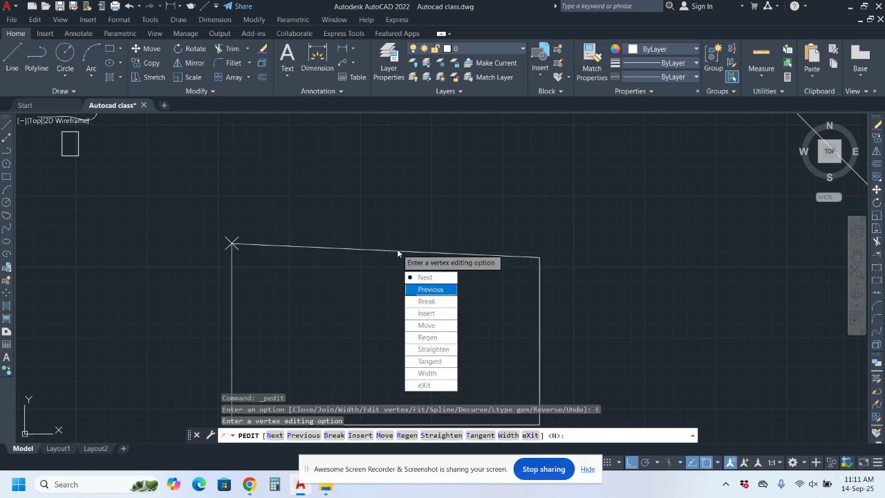
pyautogui.press('Escape')
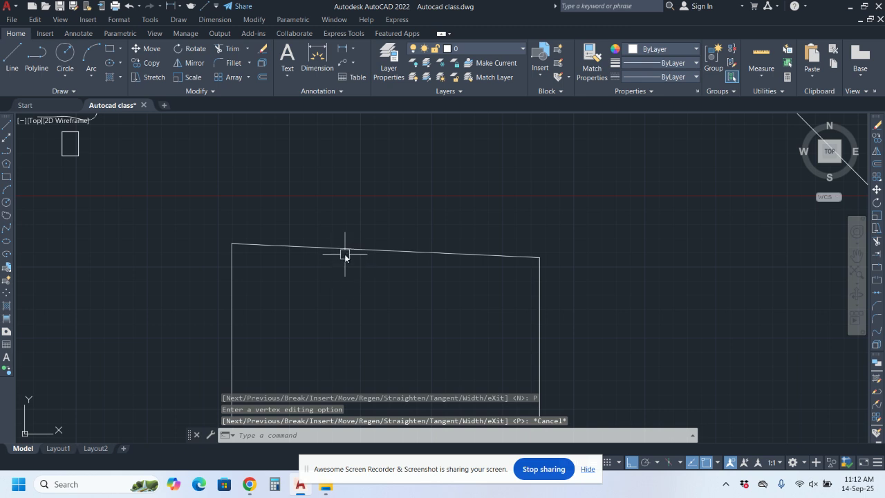
# - Try to specify a new width for all segments of the four-sided polyline with Edit Polyline's Width option
pyautogui.click(345, 251)
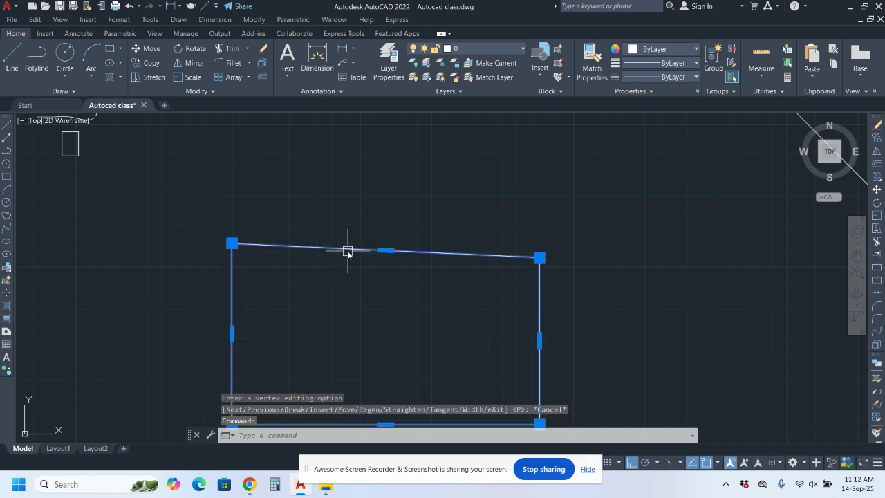
pyautogui.click(211, 93)
pyautogui.click(195, 105)
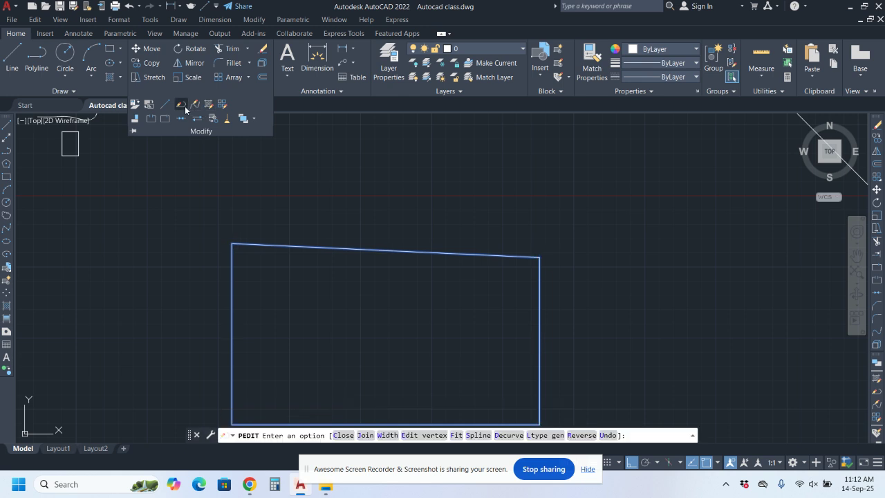
pyautogui.press('Down')
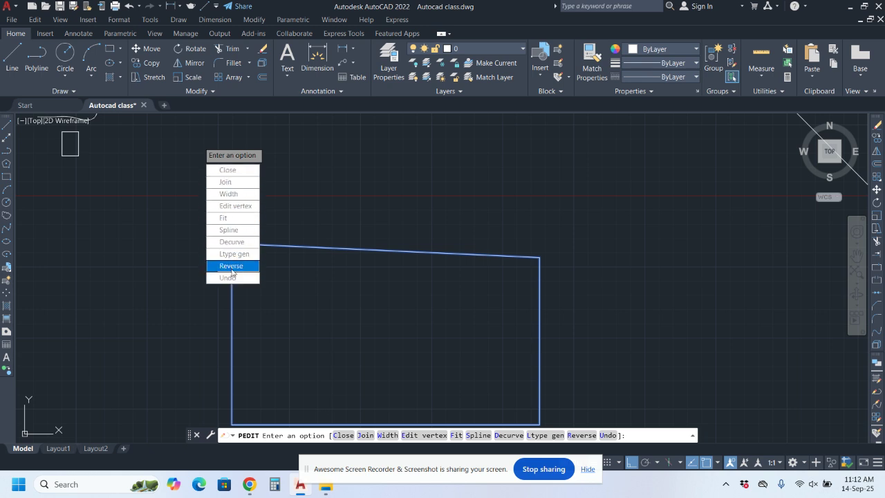
pyautogui.click(236, 194)
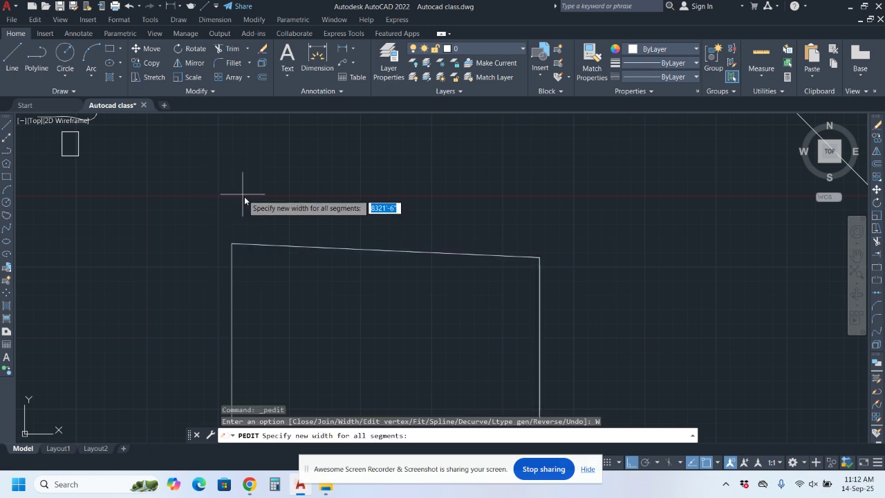
pyautogui.scroll(-3, 327, 241)
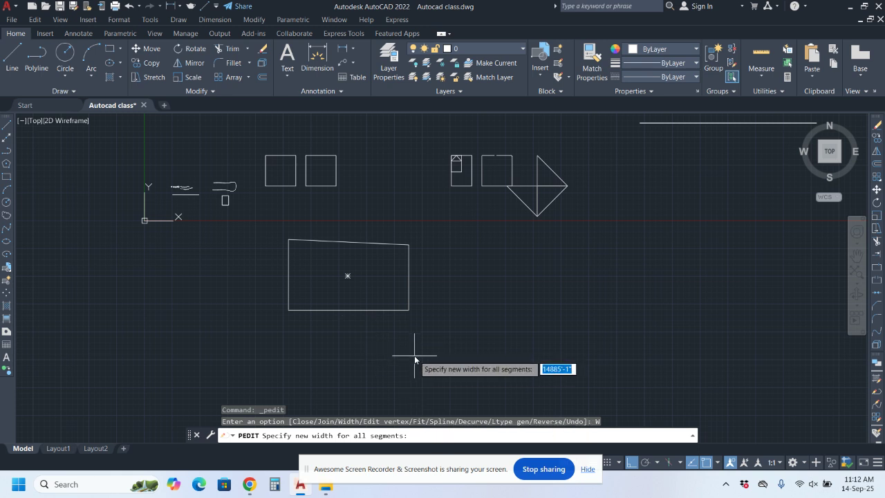
pyautogui.press('Return')
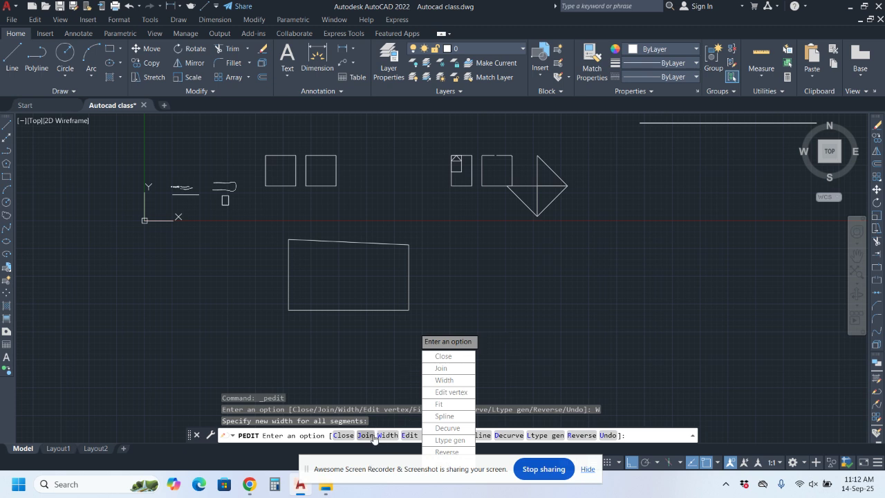
# - Break the four-sided polyline between its first and second vertices with Edit Polyline's vertex Break option, and leave the command
pyautogui.click(409, 436)
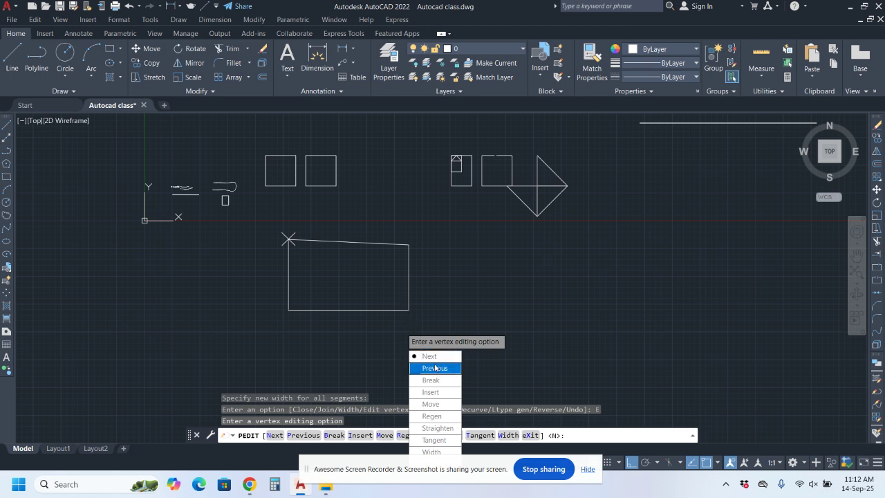
pyautogui.click(433, 380)
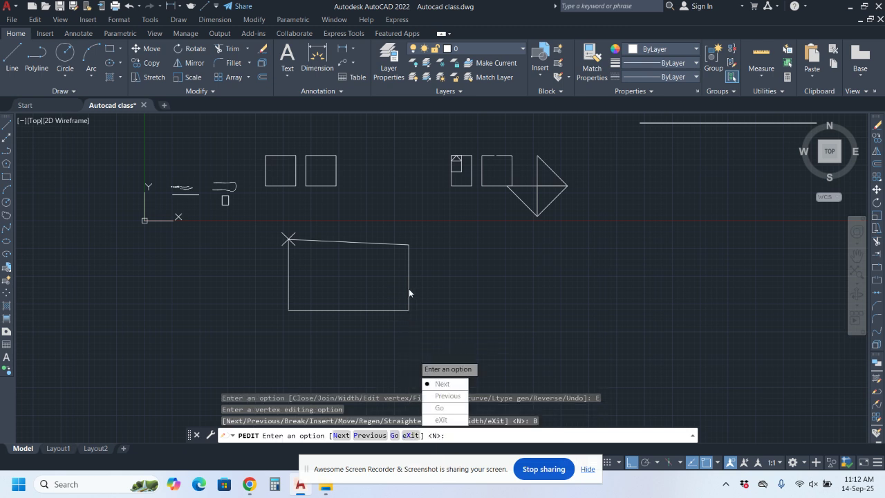
pyautogui.click(442, 383)
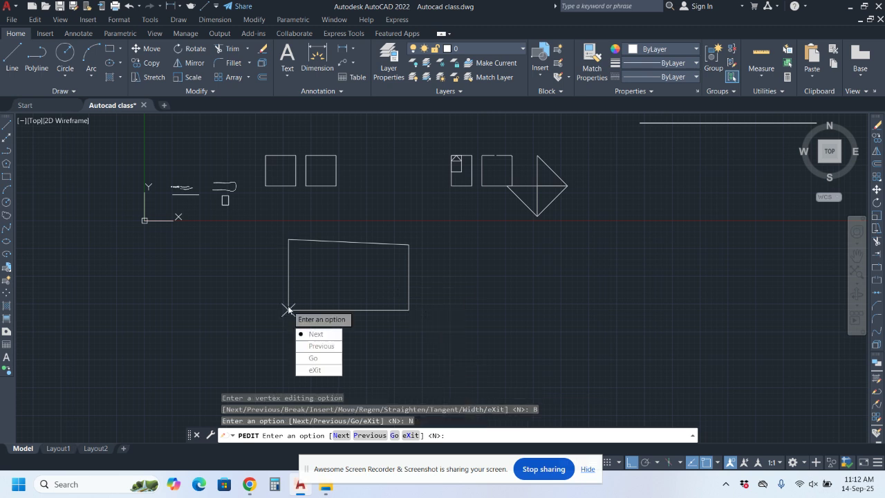
pyautogui.click(313, 357)
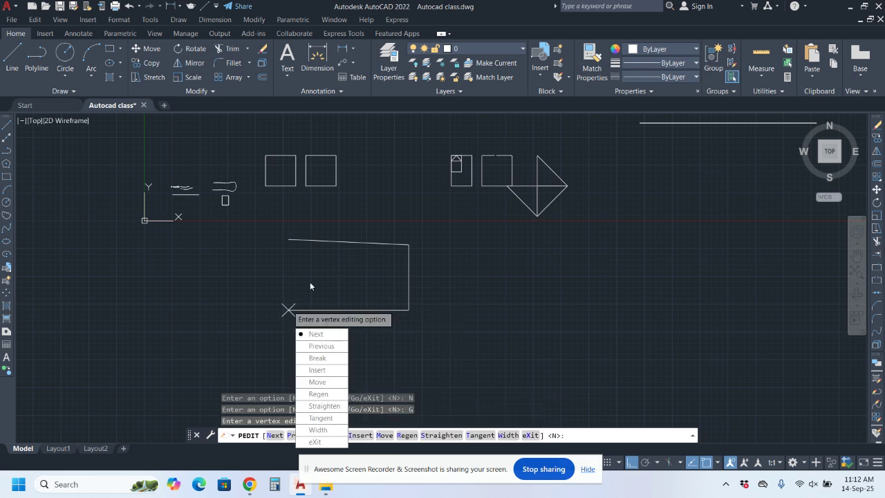
pyautogui.press('Return')
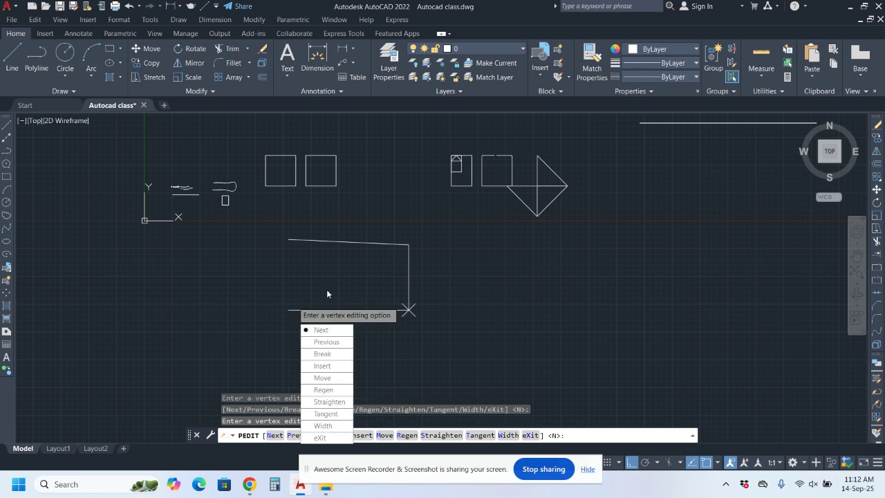
pyautogui.press('Escape')
pyautogui.click(314, 239)
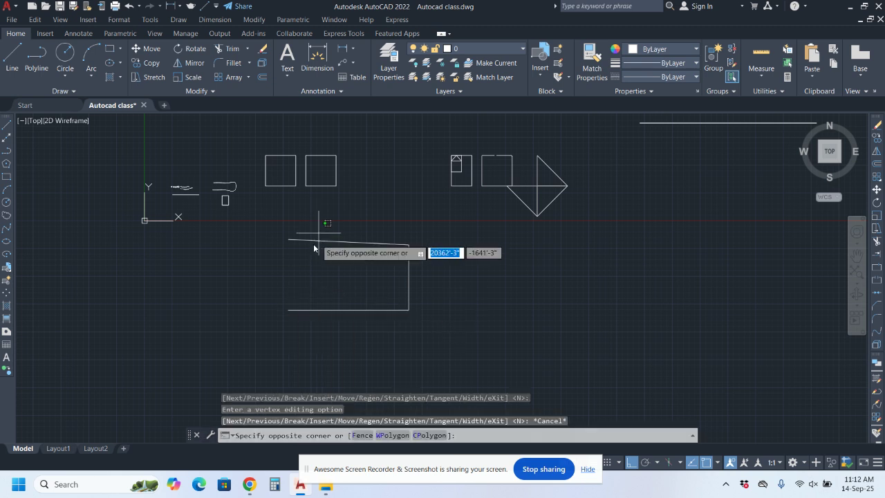
pyautogui.click(323, 259)
pyautogui.press('Escape')
pyautogui.click(372, 242)
pyautogui.press('Escape')
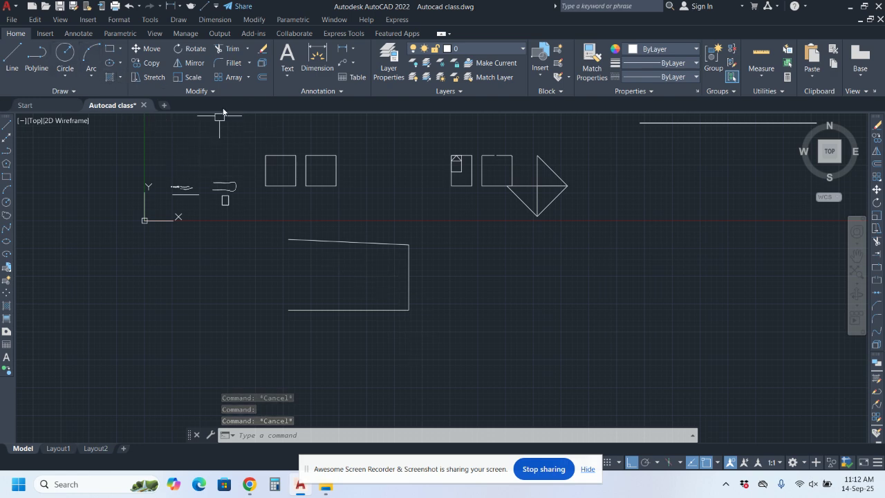
pyautogui.click(212, 91)
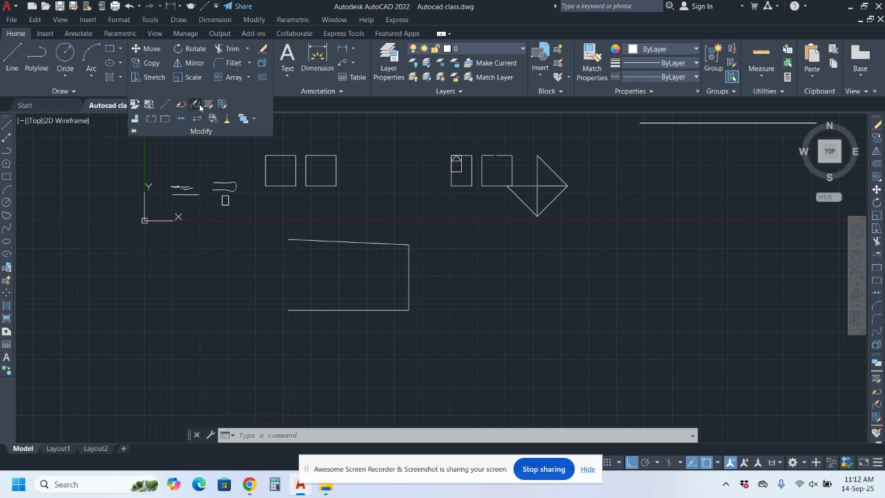
pyautogui.click(199, 105)
pyautogui.press('Escape')
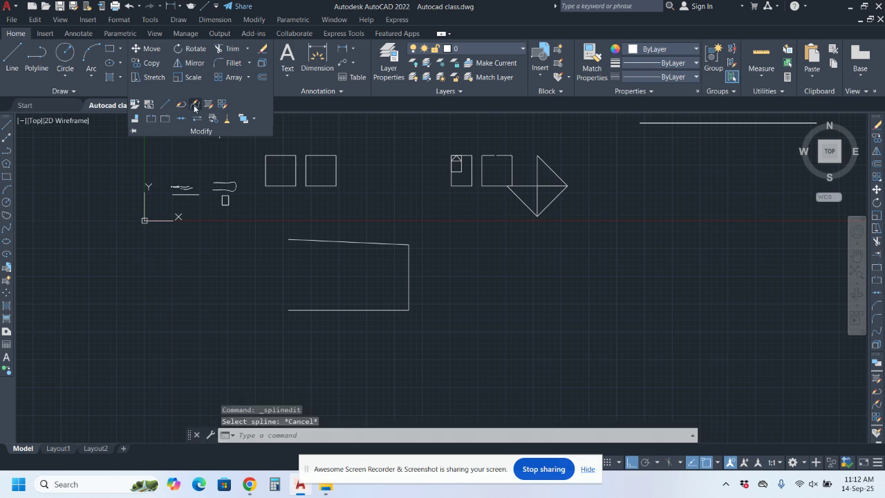
# - Try to delete control vertices around the bend of the U-shaped spline near the origin with Edit Spline's vertex editing
pyautogui.click(194, 106)
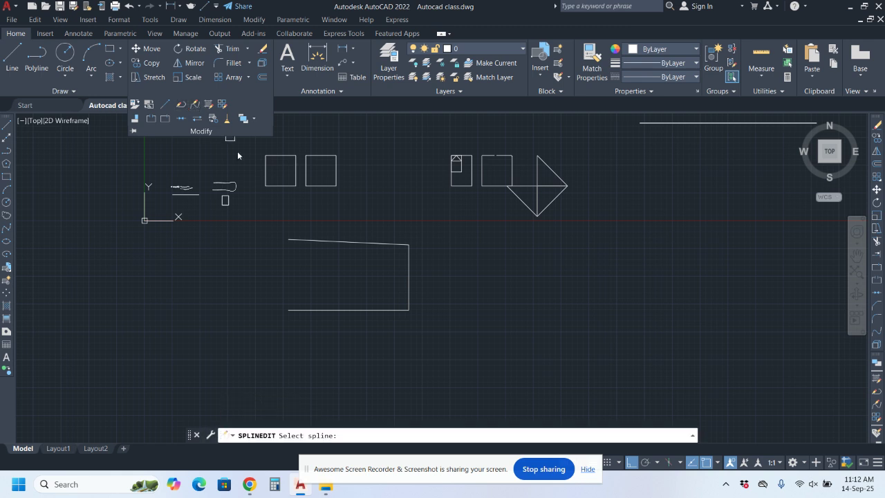
pyautogui.scroll(8, 225, 195)
pyautogui.click(233, 136)
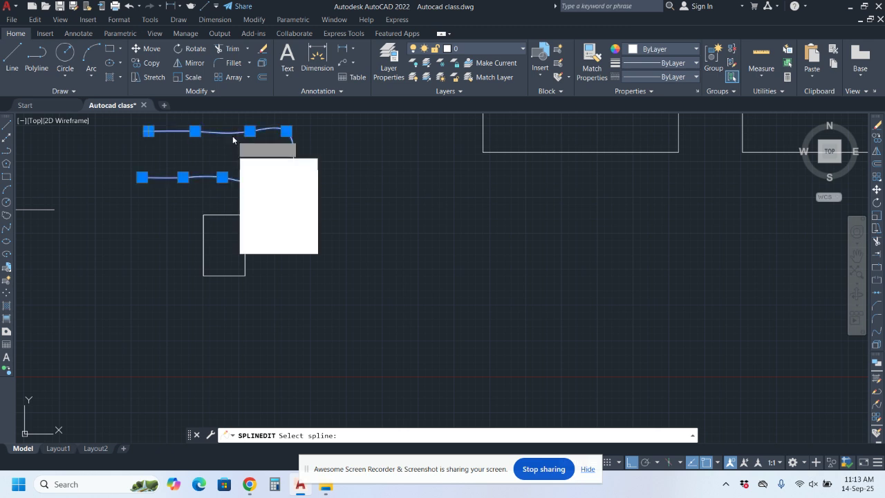
pyautogui.click(212, 92)
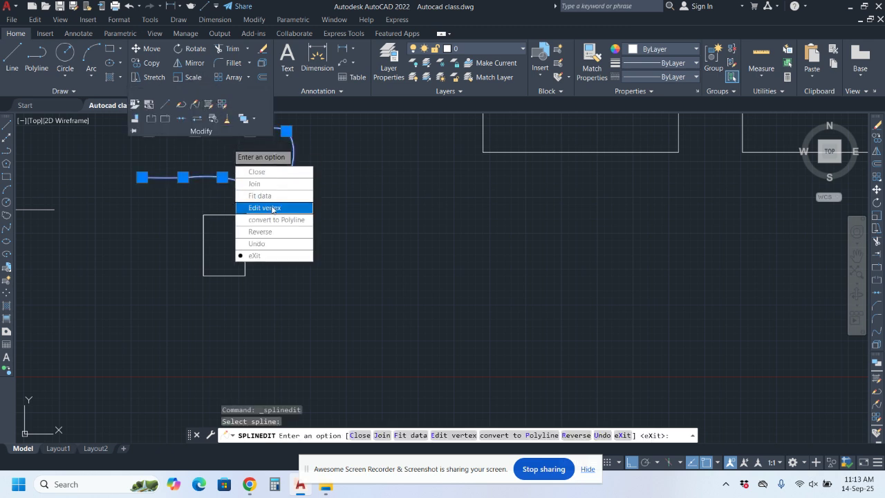
pyautogui.click(273, 208)
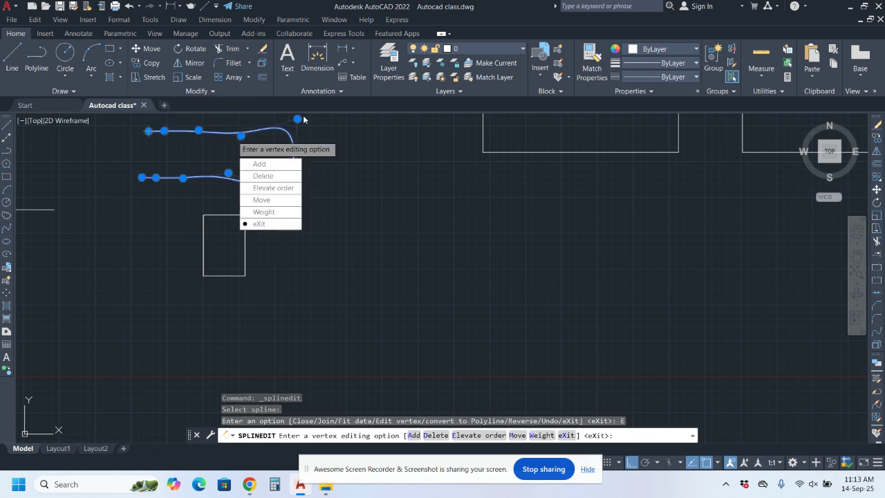
pyautogui.press('Down')
pyautogui.press('Down')
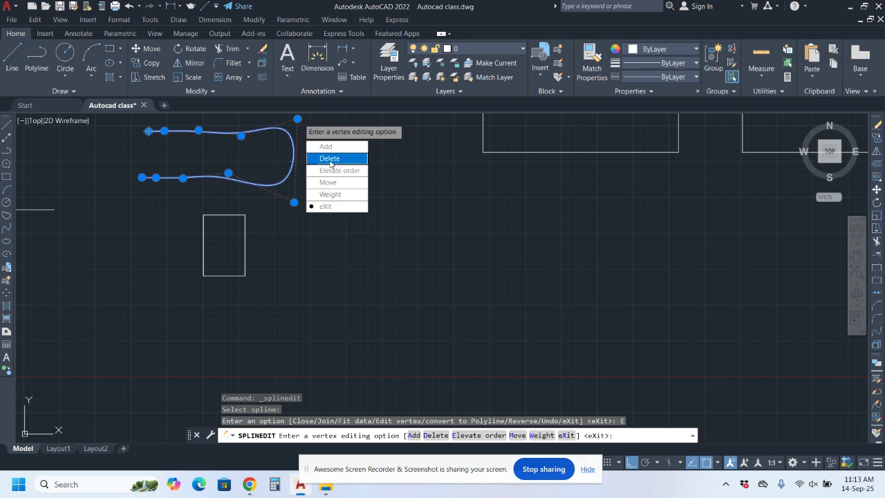
pyautogui.press('Return')
pyautogui.click(297, 120)
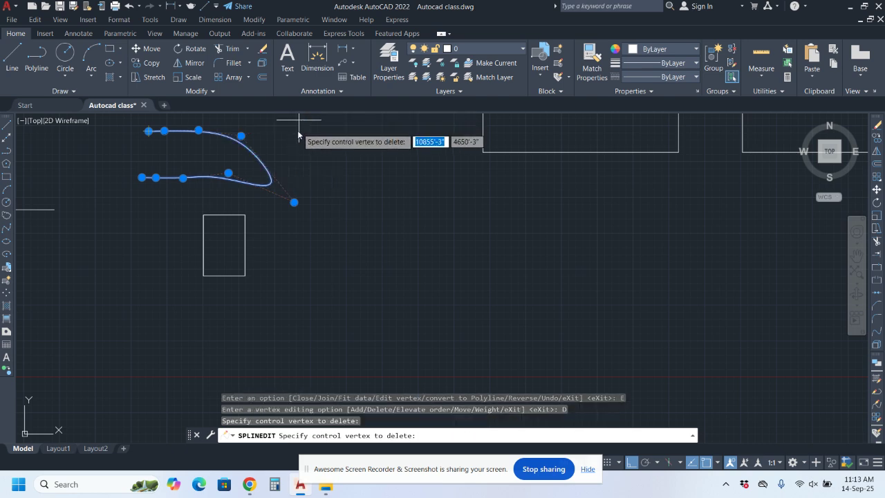
pyautogui.click(294, 202)
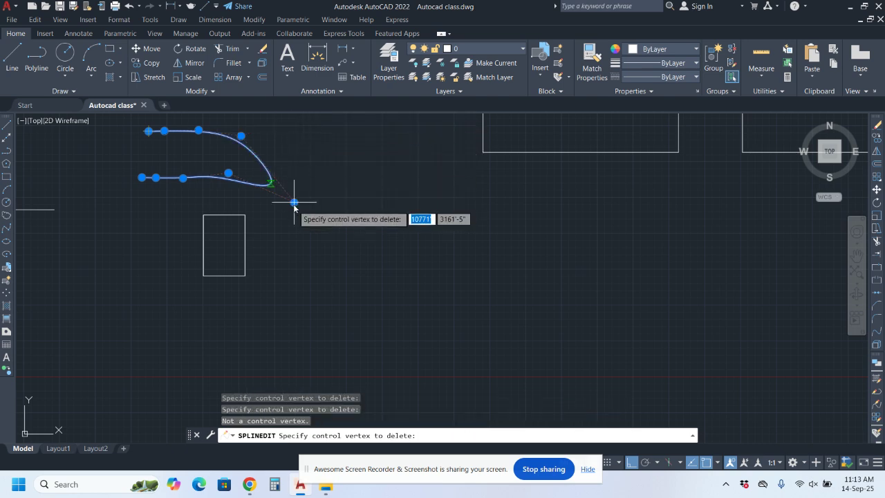
pyautogui.click(241, 135)
pyautogui.press('Escape')
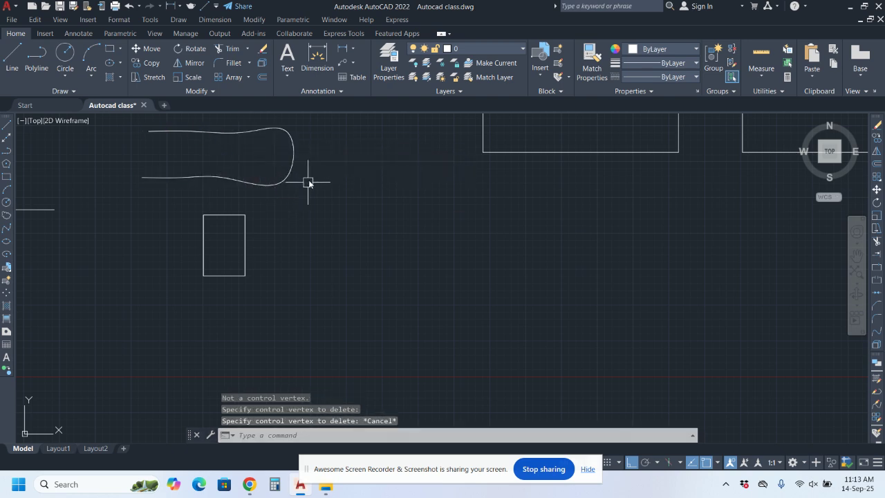
pyautogui.hotkey('ctrl', 'z')
pyautogui.click(213, 91)
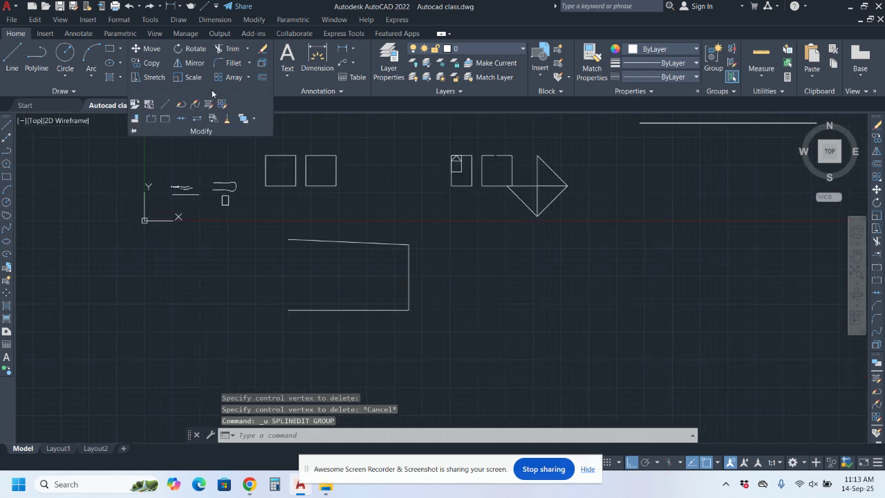
pyautogui.click(209, 105)
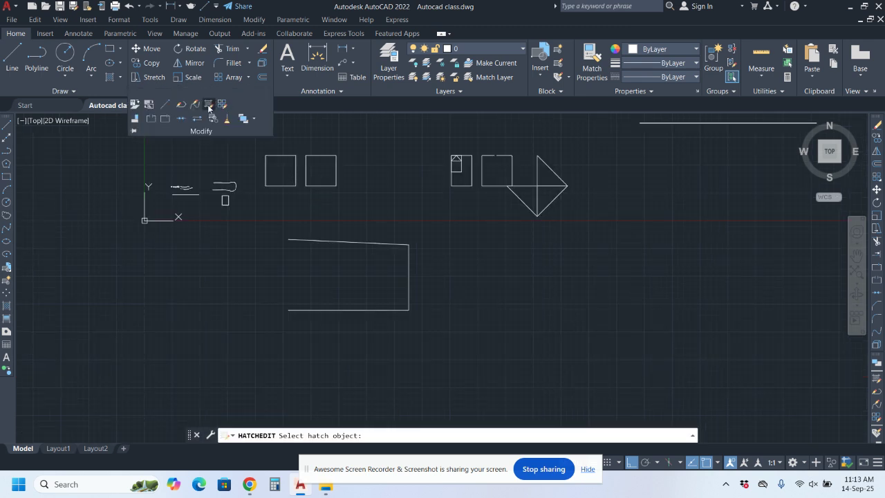
pyautogui.press('Escape')
# - Edit the red brick hatch in the square beside the dimensioned rectangle, setting its color to Yellow
pyautogui.scroll(-3, 384, 258)
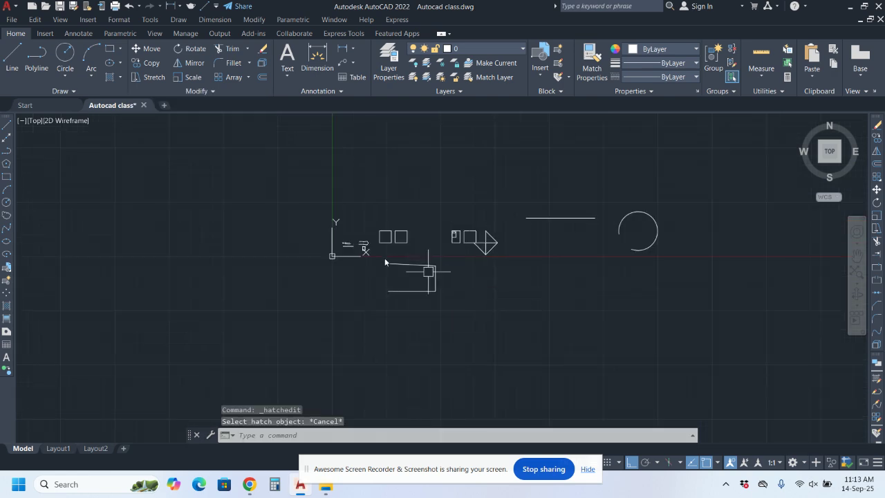
pyautogui.scroll(6, 344, 241)
pyautogui.scroll(10, 217, 196)
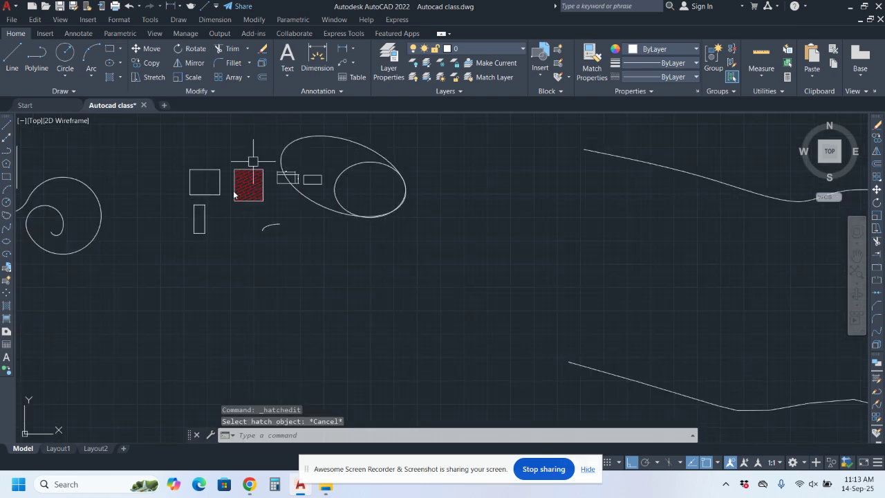
pyautogui.click(337, 228)
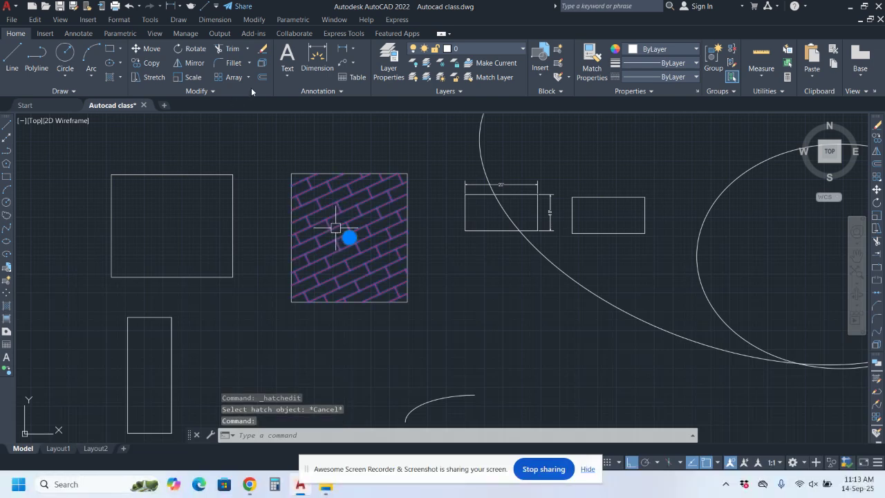
pyautogui.press('Escape')
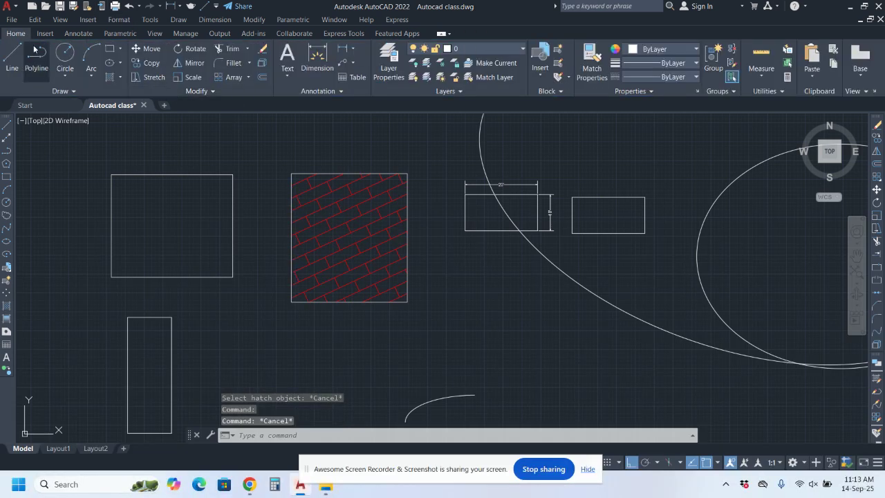
pyautogui.click(212, 93)
pyautogui.click(208, 104)
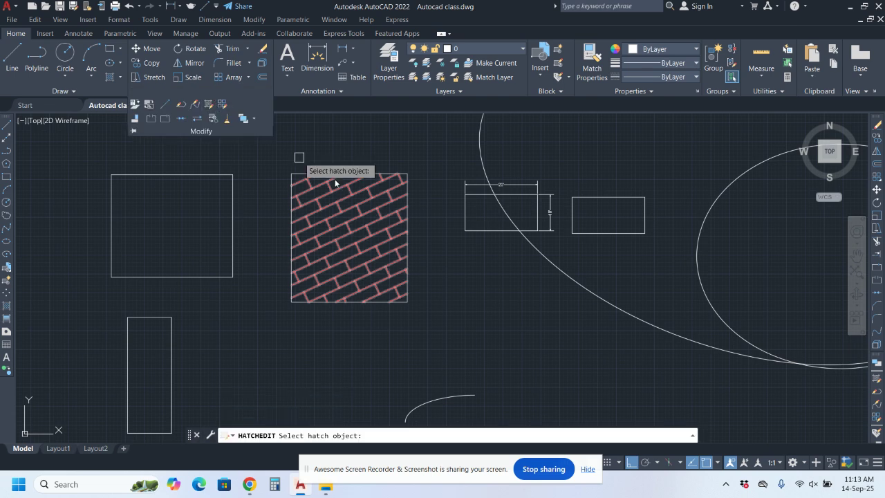
pyautogui.click(356, 220)
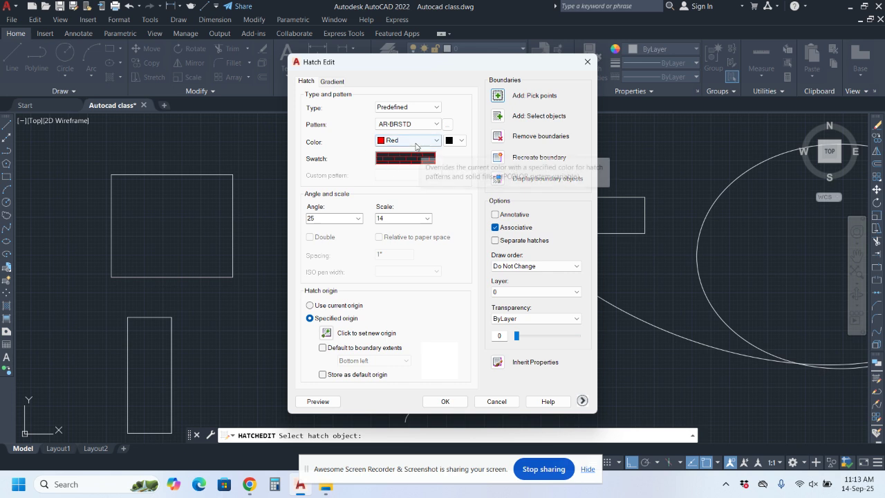
pyautogui.click(421, 141)
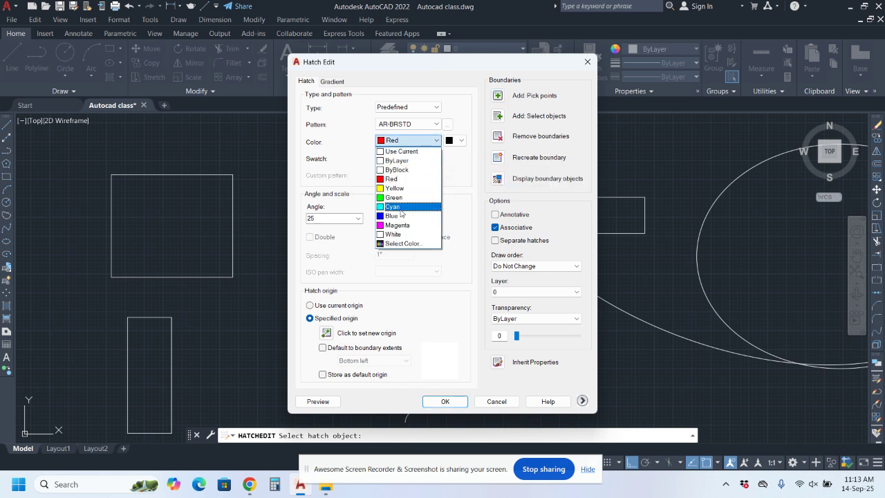
pyautogui.click(407, 188)
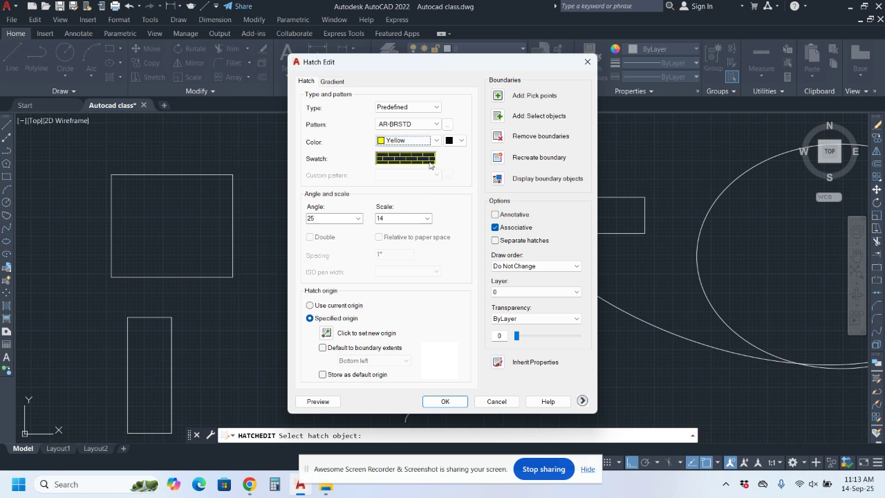
# - Try a green background color for the brick hatch, and set the background color to Blue
pyautogui.click(460, 141)
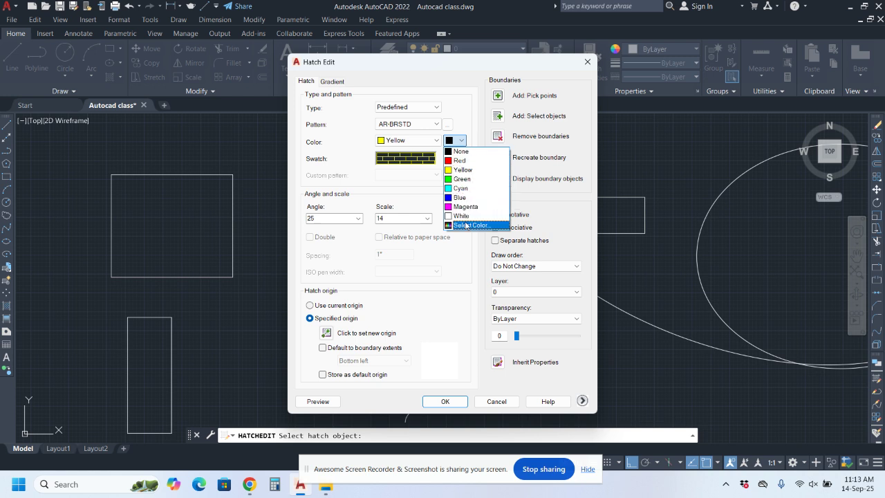
pyautogui.click(464, 154)
pyautogui.click(462, 142)
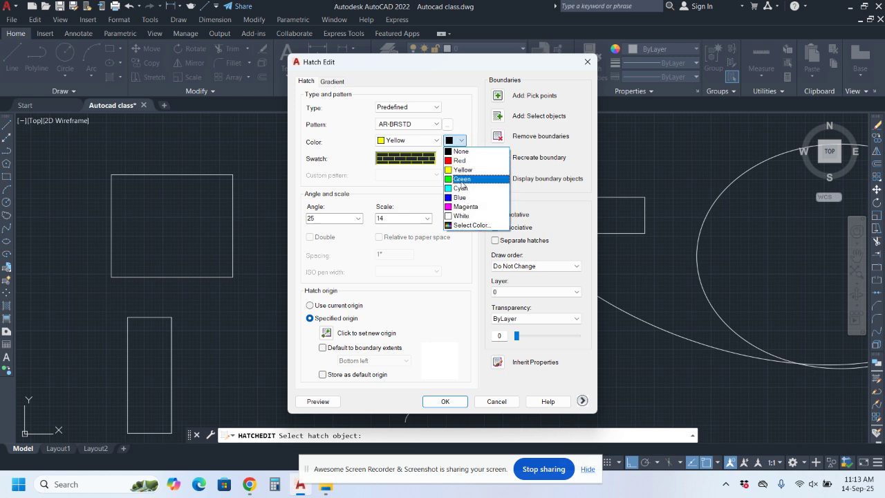
pyautogui.click(461, 171)
pyautogui.click(462, 142)
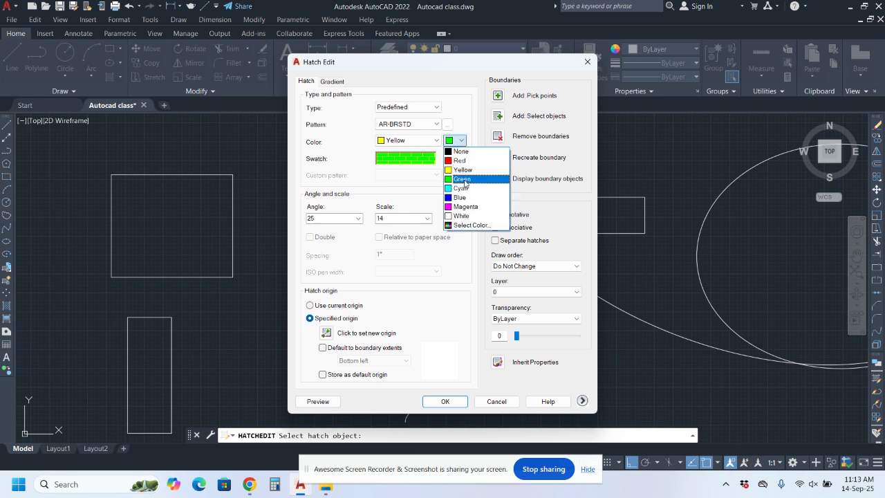
pyautogui.click(463, 179)
pyautogui.click(462, 141)
pyautogui.click(460, 198)
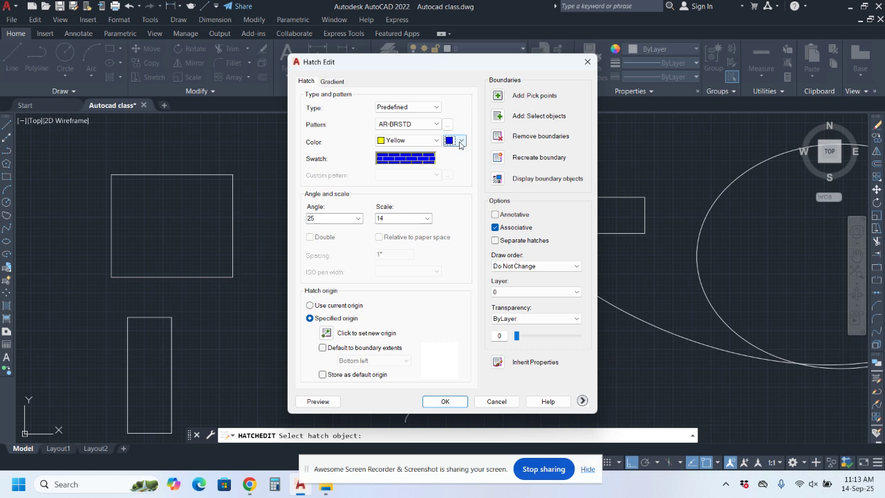
# - Try the Custom type for the brick hatch, and return the type to Predefined
pyautogui.click(427, 106)
pyautogui.click(431, 107)
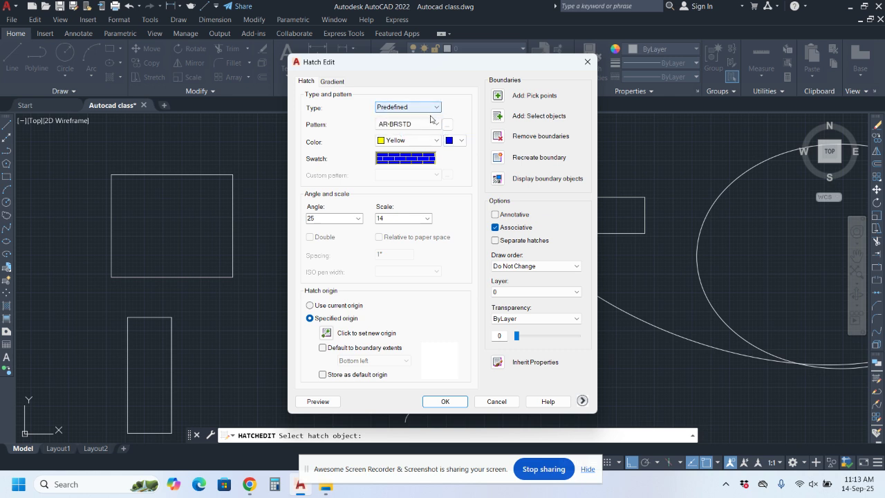
pyautogui.click(433, 108)
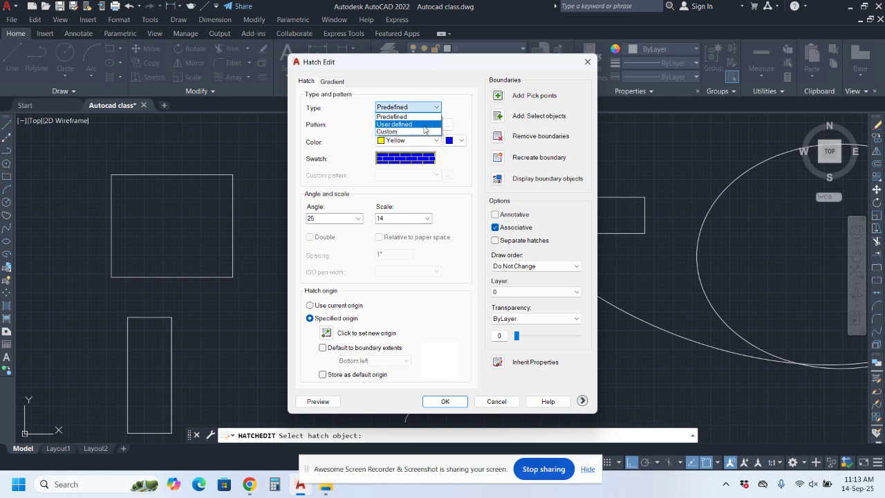
pyautogui.click(413, 132)
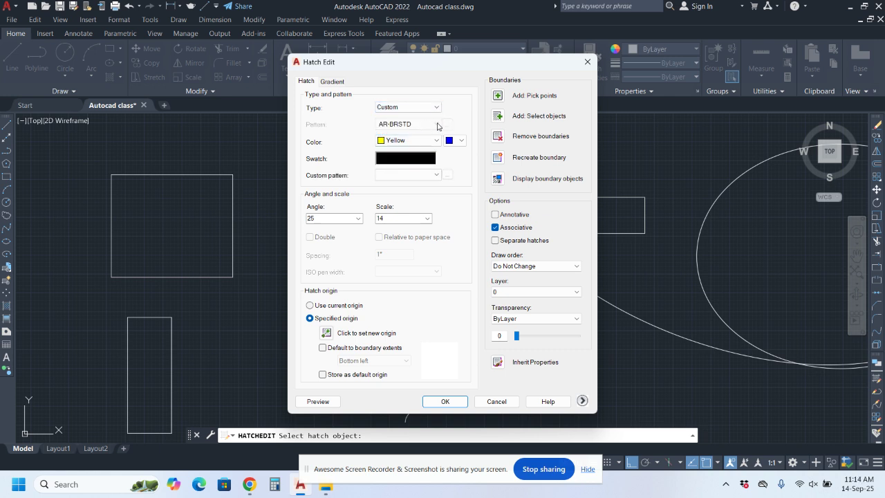
pyautogui.click(432, 108)
pyautogui.click(429, 116)
# - Try the BOX and DASH patterns for the square's hatch, and set the pattern to HONEY
pyautogui.click(429, 124)
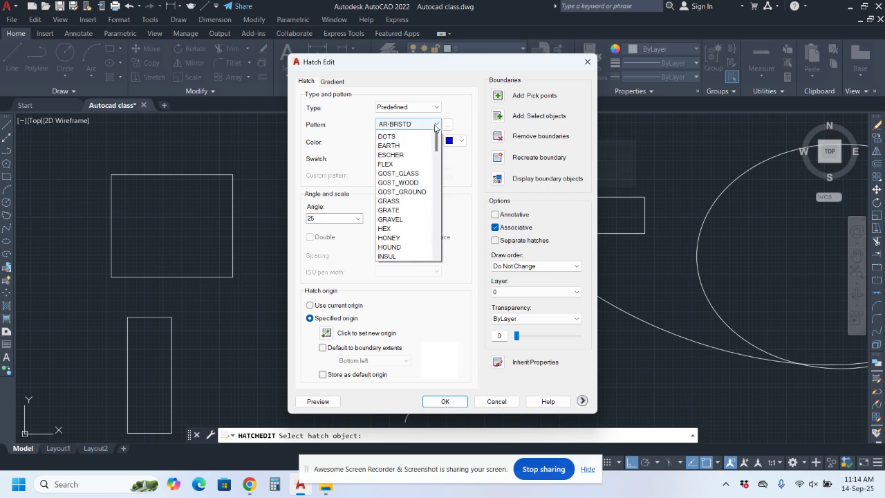
pyautogui.click(397, 199)
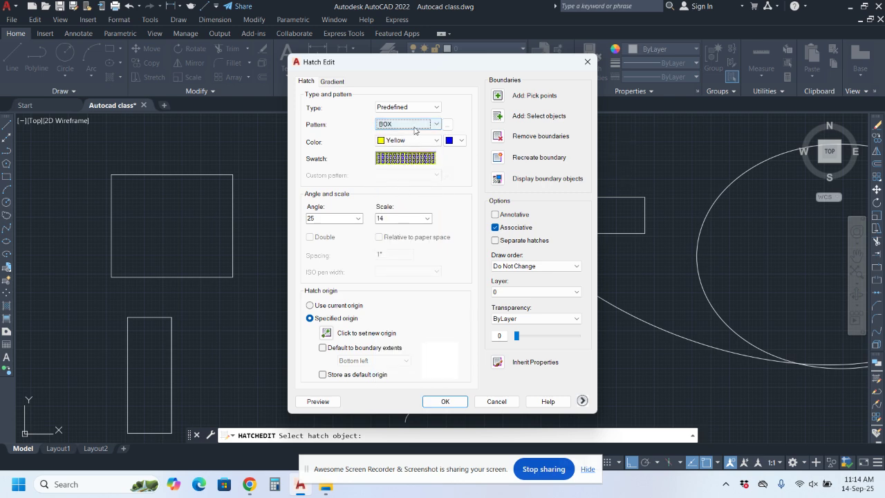
pyautogui.click(415, 124)
pyautogui.click(397, 200)
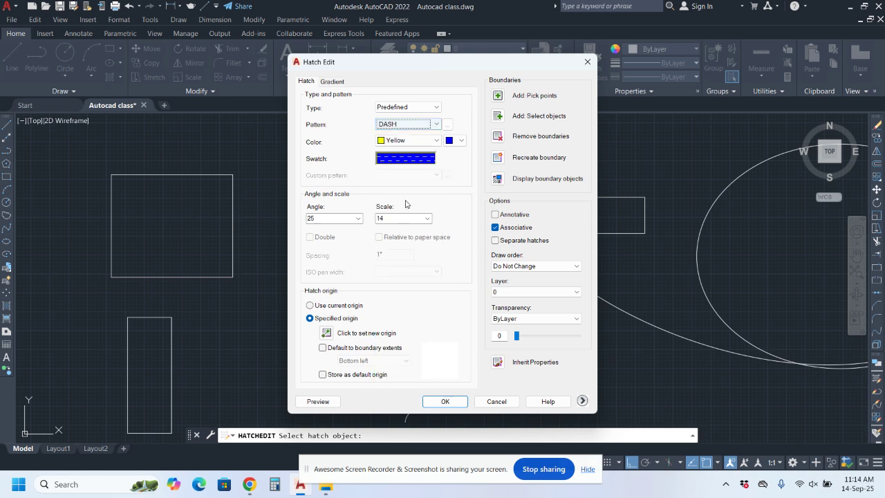
pyautogui.click(413, 126)
pyautogui.click(397, 251)
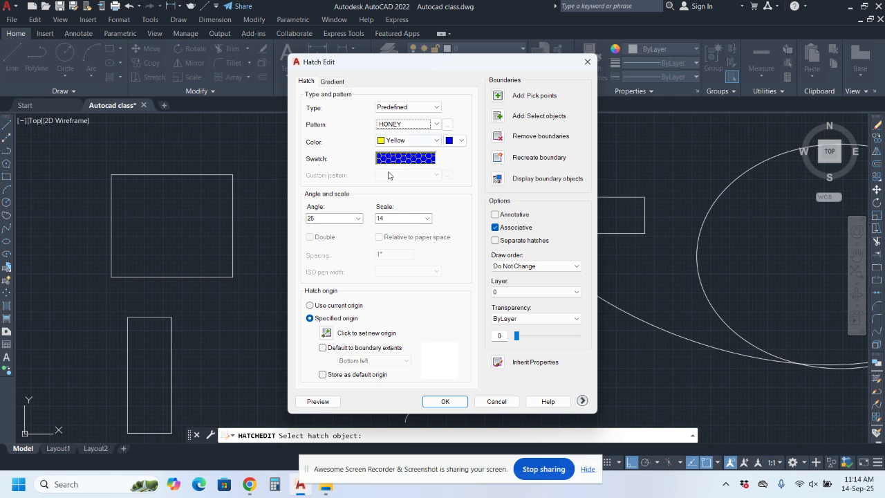
# - Set the hatch angle to 30 and apply the edits to the square's hatch
pyautogui.click(325, 219)
pyautogui.write('30')
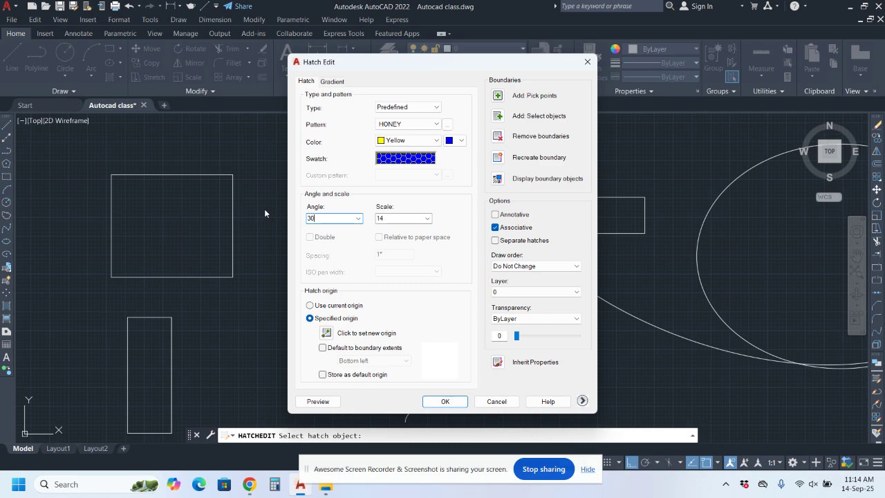
pyautogui.press('Return')
pyautogui.scroll(4, 446, 225)
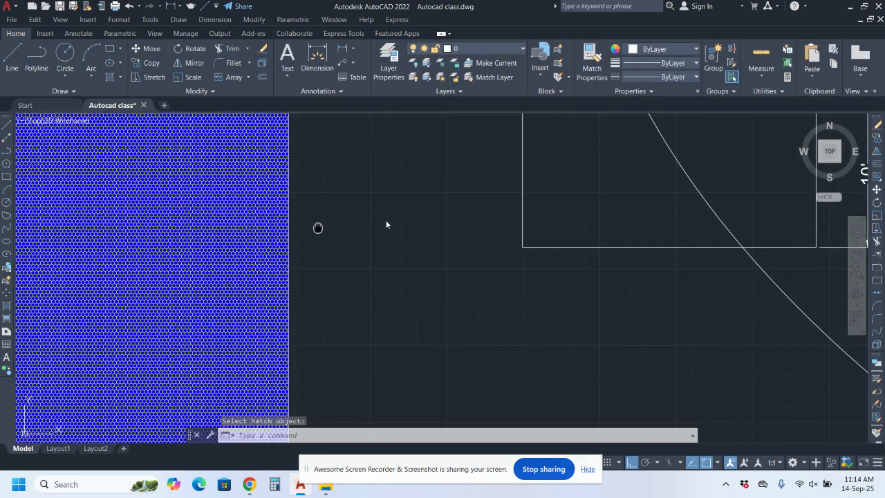
pyautogui.scroll(-5, 386, 220)
pyautogui.click(417, 234)
pyautogui.click(418, 235)
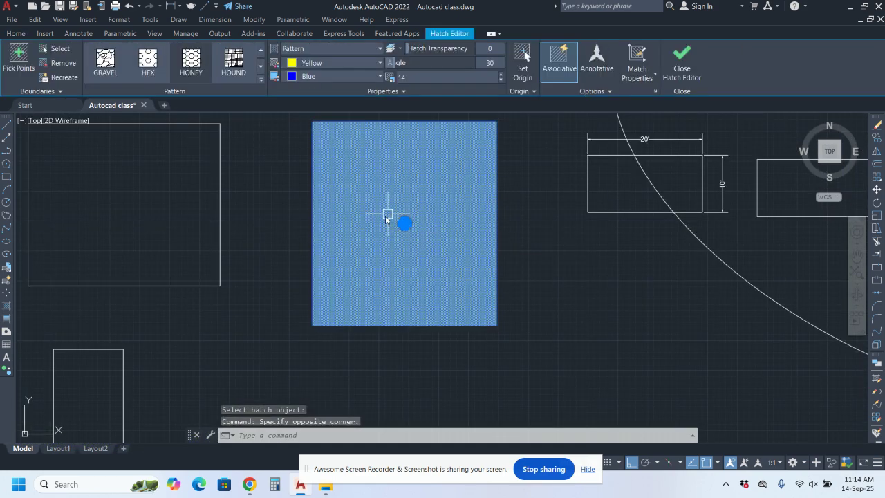
pyautogui.press('Escape')
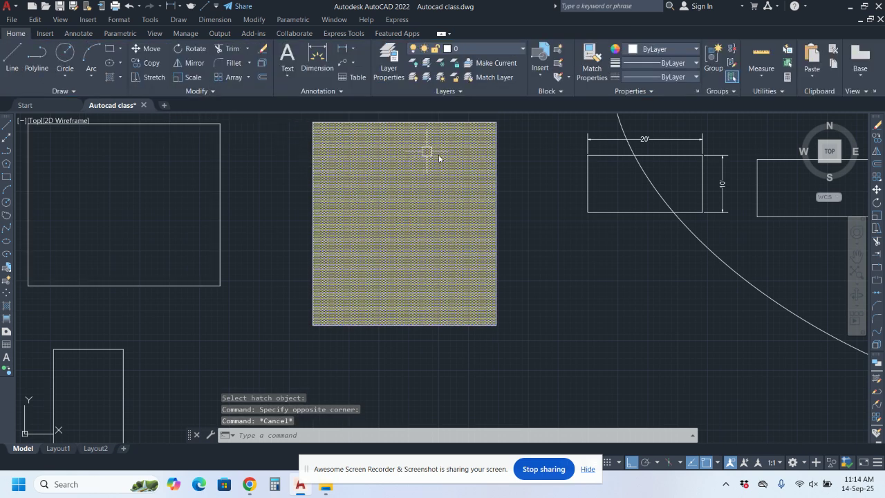
# - Change the square's hatch pattern to ANGLE and set its scale to 250
pyautogui.click(435, 177)
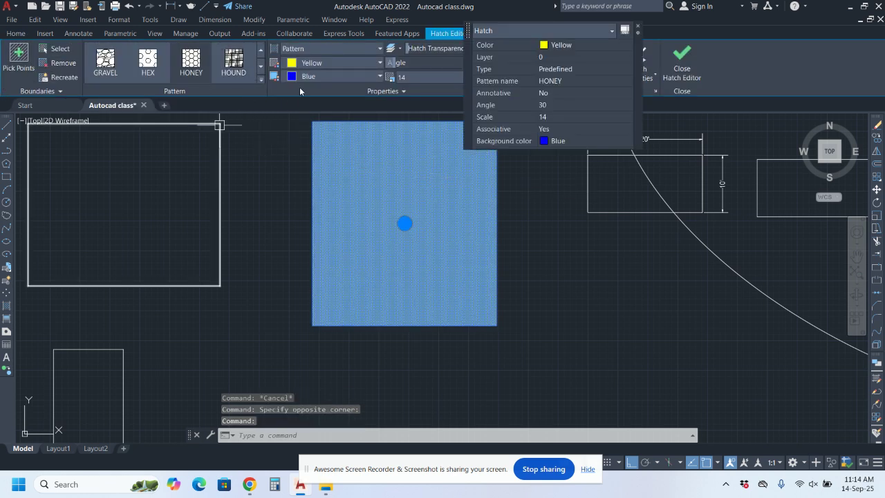
pyautogui.click(178, 61)
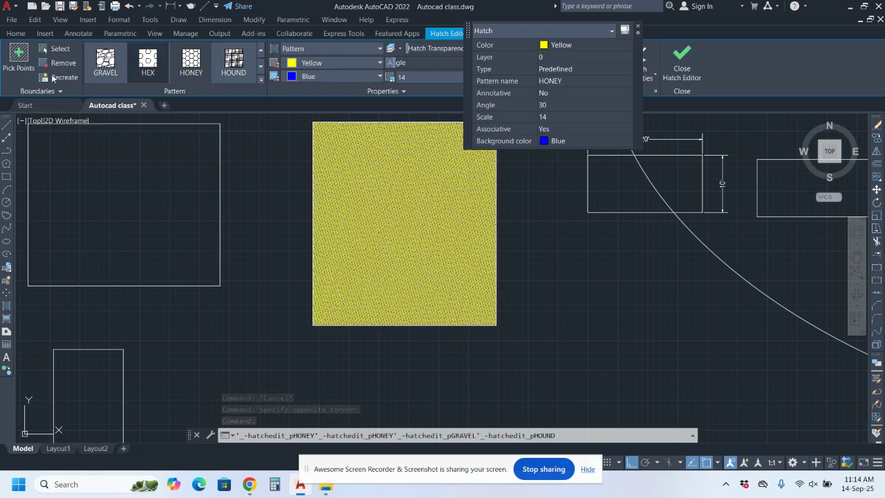
pyautogui.scroll(1, 107, 64)
pyautogui.scroll(-2, 108, 66)
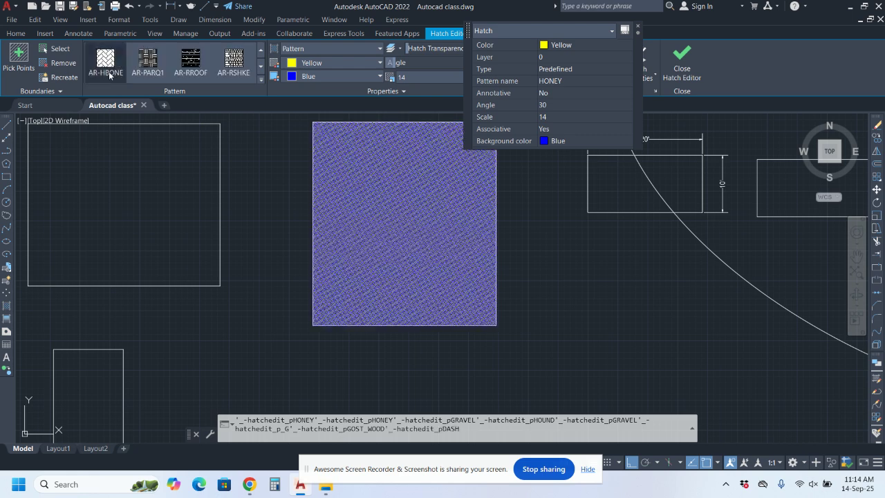
pyautogui.scroll(1, 110, 66)
pyautogui.click(148, 61)
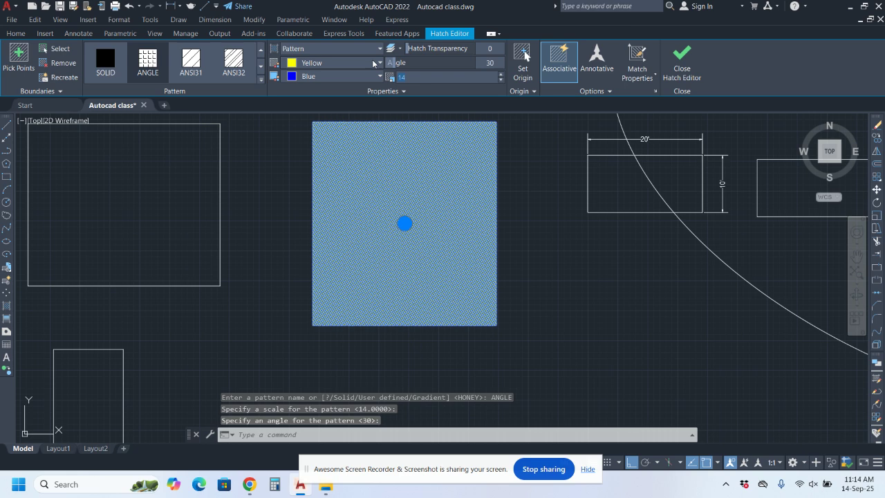
pyautogui.write('0')
pyautogui.press('Return')
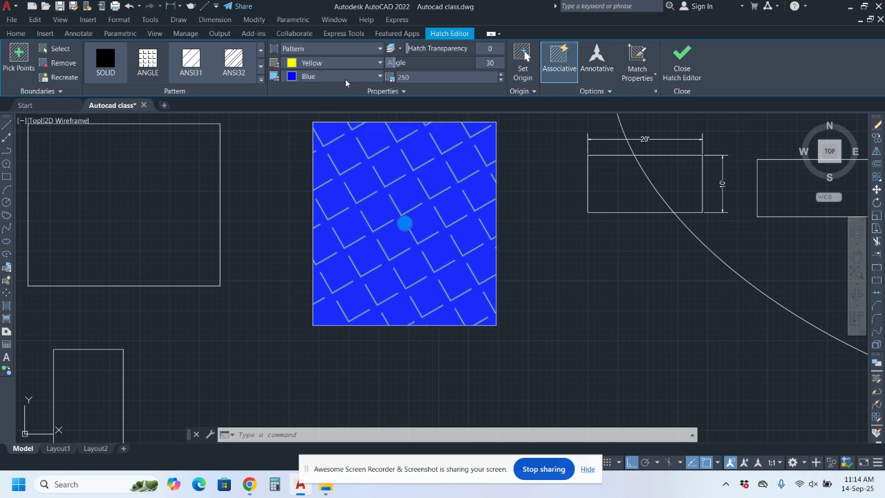
# - Set the hatch's background color to None and its hatch color to Magenta
pyautogui.click(345, 79)
pyautogui.click(325, 90)
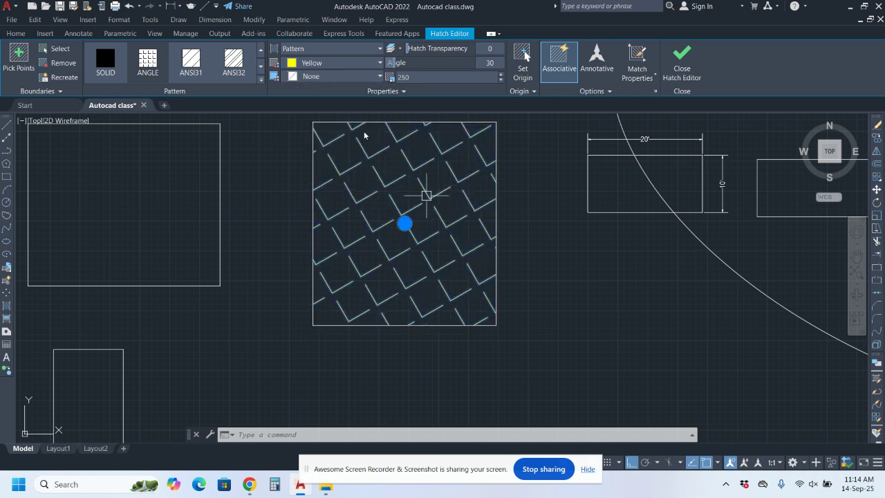
pyautogui.click(346, 75)
pyautogui.click(347, 75)
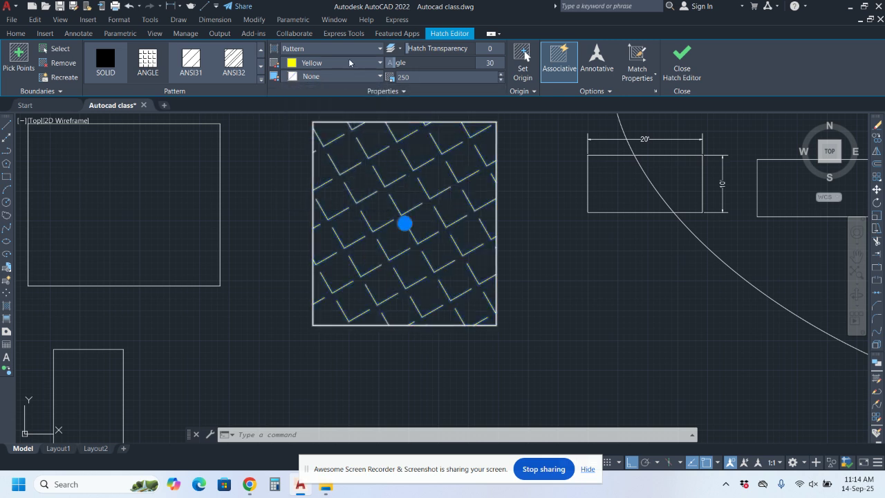
pyautogui.click(349, 63)
pyautogui.click(346, 179)
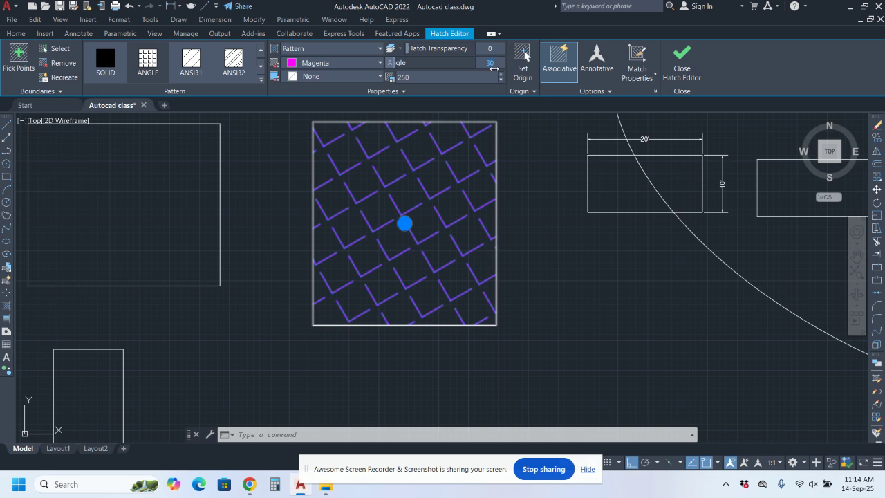
# - Try hatch angles of 0, 90 and 30, and set the angle to 45
pyautogui.press('Return')
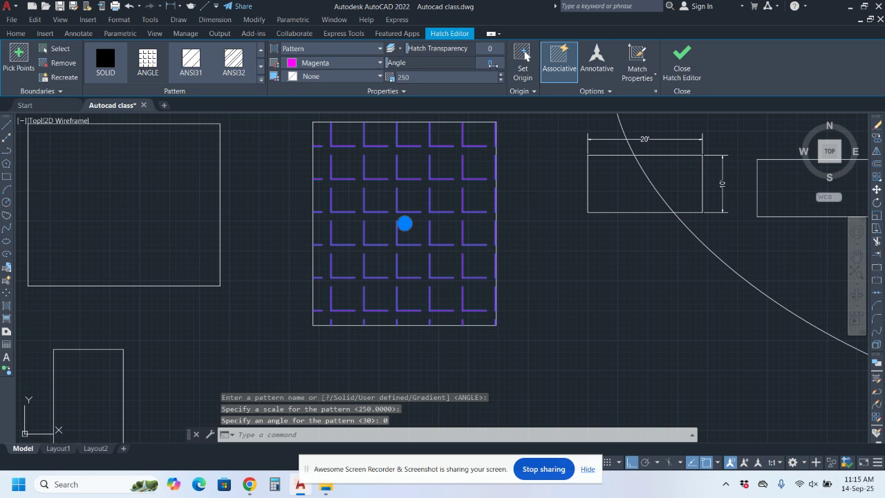
pyautogui.write('90')
pyautogui.press('Return')
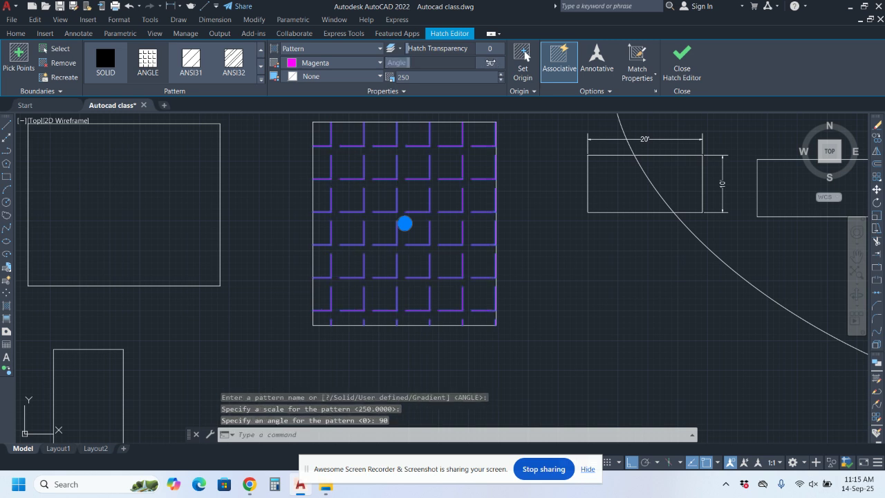
pyautogui.write('30')
pyautogui.press('Return')
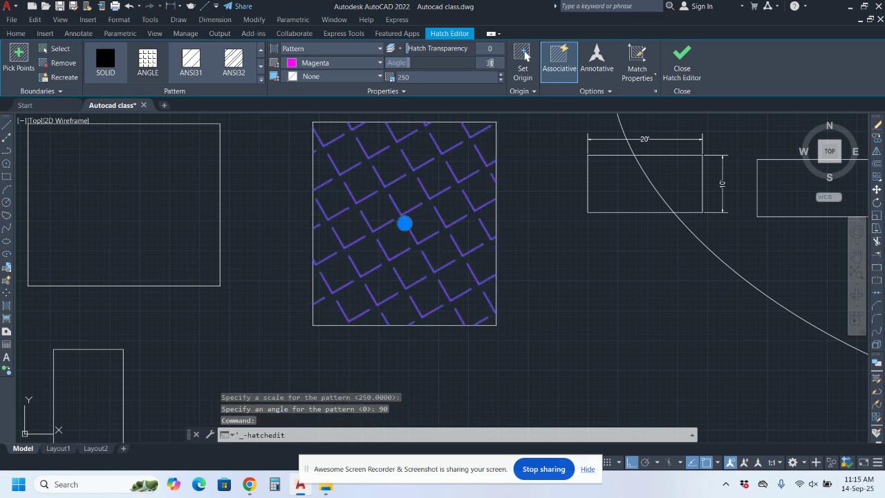
pyautogui.write('4')
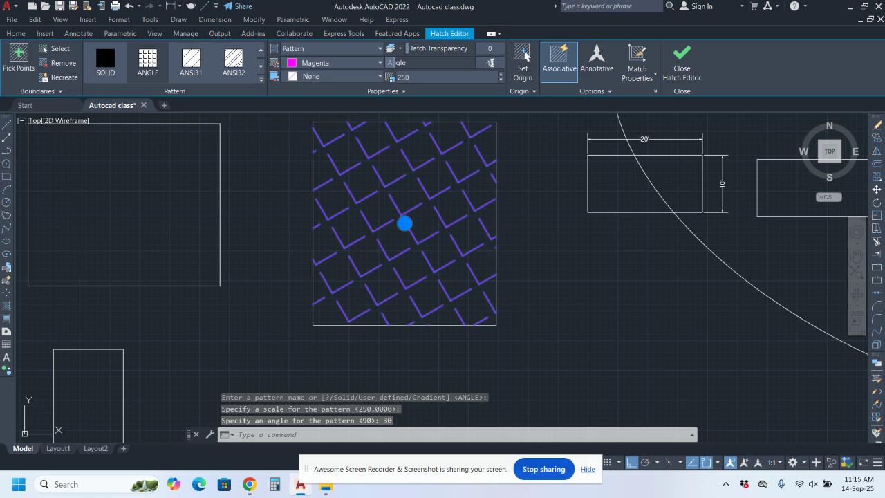
pyautogui.write('5')
pyautogui.press('Return')
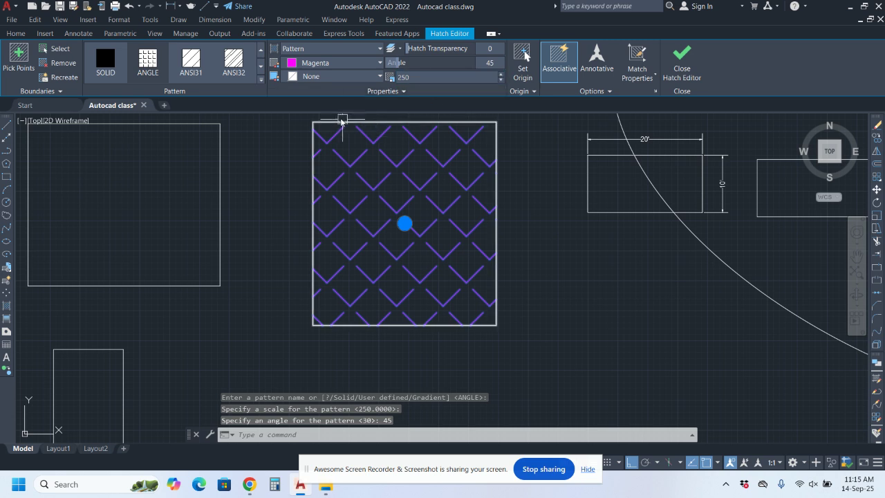
# - Preview other hatch types and predefined patterns on the square's hatch, and set its color to Red
pyautogui.click(360, 47)
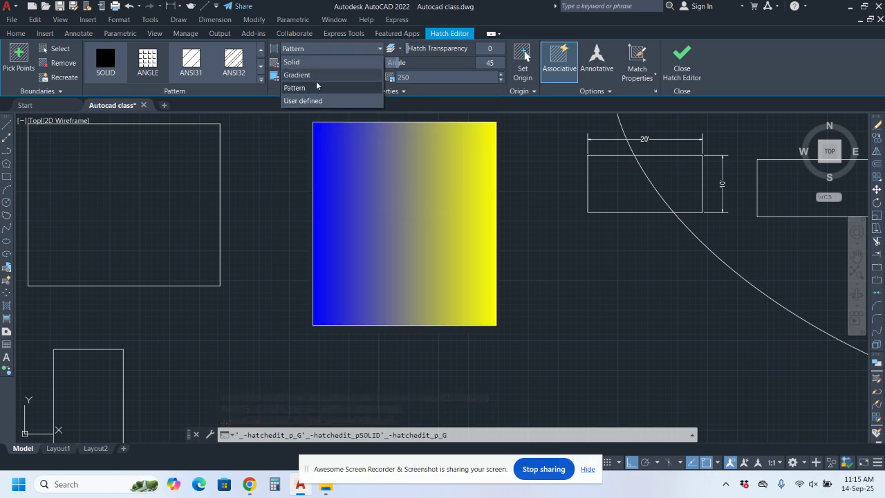
pyautogui.click(329, 47)
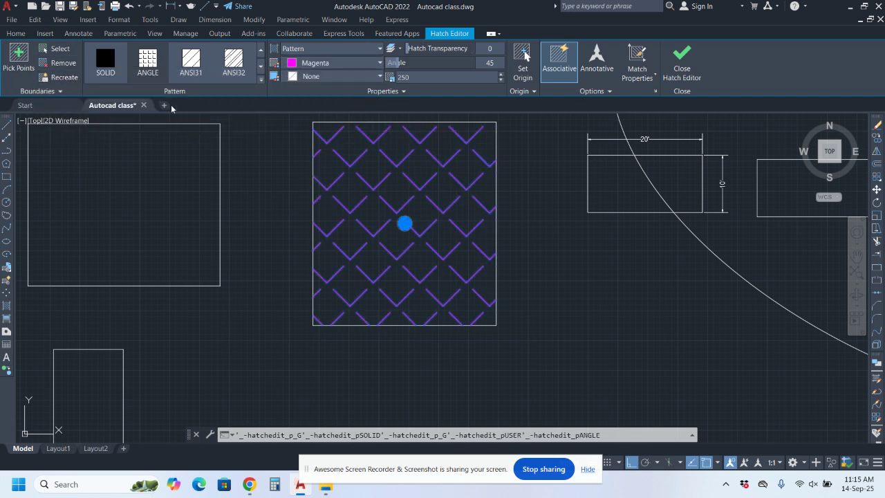
pyautogui.click(260, 65)
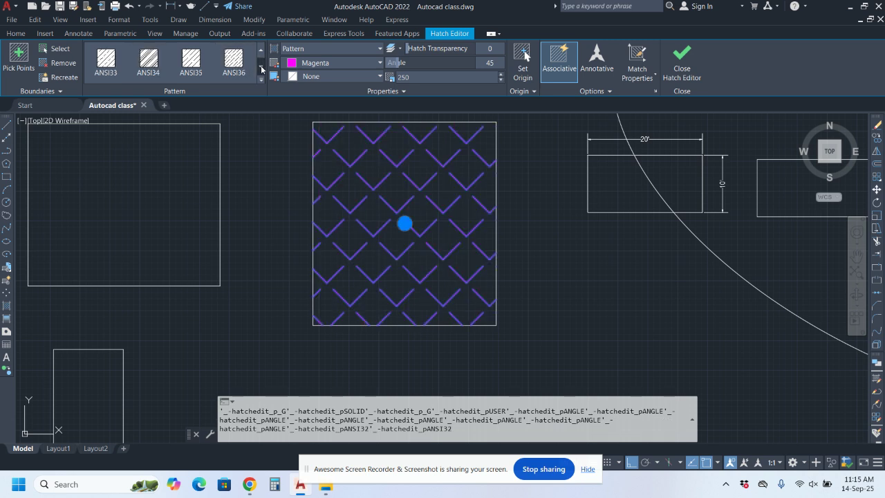
pyautogui.click(233, 61)
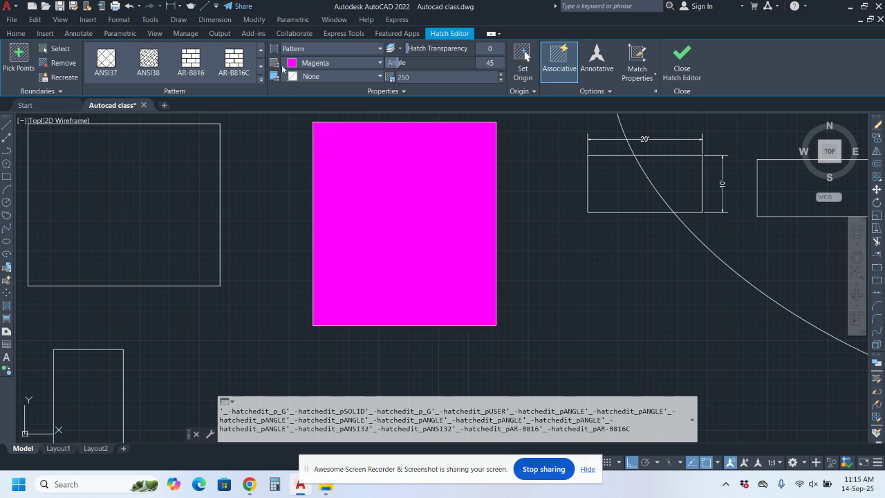
pyautogui.click(340, 63)
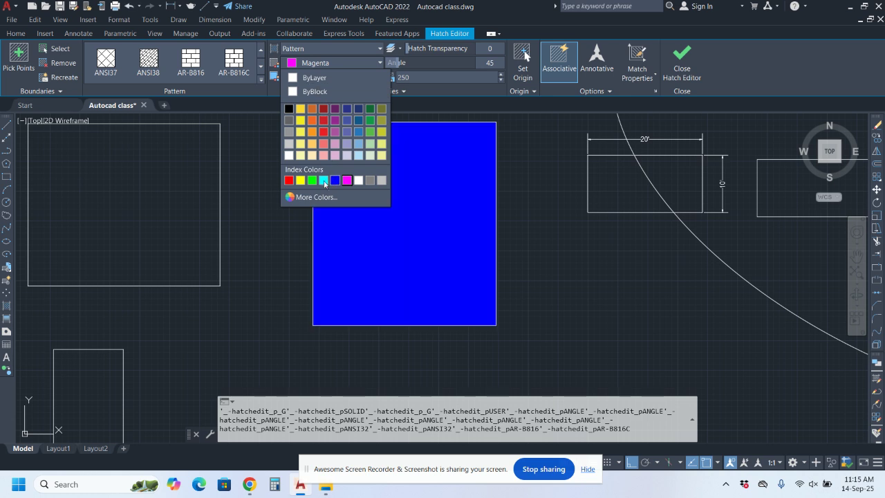
pyautogui.click(289, 181)
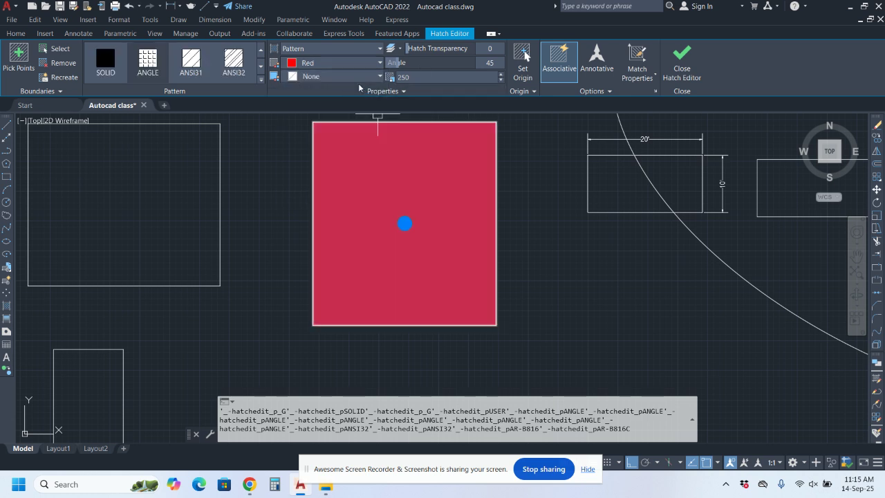
# - Preview the ANSI32, AR-HBONE, AR-PARQ1, CORK and CROSS patterns on the red hatch, and finish the hatch editing
pyautogui.click(234, 61)
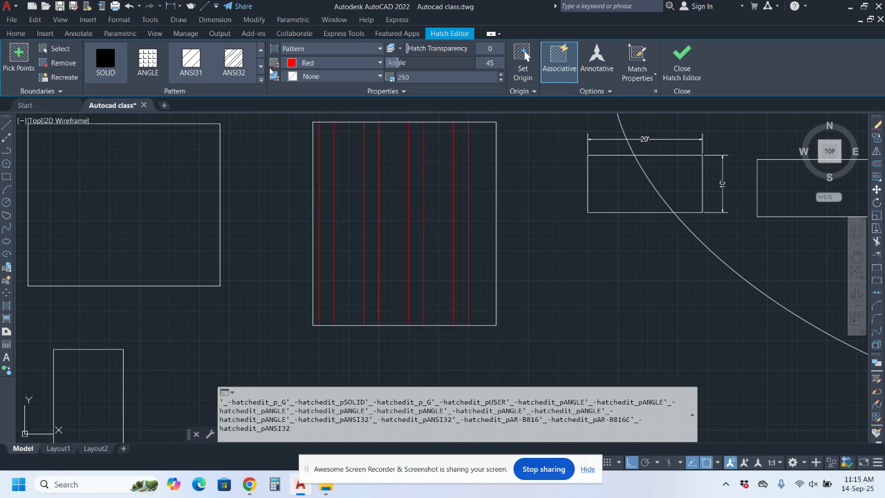
pyautogui.click(260, 66)
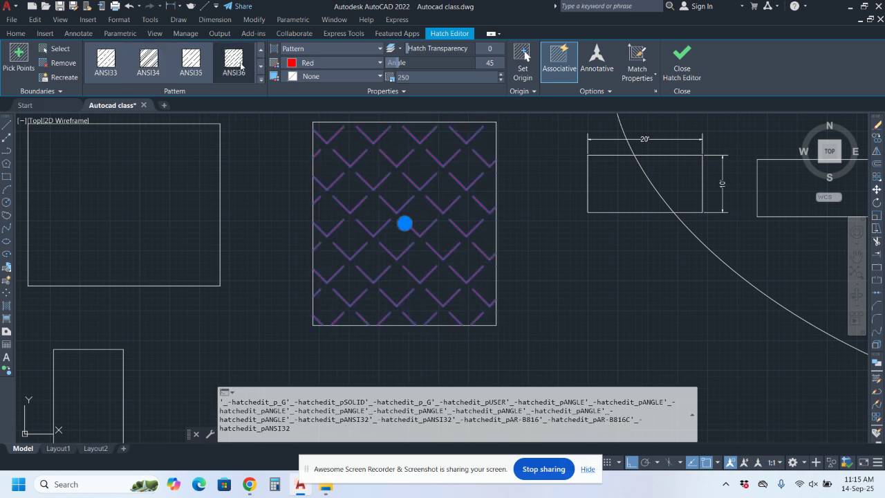
pyautogui.click(242, 66)
pyautogui.click(260, 66)
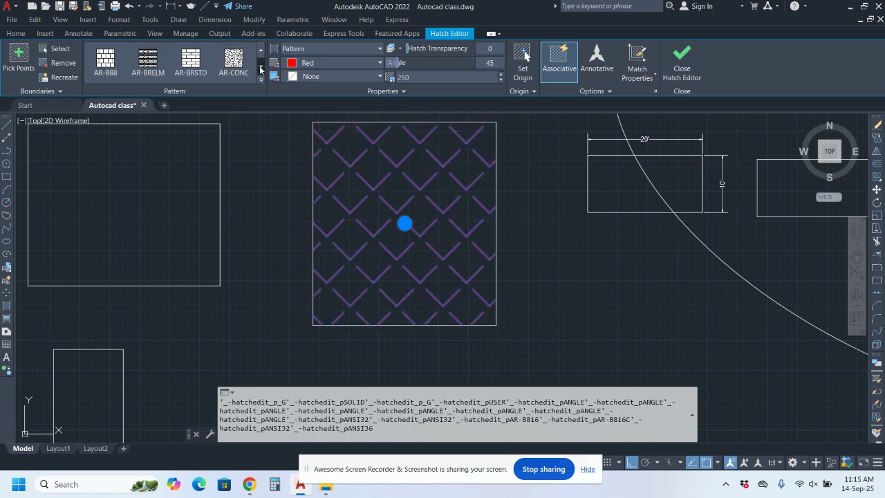
pyautogui.click(261, 66)
pyautogui.click(261, 67)
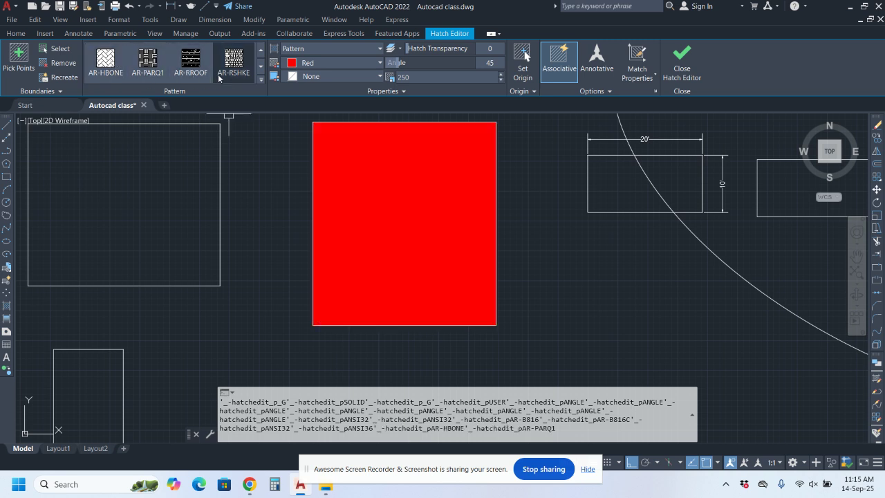
pyautogui.click(261, 67)
pyautogui.click(261, 67)
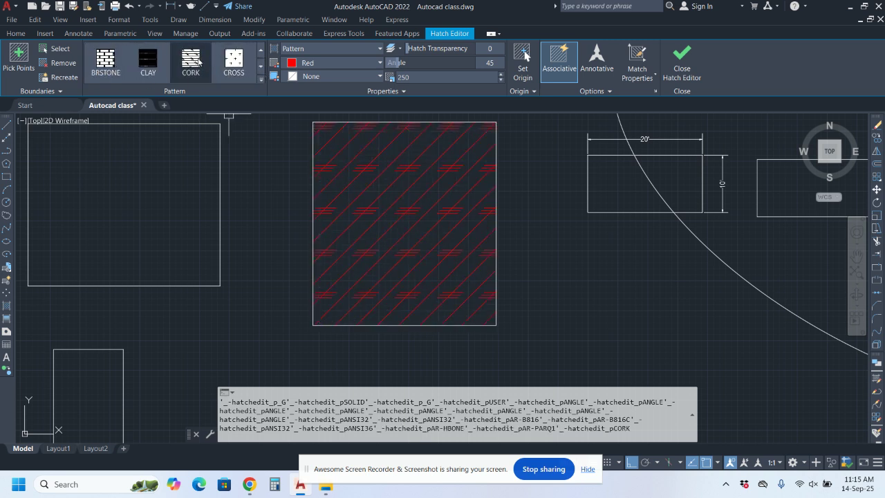
pyautogui.click(235, 62)
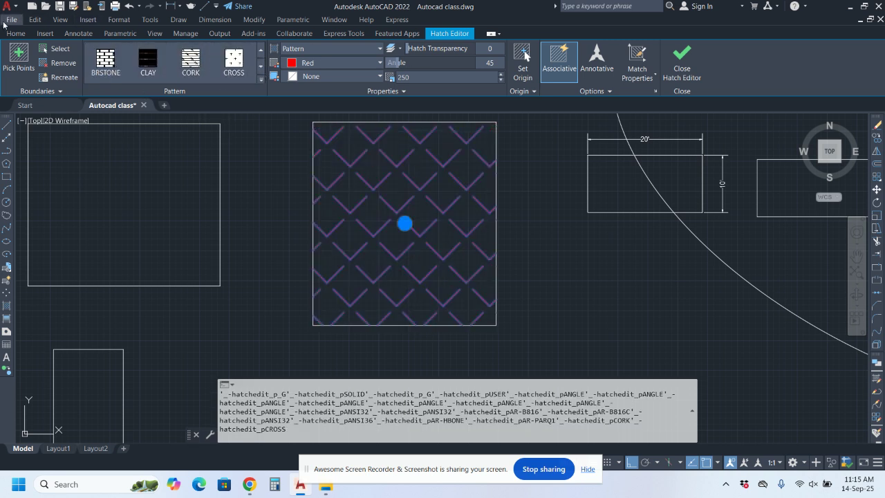
pyautogui.click(682, 62)
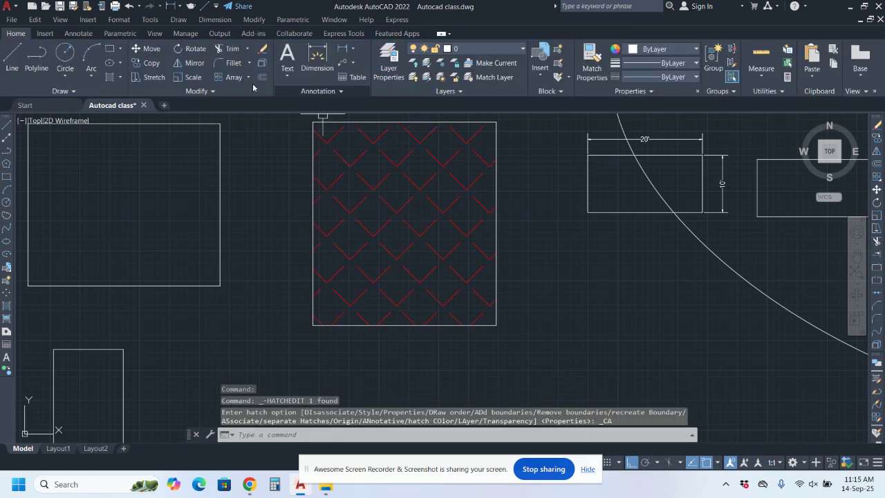
# - Try to edit the narrow upright rectangle below the large rectangle with Edit Array
pyautogui.click(199, 90)
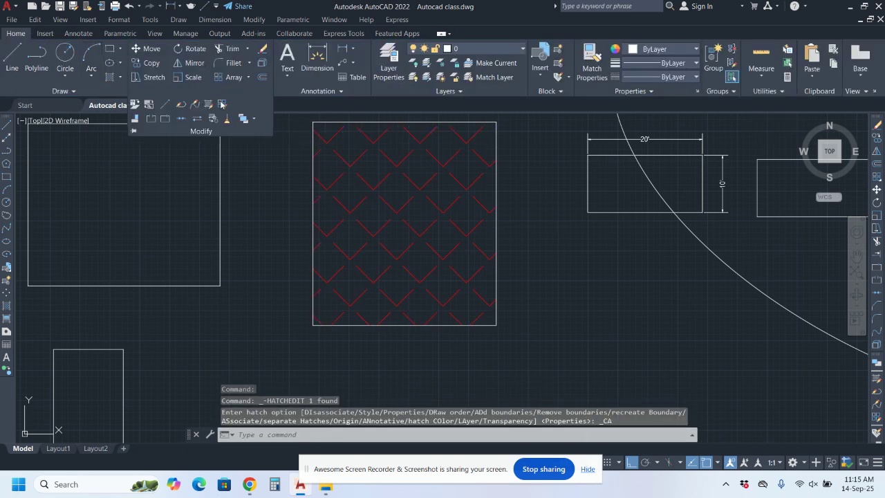
pyautogui.click(222, 104)
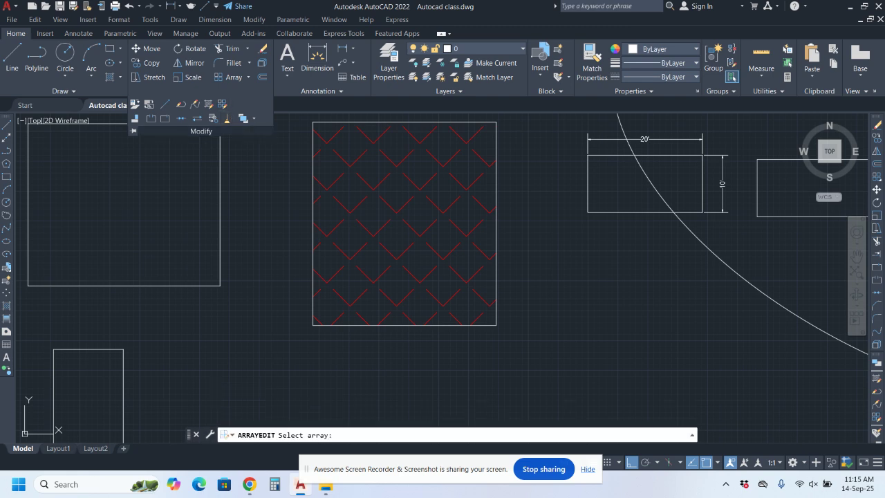
pyautogui.scroll(-4, 380, 204)
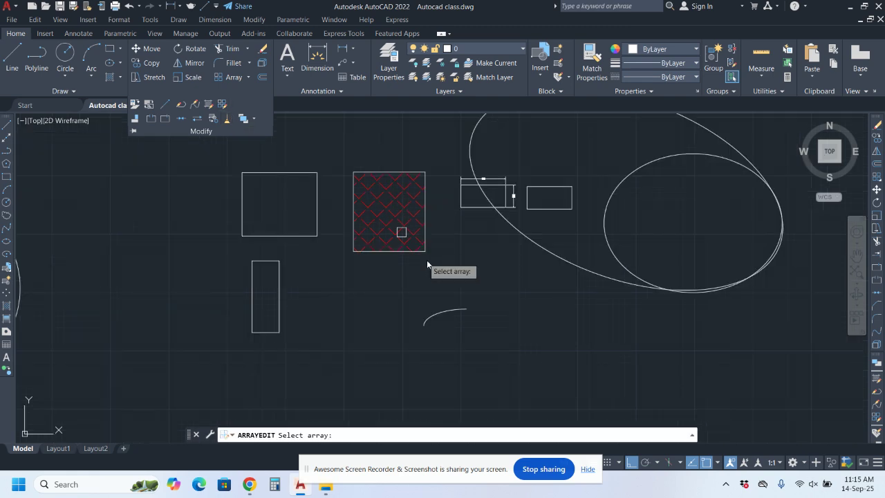
pyautogui.click(277, 290)
pyautogui.press('Escape')
pyautogui.scroll(4, 318, 289)
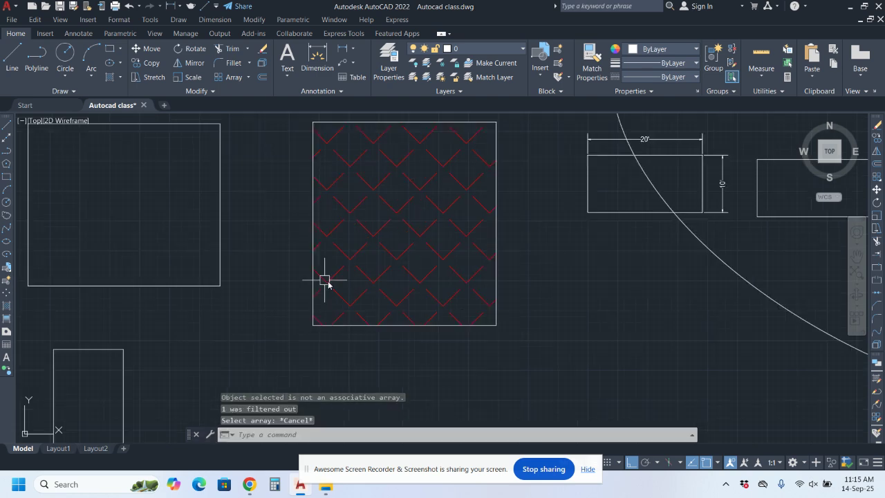
pyautogui.scroll(-4, 428, 182)
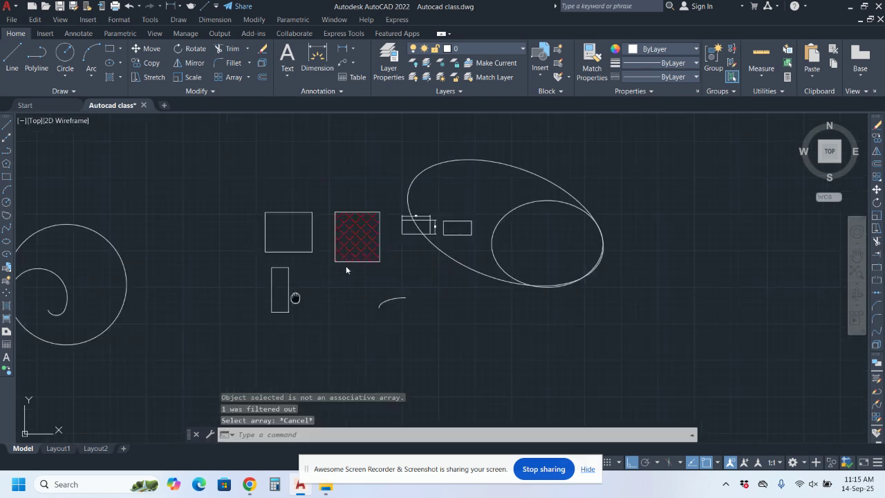
# - Try a rectangular array of the narrow upright rectangle, and undo it
pyautogui.click(385, 241)
pyautogui.click(284, 289)
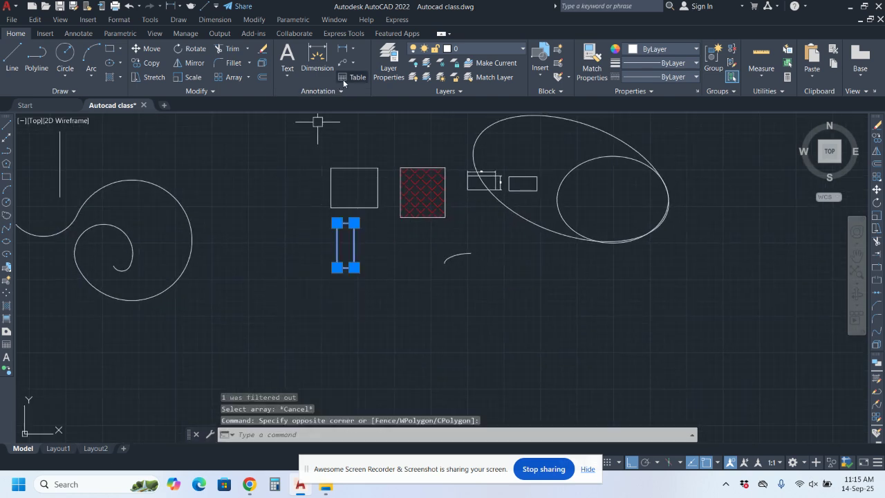
pyautogui.click(247, 77)
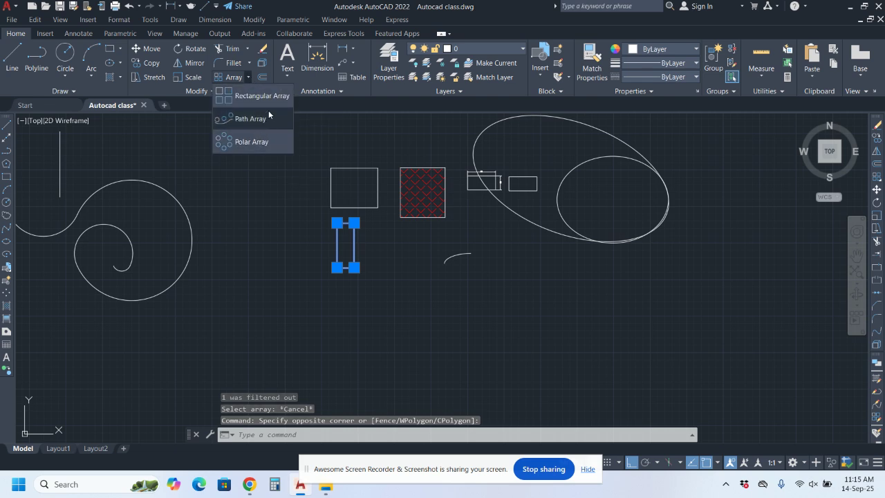
pyautogui.click(267, 99)
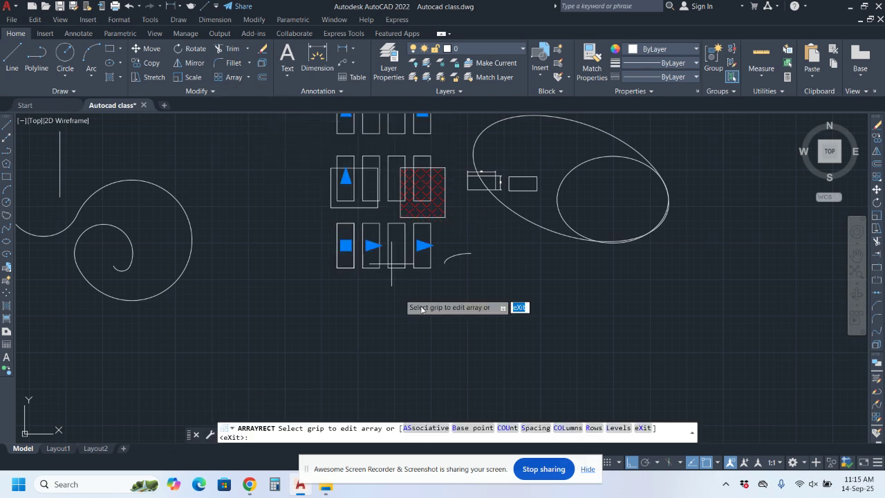
pyautogui.press('Escape')
pyautogui.hotkey('ctrl', 'z')
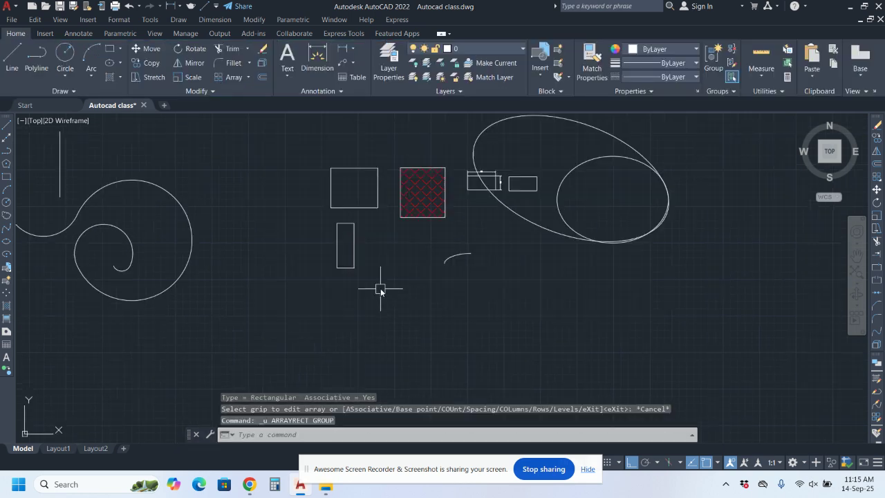
# - Create an associative rectangular array of the small rectangle below the U-shaped curve, with 4 columns and 3 rows
pyautogui.scroll(-4, 466, 277)
pyautogui.moveTo(466, 277); pyautogui.dragTo(116, 239, button='middle')
pyautogui.scroll(-2, 117, 239)
pyautogui.moveTo(370, 236); pyautogui.dragTo(120, 173, button='middle')
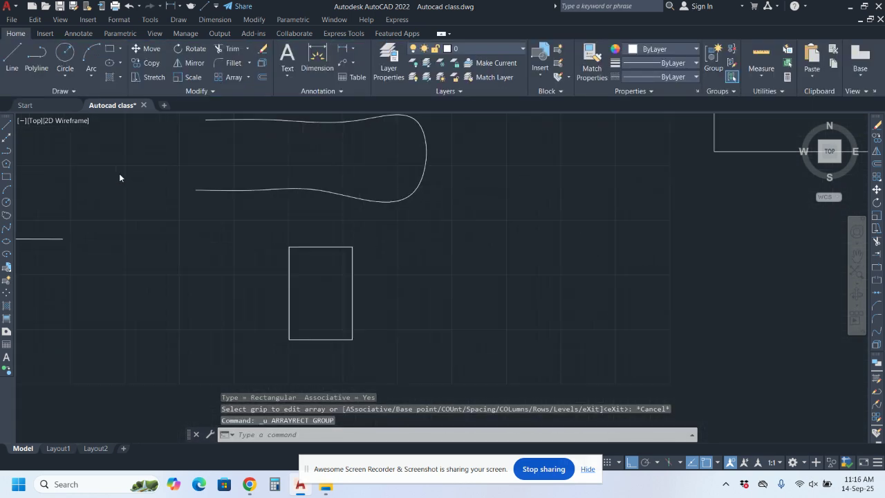
pyautogui.scroll(-2, 121, 175)
pyautogui.moveTo(252, 233); pyautogui.dragTo(132, 259)
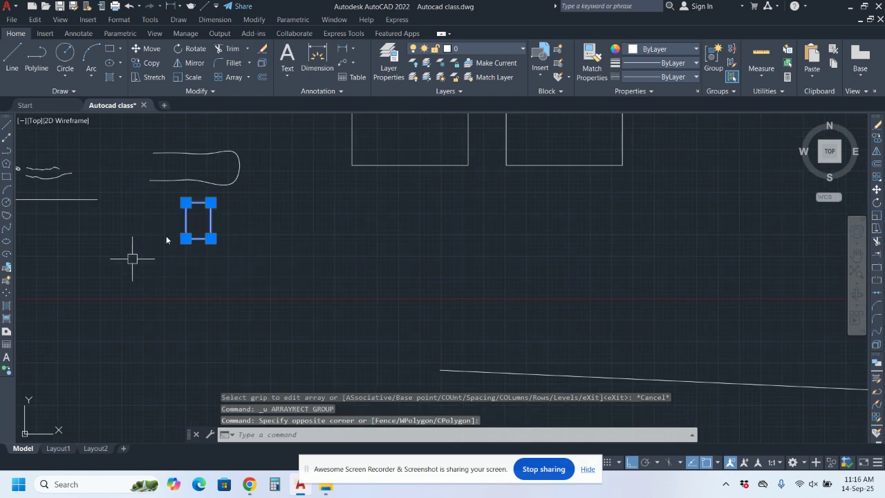
pyautogui.click(226, 79)
pyautogui.moveTo(293, 287); pyautogui.dragTo(302, 317, button='middle')
pyautogui.scroll(-2, 301, 317)
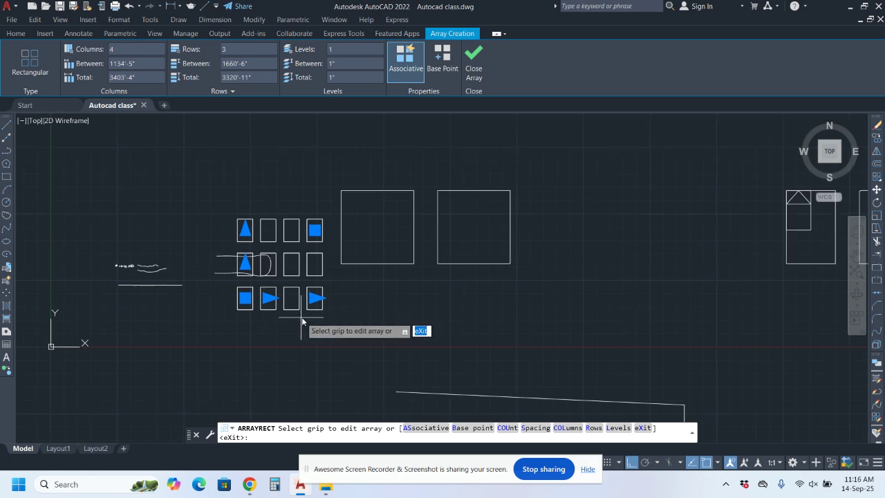
pyautogui.scroll(-4, 287, 285)
pyautogui.press('Escape')
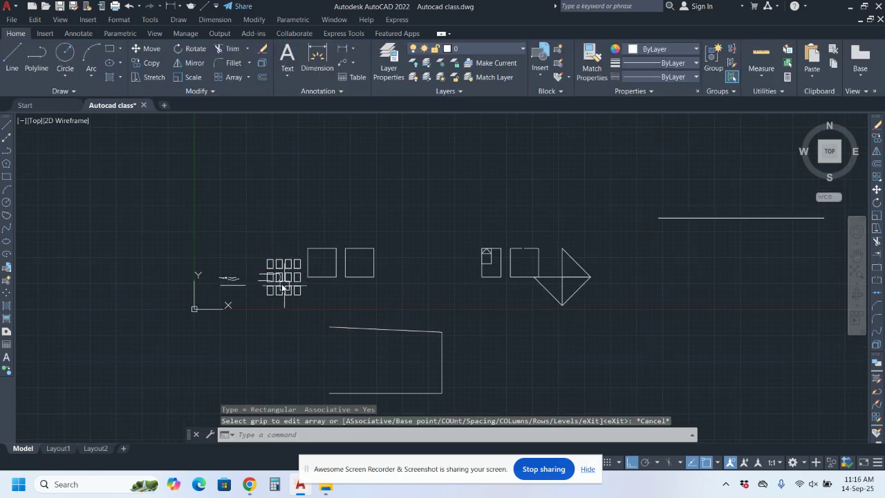
# - Edit the rectangle array to have 4 rows, leaving the row spacing prompt without a new distance
pyautogui.scroll(5, 282, 287)
pyautogui.click(212, 92)
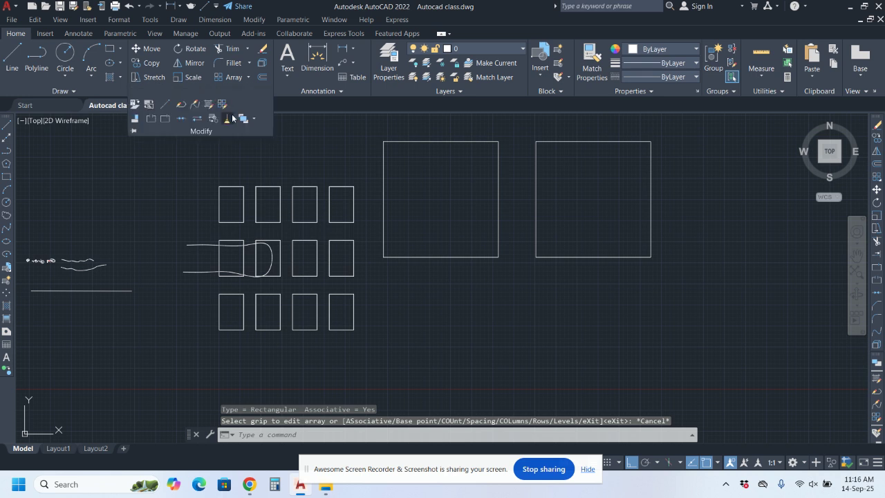
pyautogui.click(224, 105)
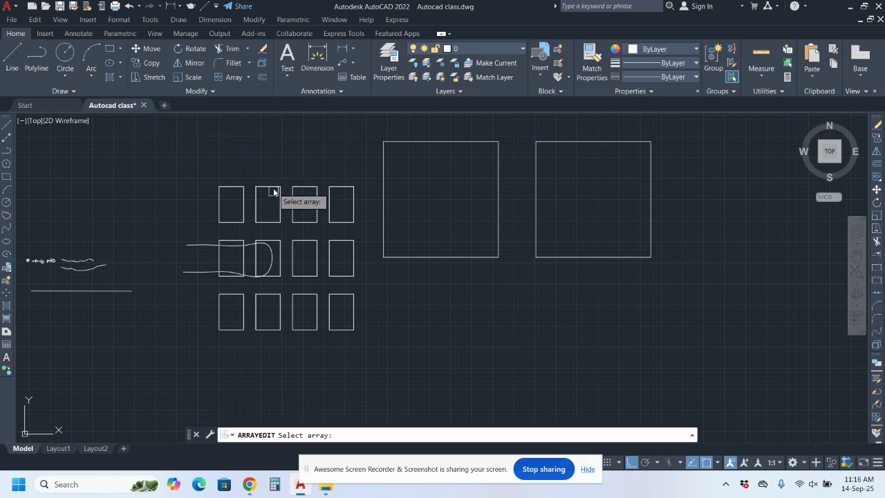
pyautogui.click(269, 187)
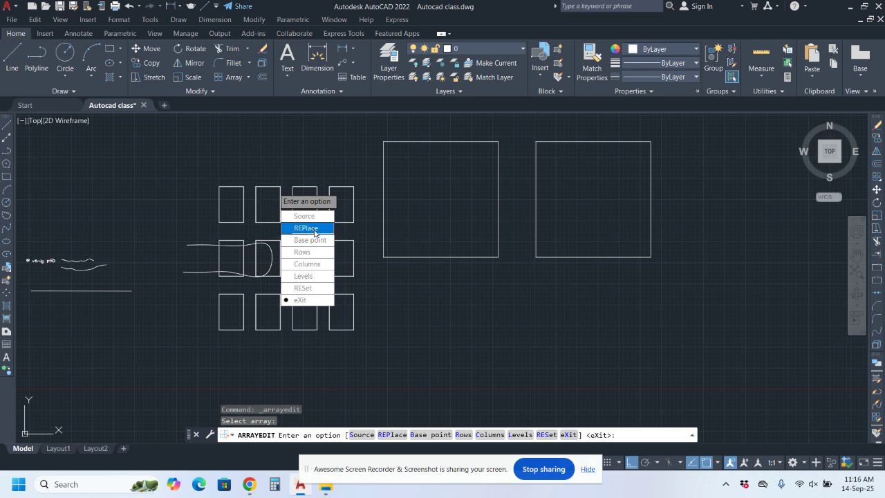
pyautogui.click(313, 252)
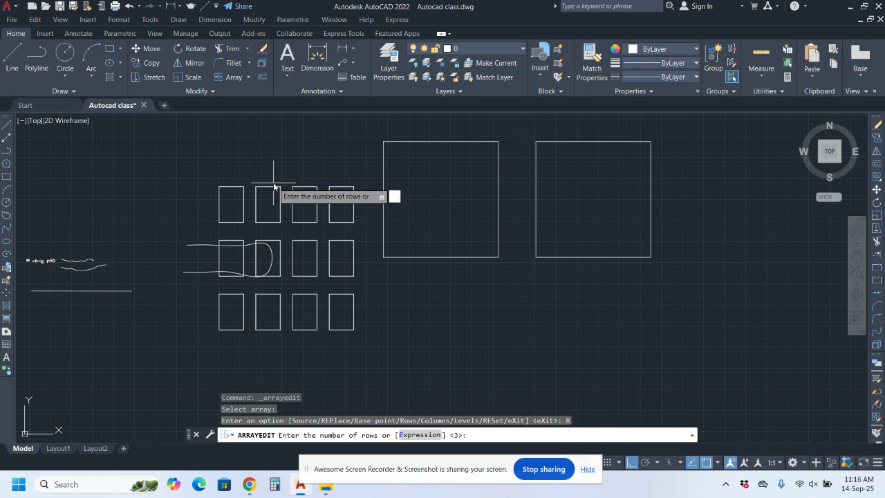
pyautogui.write('4')
pyautogui.press('Return')
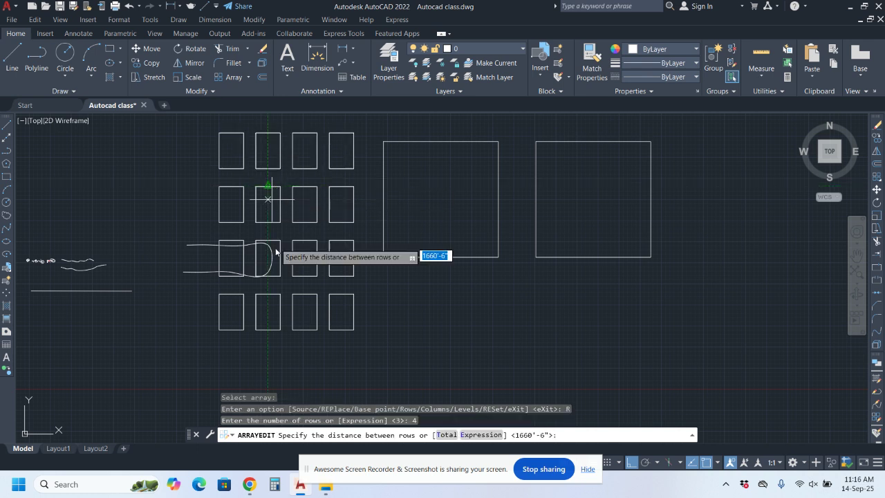
pyautogui.press('Escape')
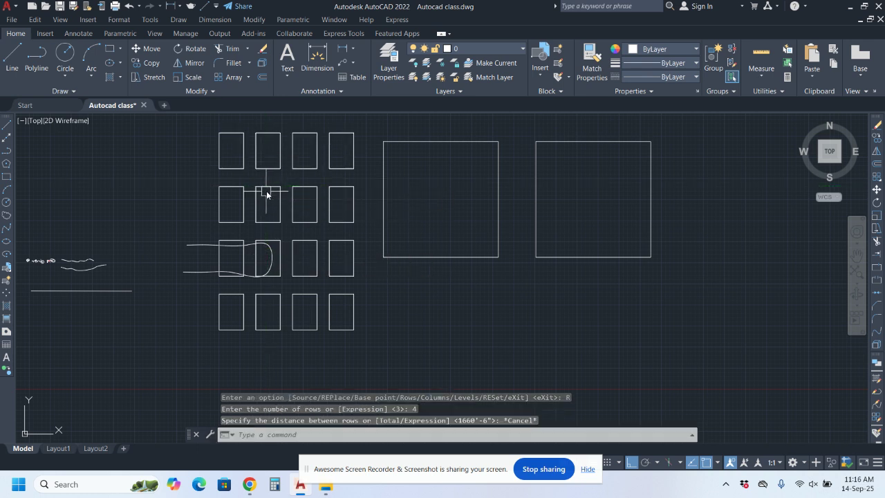
pyautogui.click(266, 189)
pyautogui.press('Escape')
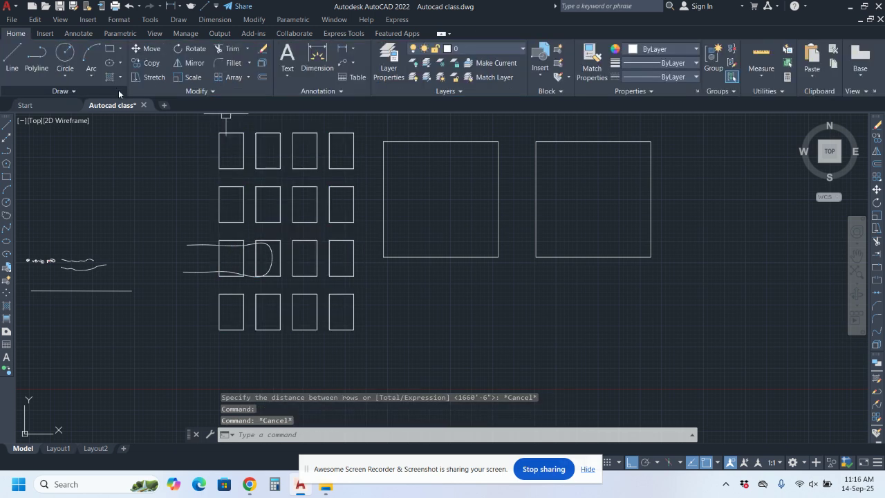
# - Edit the rectangle array to have 10 columns, leaving the column spacing prompt without a new distance
pyautogui.click(210, 91)
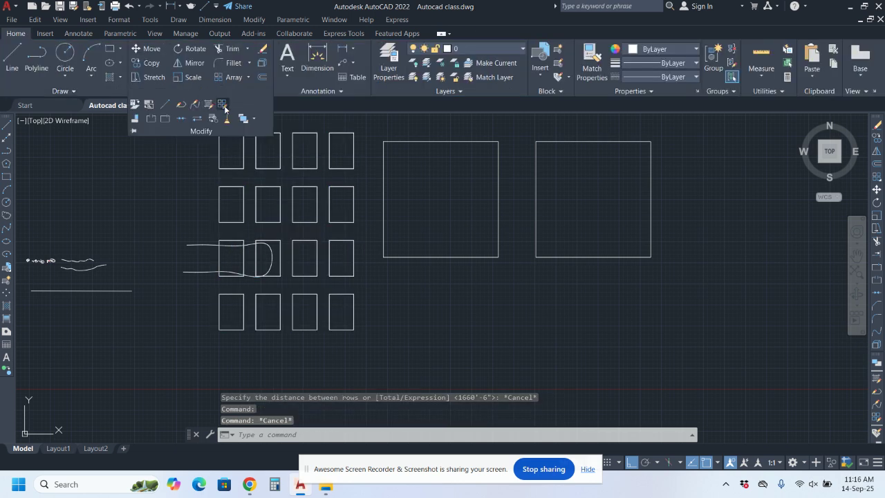
pyautogui.click(224, 108)
pyautogui.click(318, 211)
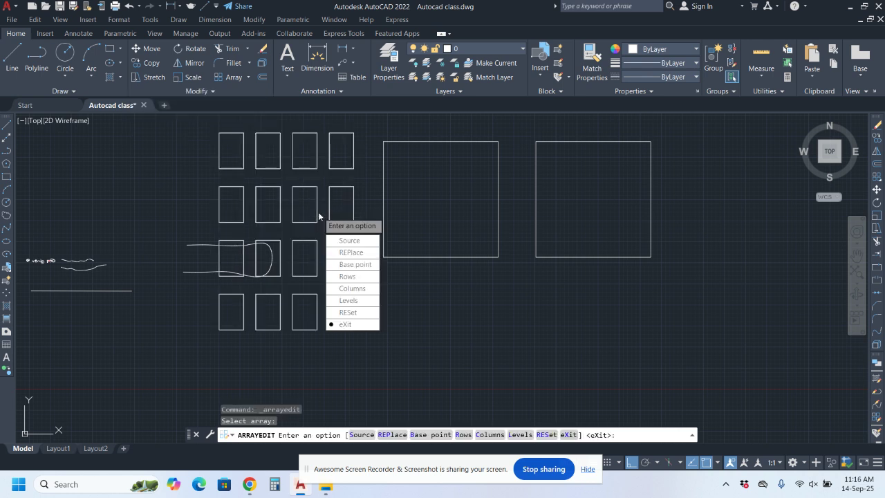
pyautogui.click(359, 292)
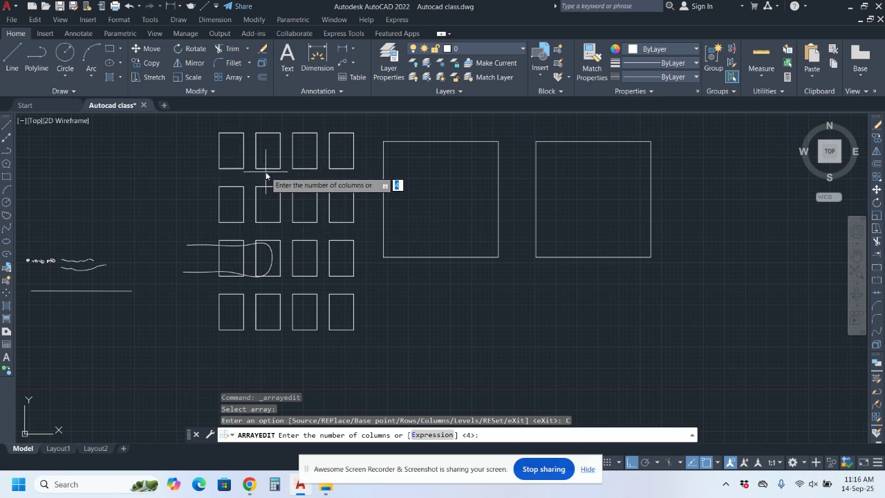
pyautogui.write('10')
pyautogui.press('Return')
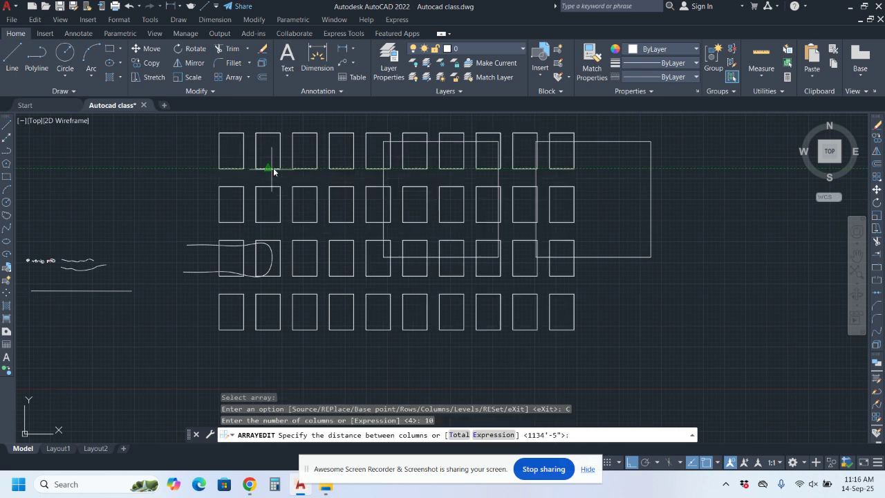
pyautogui.press('Escape')
# - Undo the column and row edits and the rectangular array, back to the single small rectangle
pyautogui.hotkey('ctrl', 'z')
pyautogui.hotkey('ctrl', 'z')
pyautogui.hotkey('ctrl', 'z')
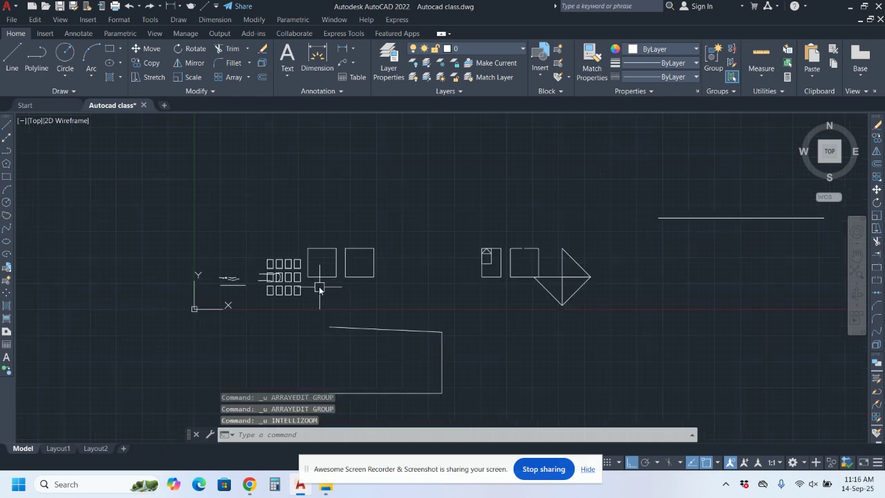
pyautogui.hotkey('ctrl', 'z')
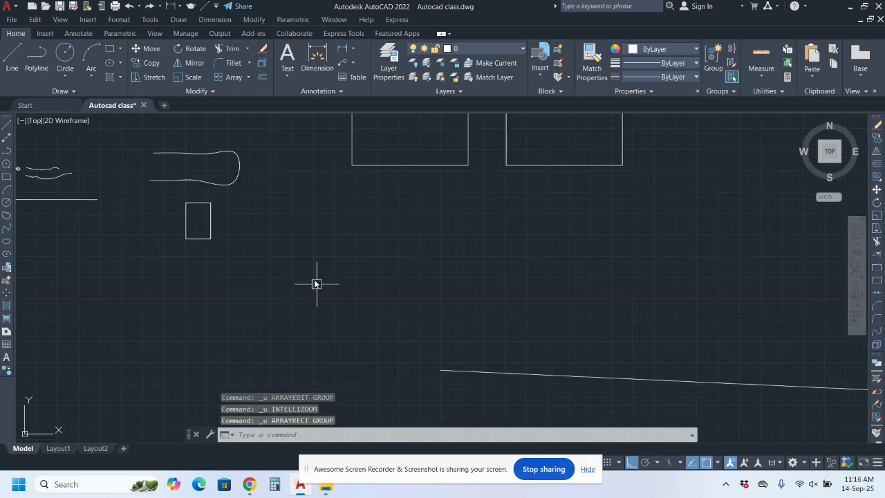
# - Move the small rectangle horizontally into the empty area between the diamond shape and the open circle
pyautogui.click(210, 207)
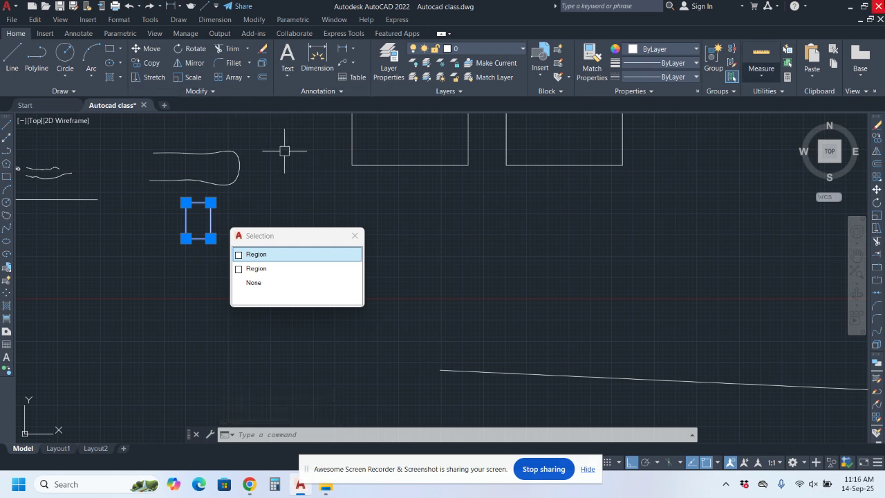
pyautogui.click(877, 193)
pyautogui.click(211, 239)
pyautogui.scroll(-6, 624, 299)
pyautogui.moveTo(606, 297); pyautogui.dragTo(119, 230, button='middle')
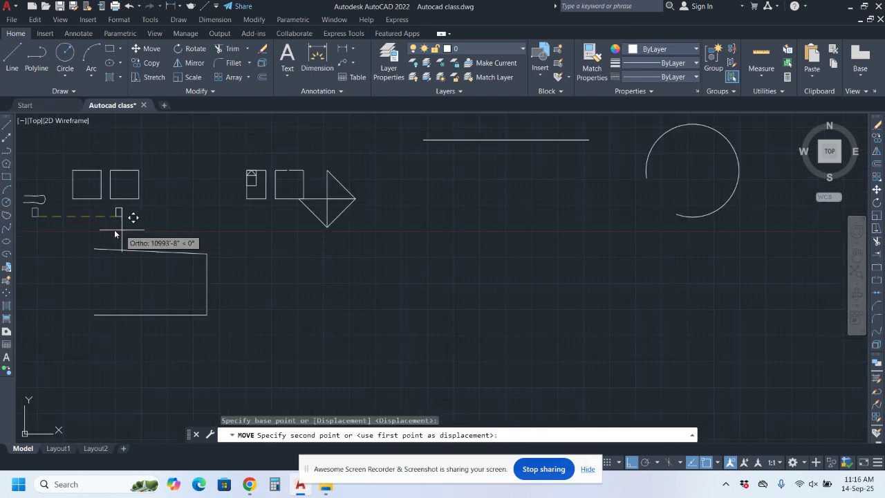
pyautogui.click(513, 222)
pyautogui.scroll(6, 526, 224)
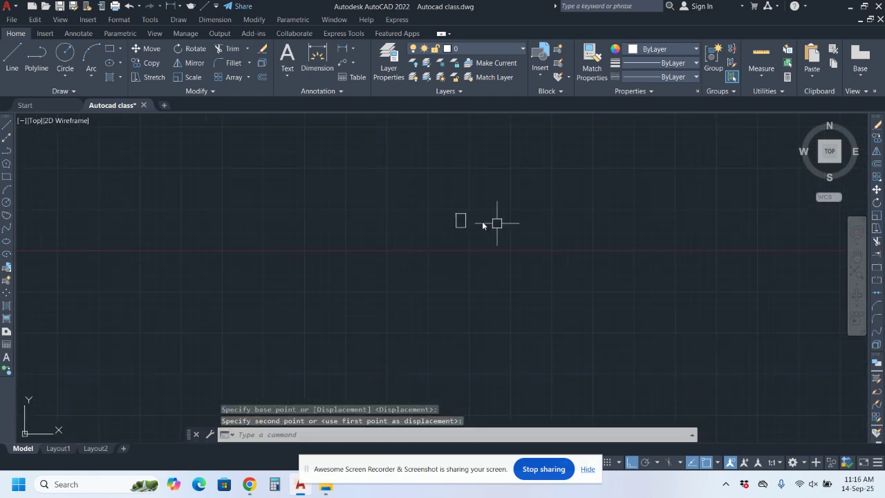
pyautogui.press('Escape')
# - Create an associative rectangular array of the moved rectangle with 4 columns and 3 rows
pyautogui.scroll(4, 482, 222)
pyautogui.moveTo(478, 176); pyautogui.dragTo(374, 270)
pyautogui.click(229, 77)
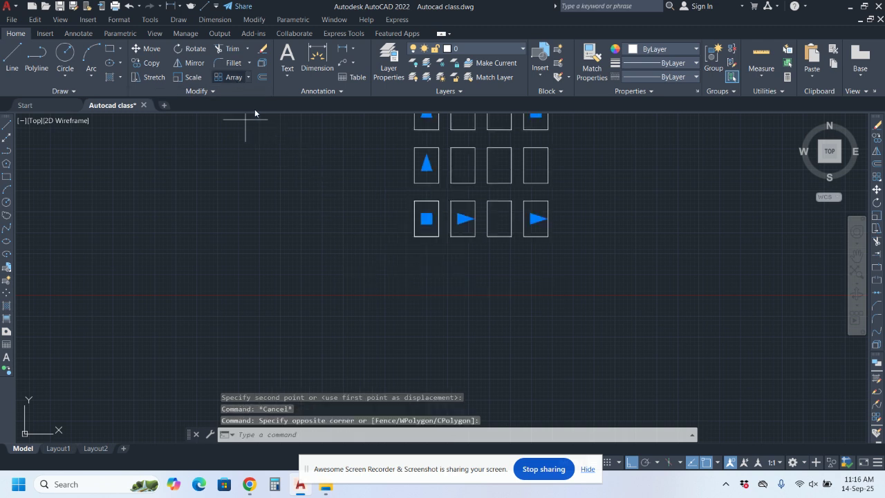
pyautogui.moveTo(544, 233); pyautogui.dragTo(491, 295, button='middle')
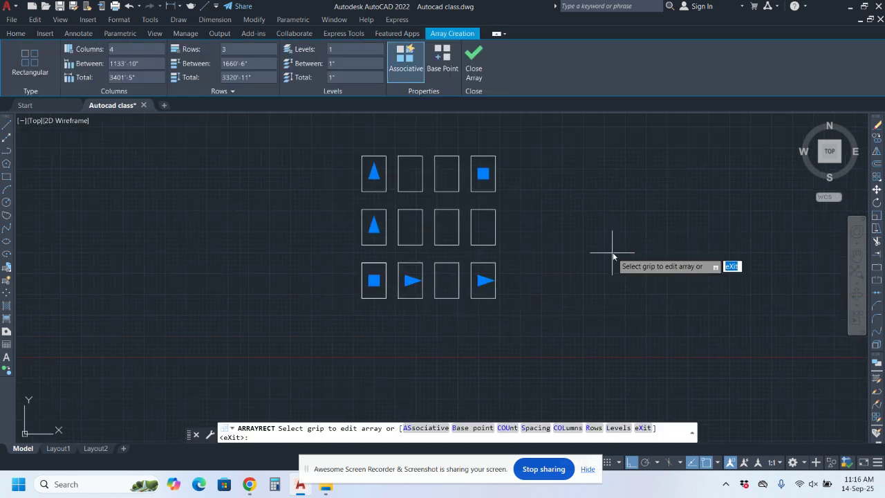
pyautogui.press('Escape')
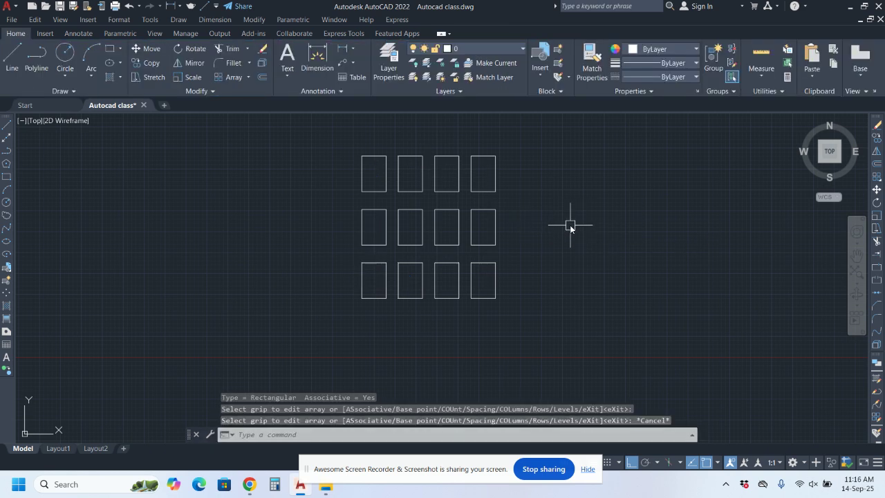
pyautogui.click(457, 211)
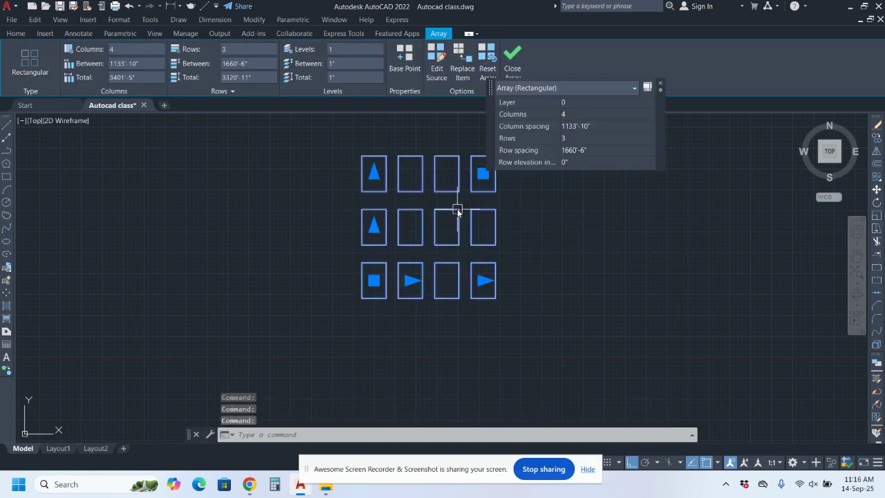
pyautogui.press('Escape')
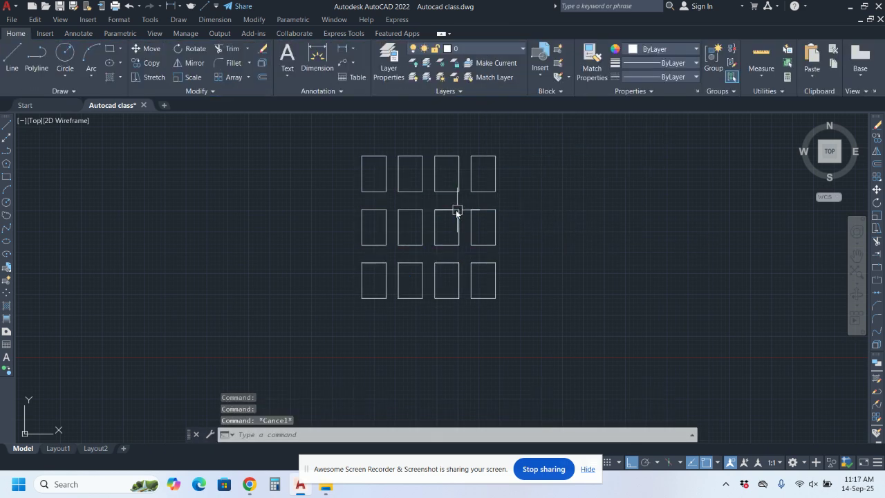
pyautogui.click(213, 92)
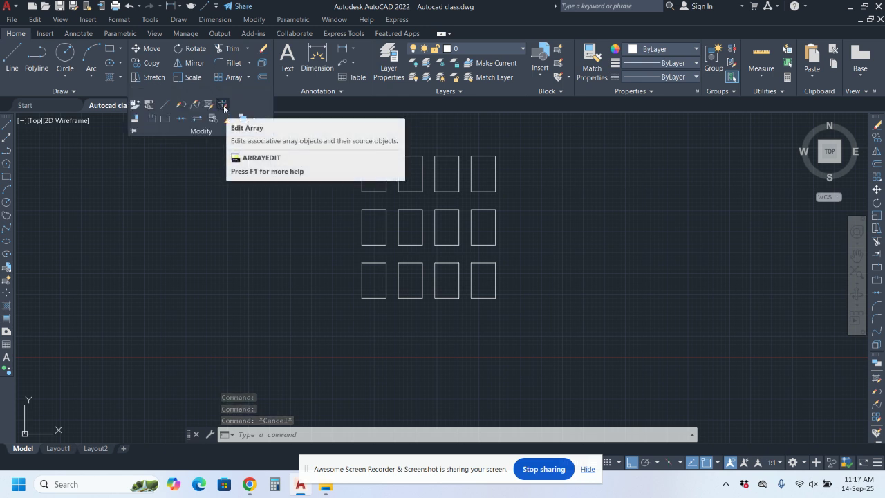
pyautogui.press('Escape')
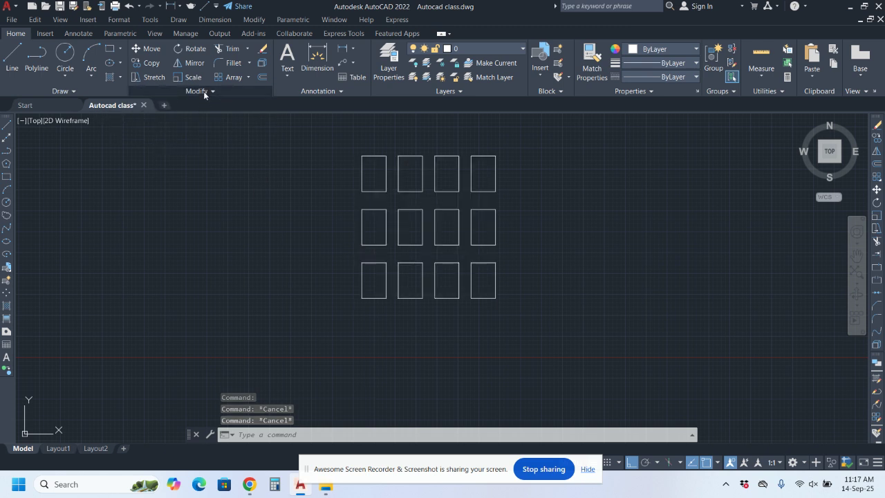
pyautogui.click(203, 91)
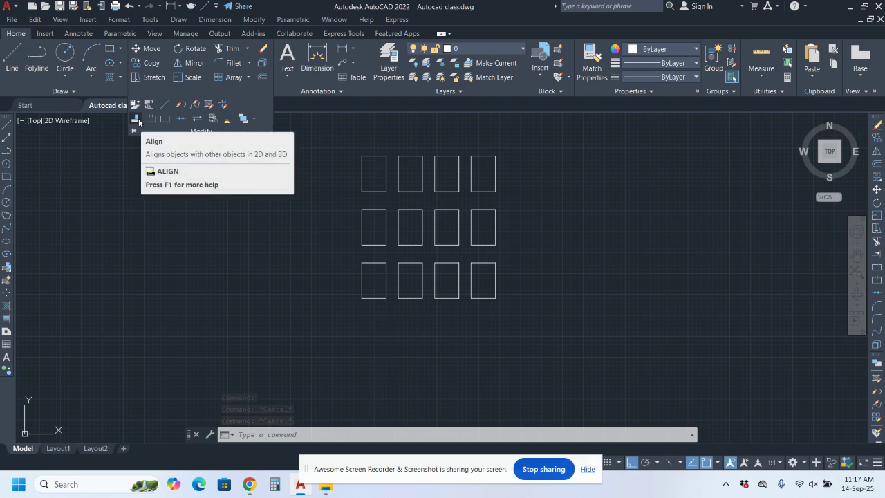
pyautogui.scroll(-5, 353, 197)
pyautogui.press('Escape')
pyautogui.press('Escape')
# - Move the small block with the triangle horizontally out of the tall rectangle into the empty area to its left
pyautogui.moveTo(246, 188)
pyautogui.mouseDown(button='middle')
pyautogui.moveTo(367, 215)
pyautogui.moveTo(460, 222)
pyautogui.mouseUp(button='middle')
pyautogui.scroll(-4, 505, 227)
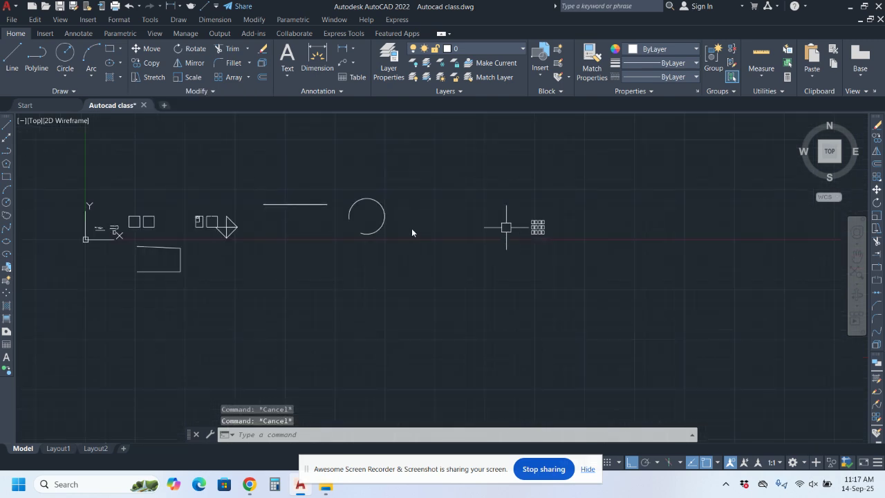
pyautogui.moveTo(314, 227); pyautogui.dragTo(381, 226, button='middle')
pyautogui.scroll(4, 211, 218)
pyautogui.scroll(6, 350, 205)
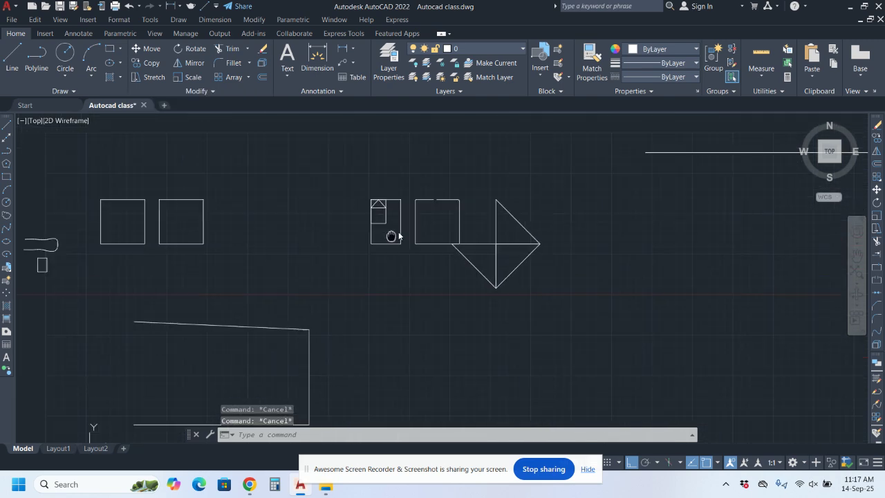
pyautogui.click(410, 210)
pyautogui.click(383, 237)
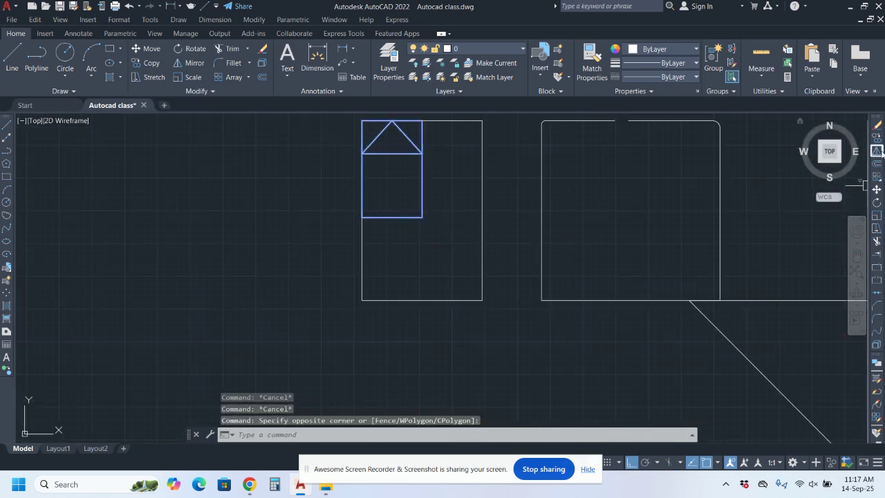
pyautogui.click(877, 189)
pyautogui.click(426, 208)
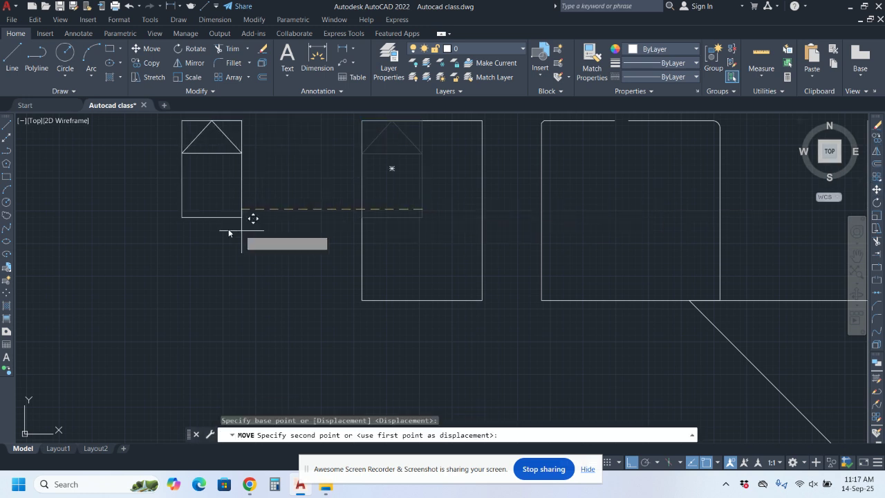
pyautogui.click(229, 215)
pyautogui.moveTo(307, 233); pyautogui.dragTo(349, 268, button='middle')
pyautogui.press('Escape')
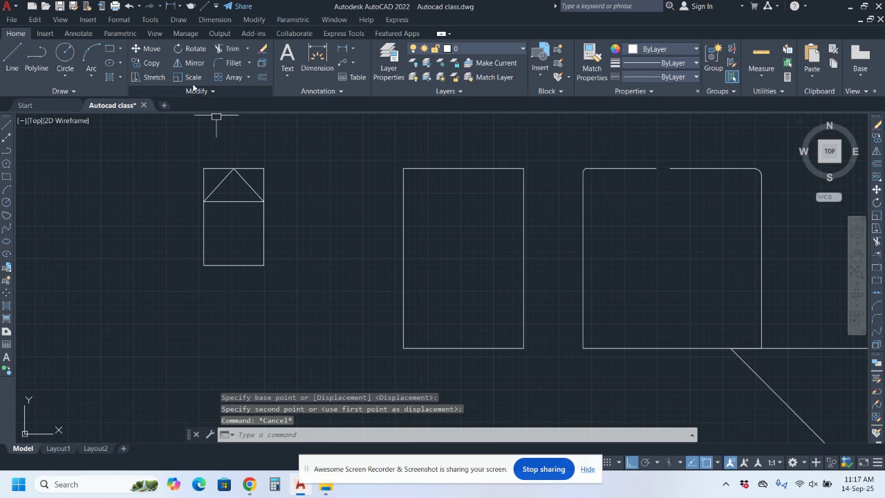
pyautogui.click(215, 91)
pyautogui.press('Escape')
pyautogui.press('Escape')
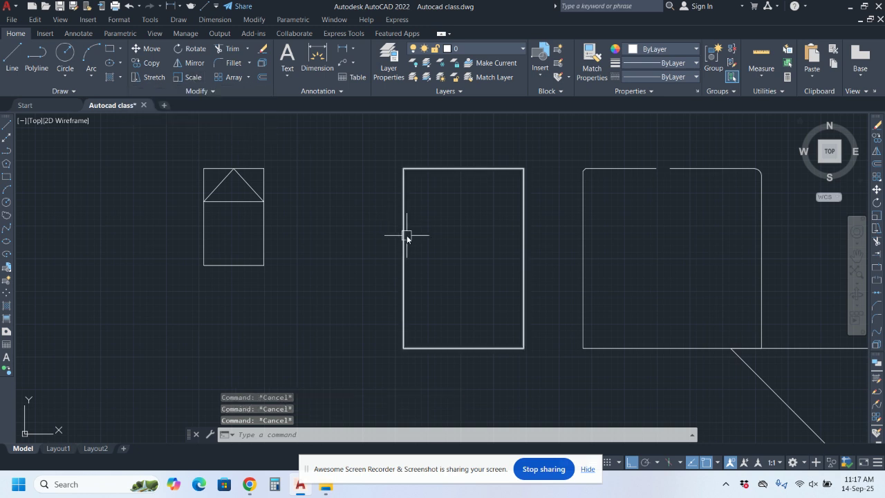
# - Align the block's top edge with the tall rectangle's top edge, from its upper-left corner to a point along the edge, scaling to the alignment points
pyautogui.write('al')
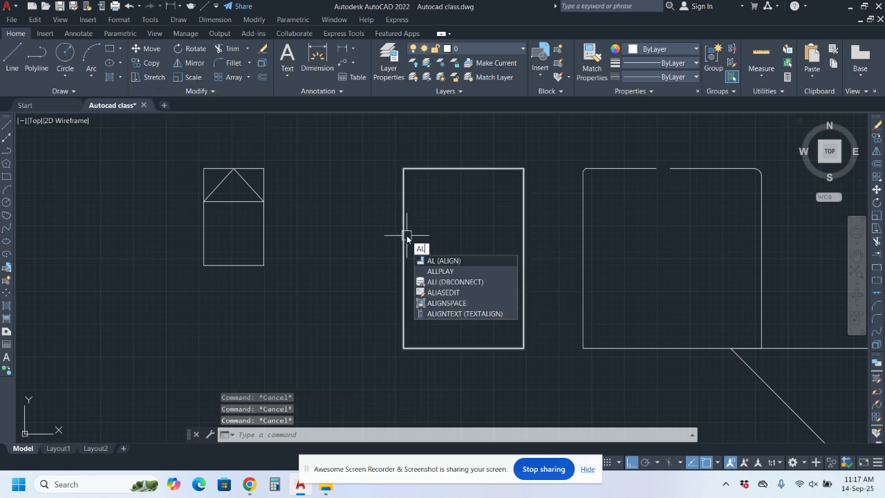
pyautogui.click(443, 261)
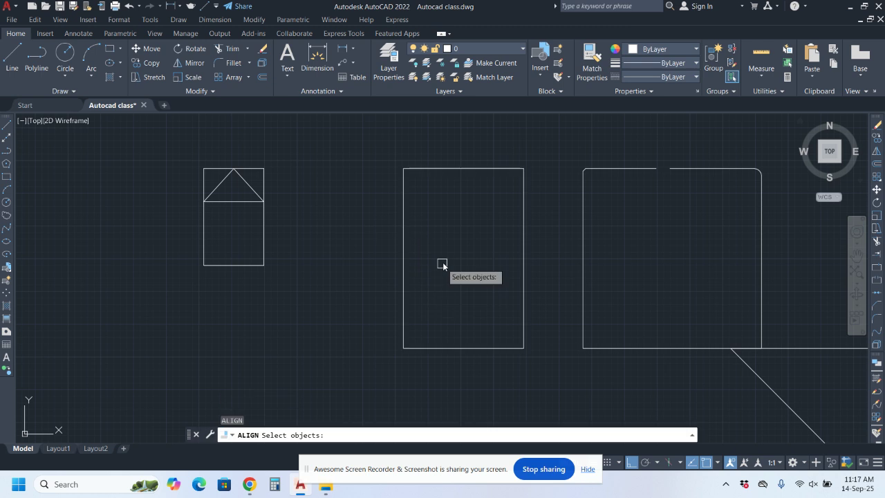
pyautogui.click(245, 184)
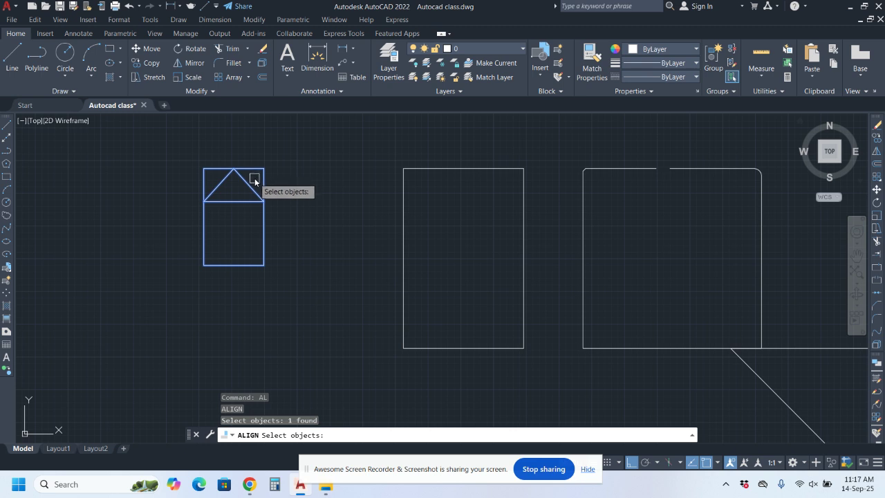
pyautogui.press('Return')
pyautogui.click(203, 168)
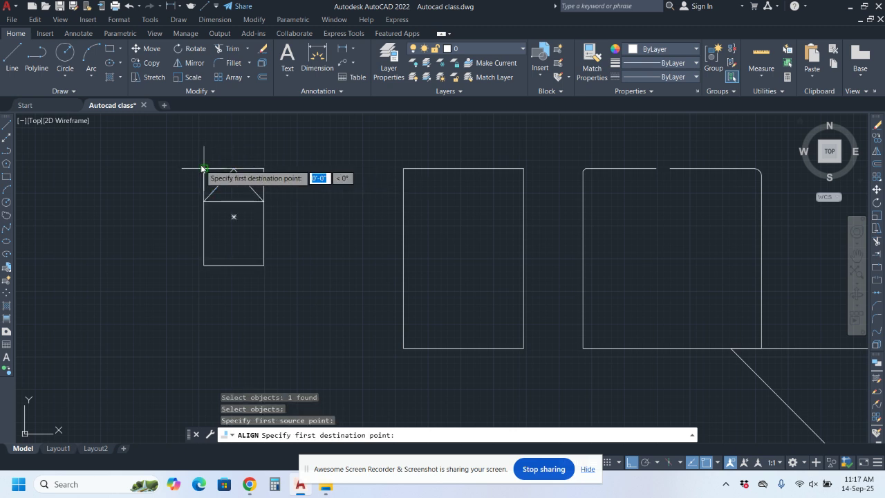
pyautogui.click(404, 169)
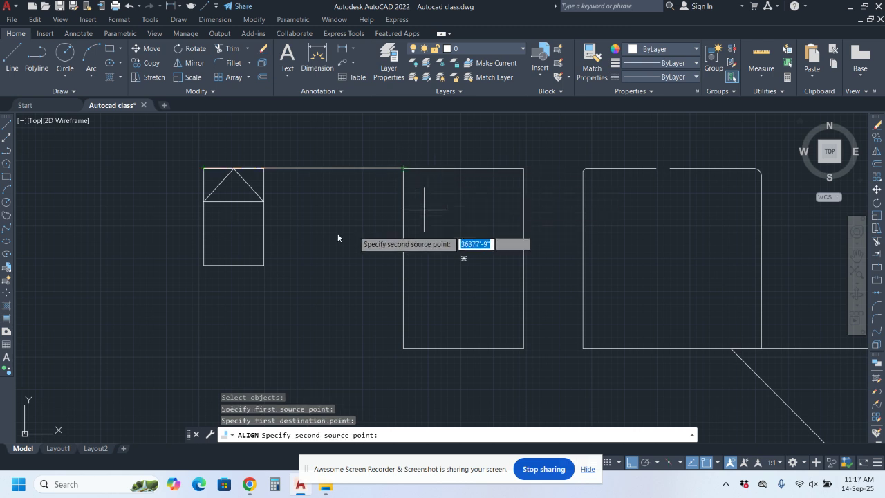
pyautogui.click(264, 168)
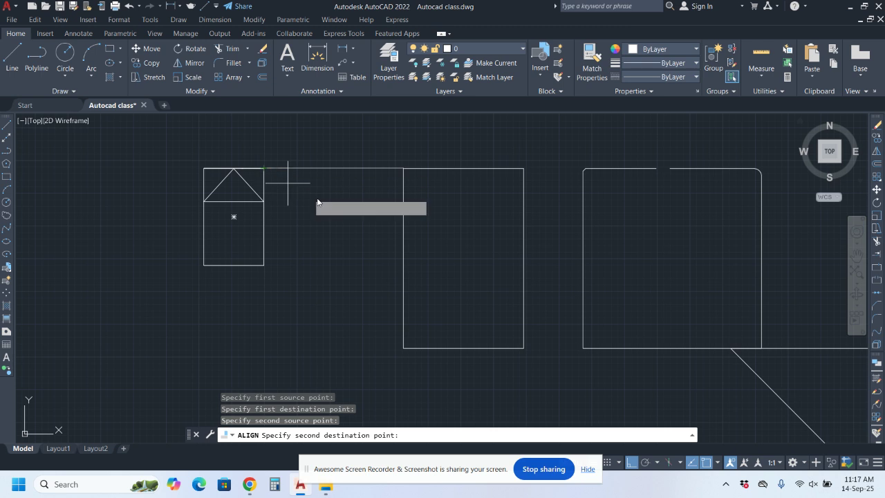
pyautogui.click(476, 169)
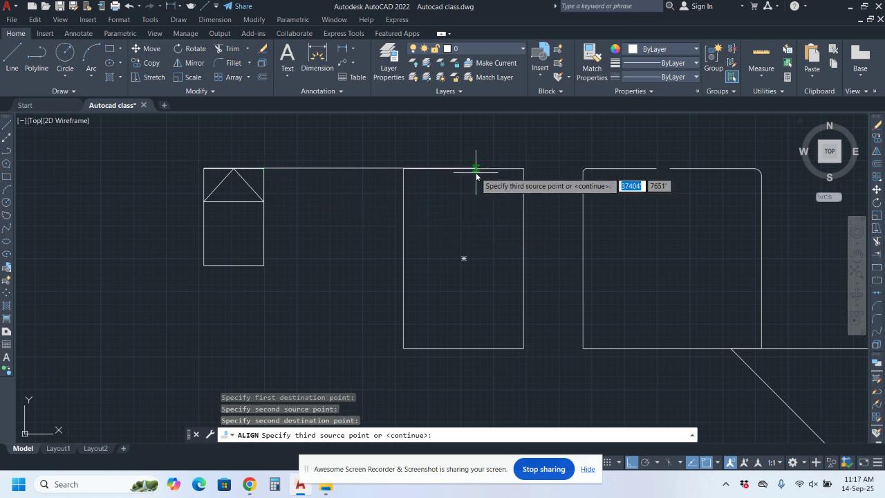
pyautogui.press('Return')
pyautogui.click(499, 203)
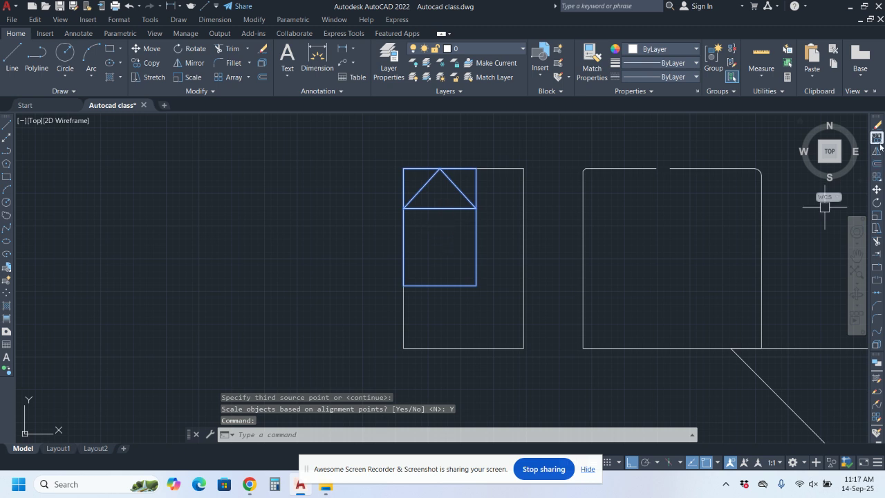
# - Move the scaled block horizontally back out of the tall rectangle into the empty area to its left
pyautogui.click(877, 189)
pyautogui.click(440, 284)
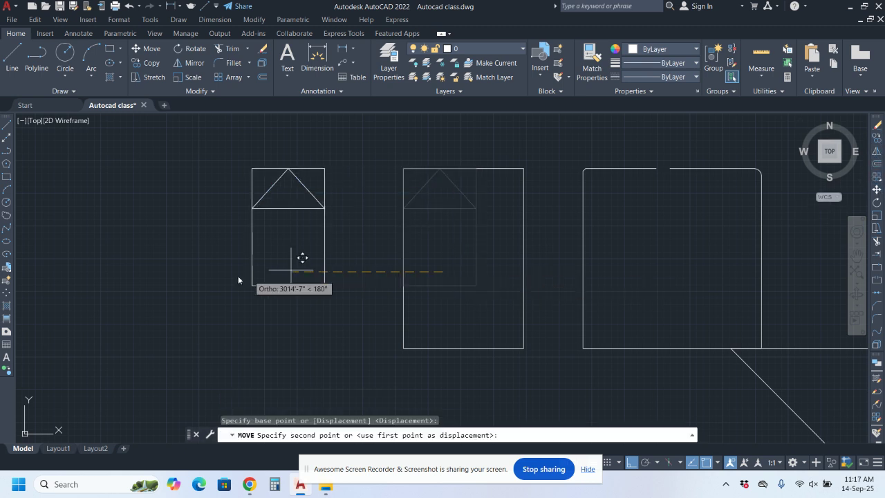
pyautogui.click(214, 285)
# - Rotate the block clockwise about its upper-right corner to a freely tilted angle with Ortho off
pyautogui.click(350, 169)
pyautogui.click(132, 283)
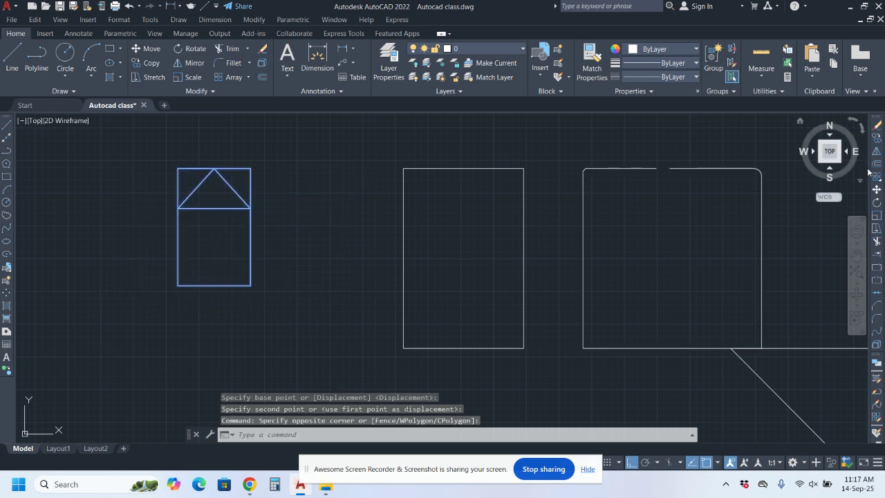
pyautogui.click(877, 202)
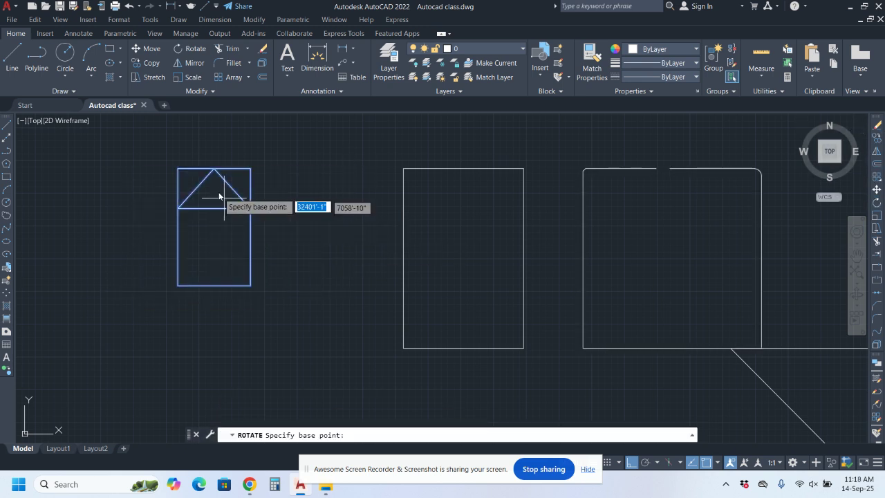
pyautogui.click(251, 168)
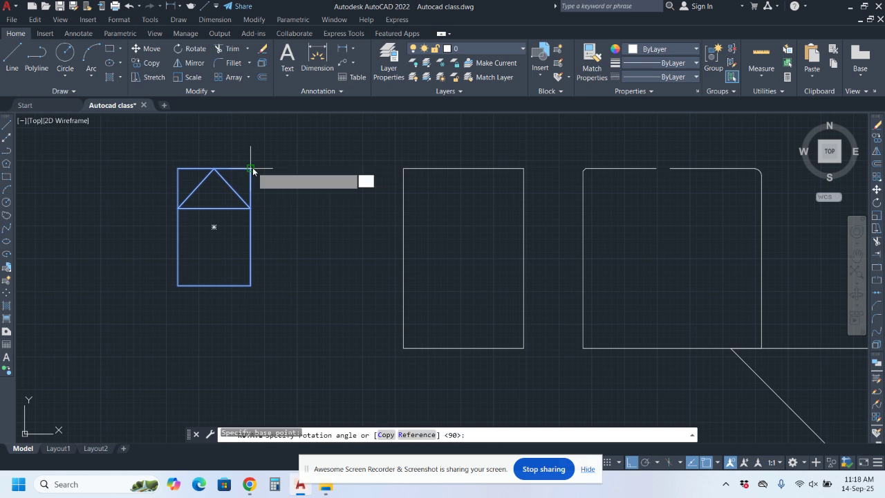
pyautogui.click(630, 463)
pyautogui.click(297, 290)
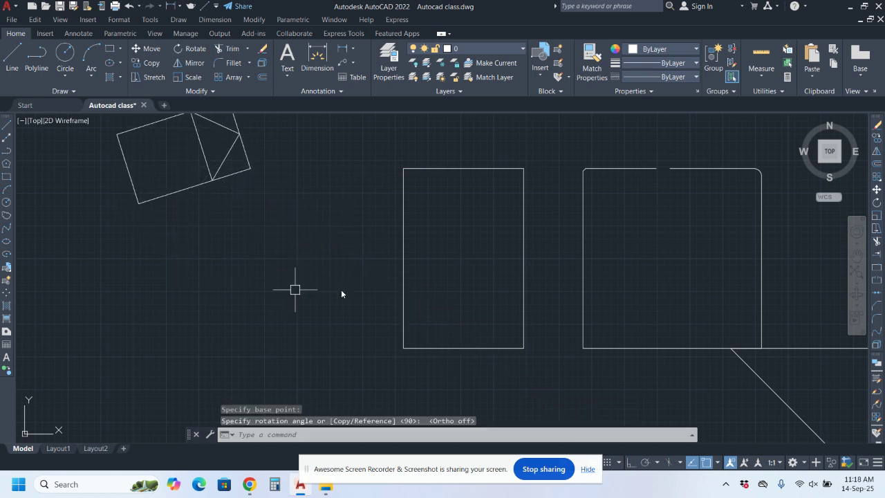
pyautogui.moveTo(237, 229); pyautogui.dragTo(295, 292, button='middle')
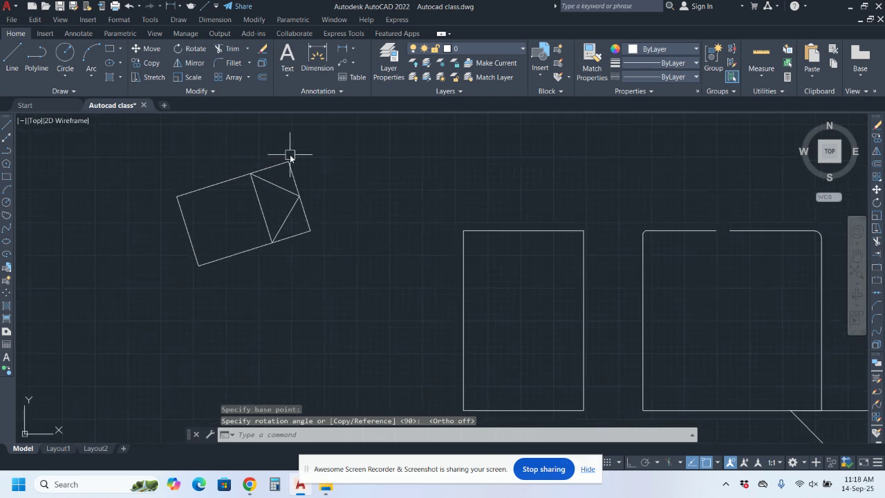
pyautogui.press('Escape')
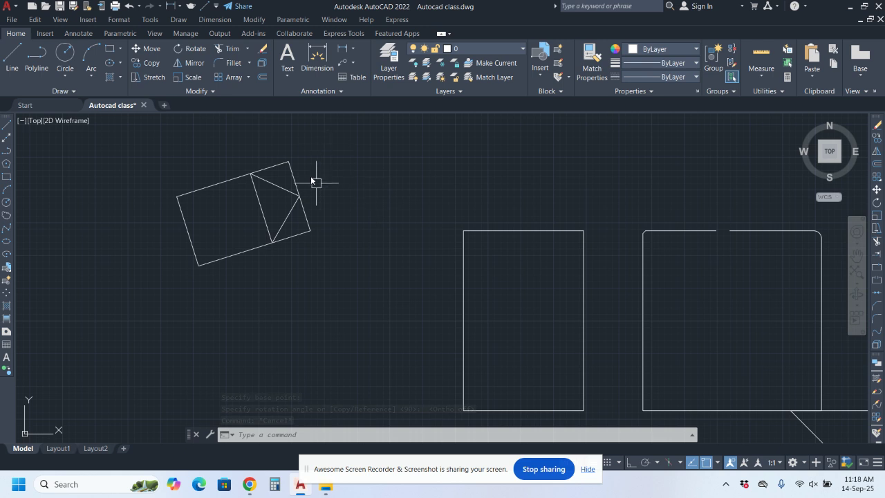
# - Align the tilted block's triangle-side edge with the tall rectangle's right edge, starting at the upper-right corner and scaling to the alignment points
pyautogui.write('ALI')
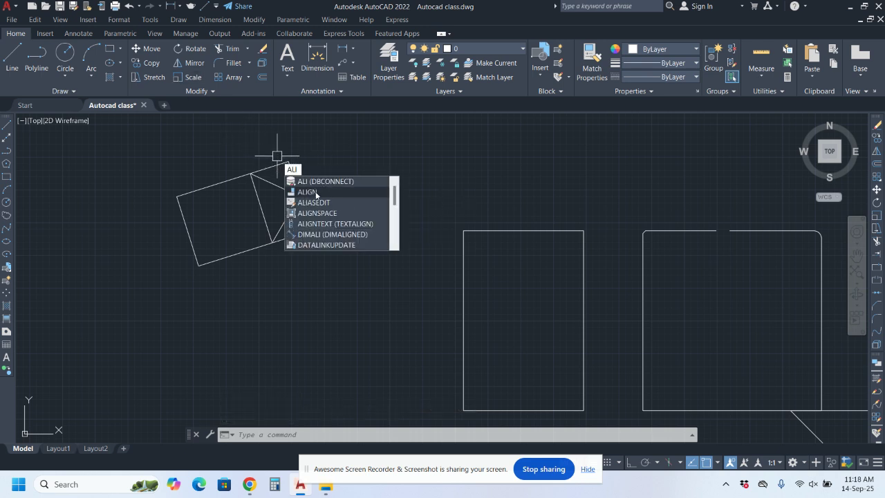
pyautogui.click(315, 191)
pyautogui.click(291, 171)
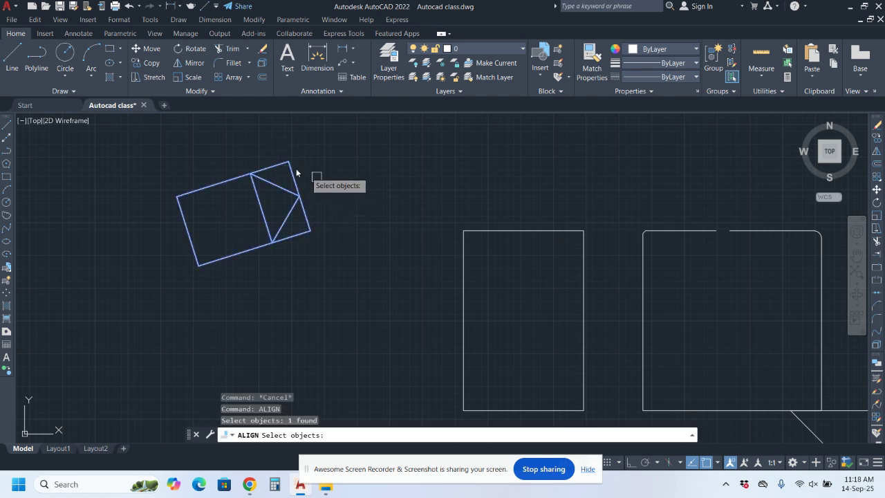
pyautogui.press('Return')
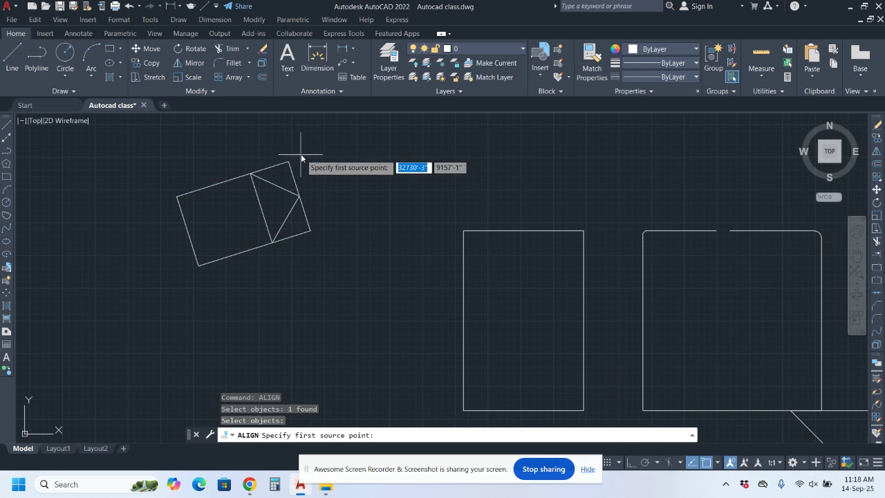
pyautogui.click(289, 162)
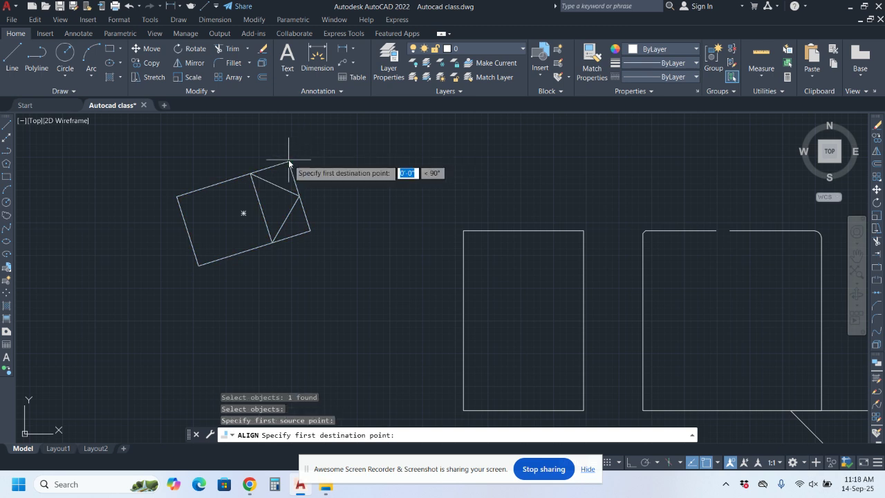
pyautogui.click(584, 233)
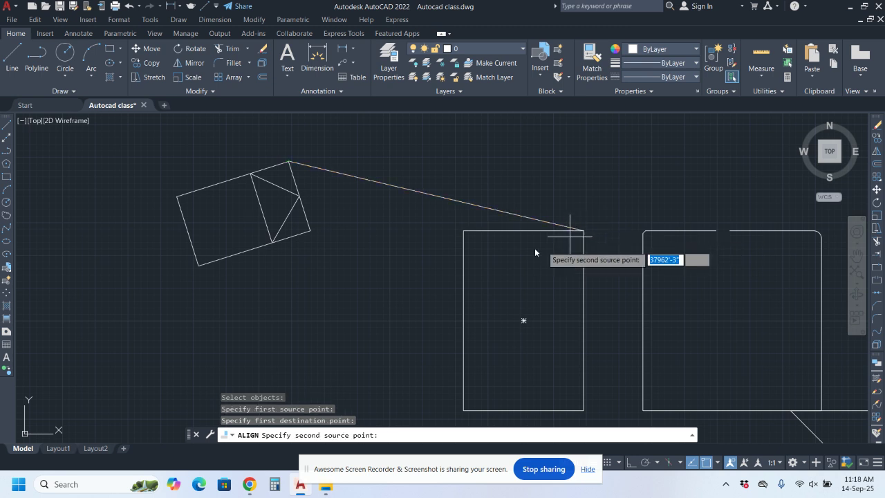
pyautogui.click(313, 239)
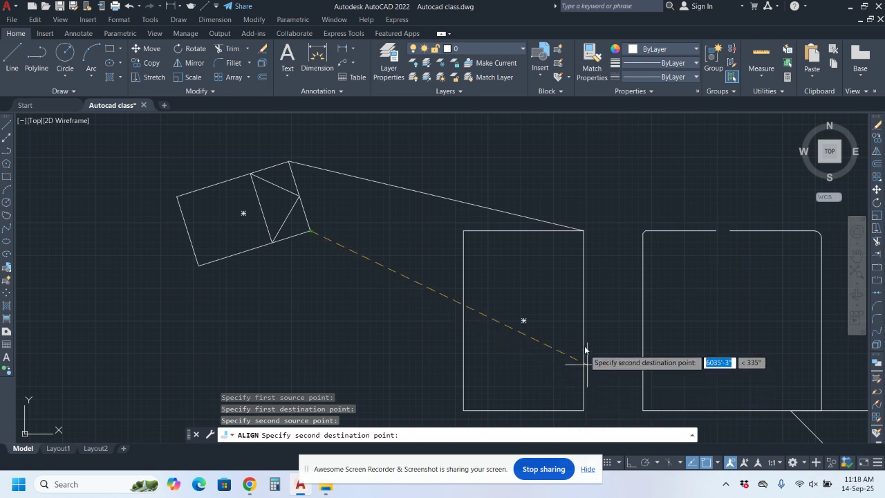
pyautogui.click(585, 302)
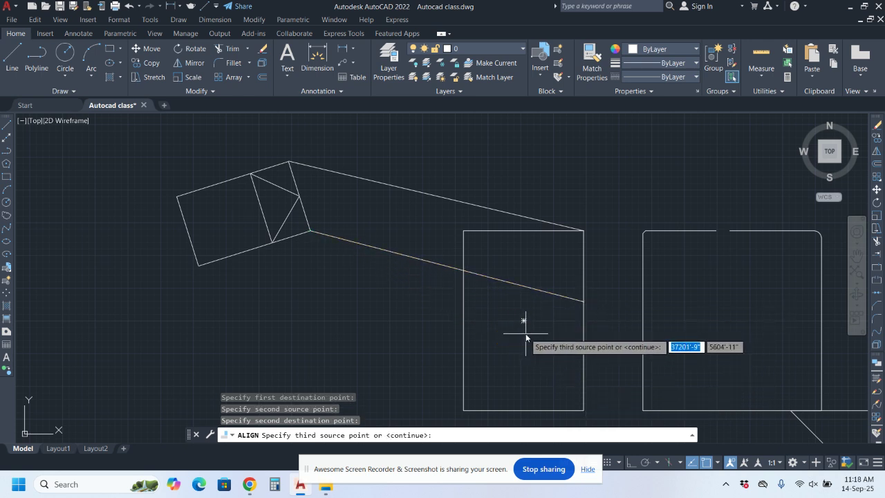
pyautogui.press('Return')
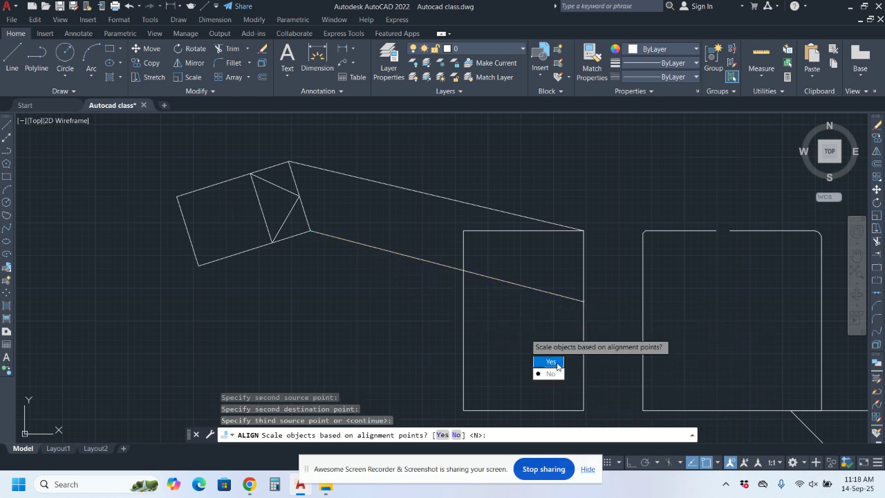
pyautogui.click(551, 361)
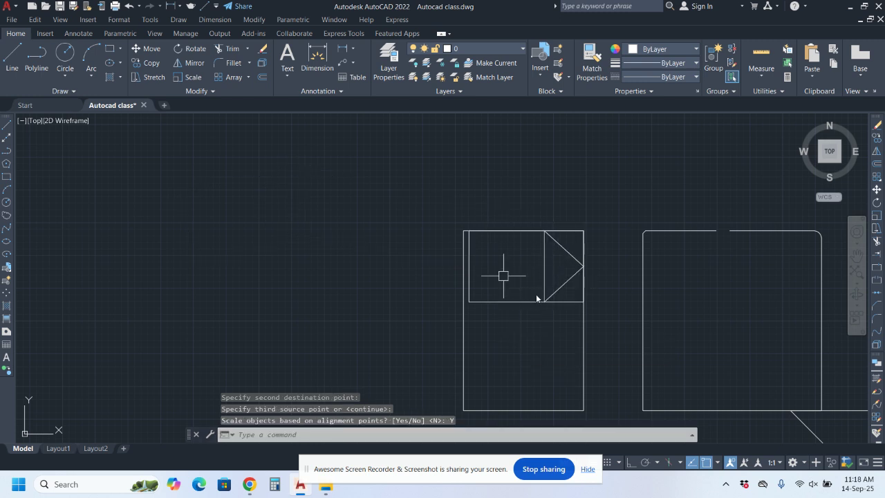
# - Move the tall rectangle off the aligned block into the empty area to the block's left
pyautogui.scroll(4, 543, 291)
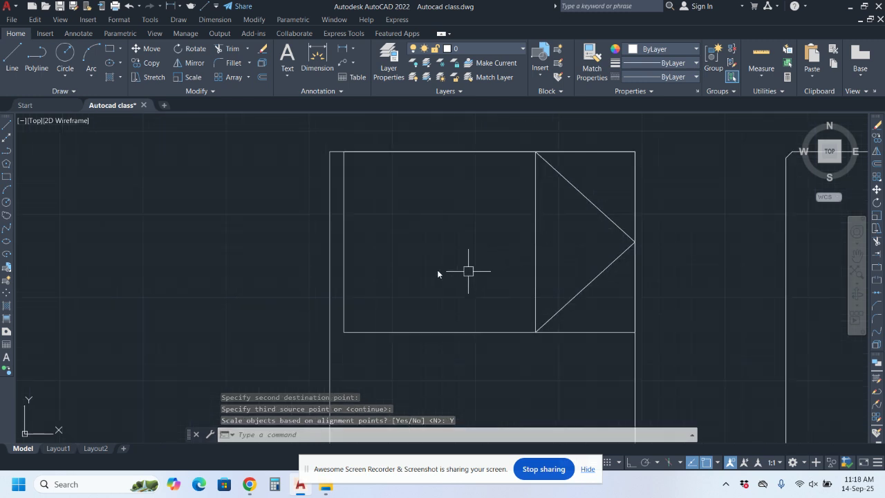
pyautogui.scroll(-4, 388, 259)
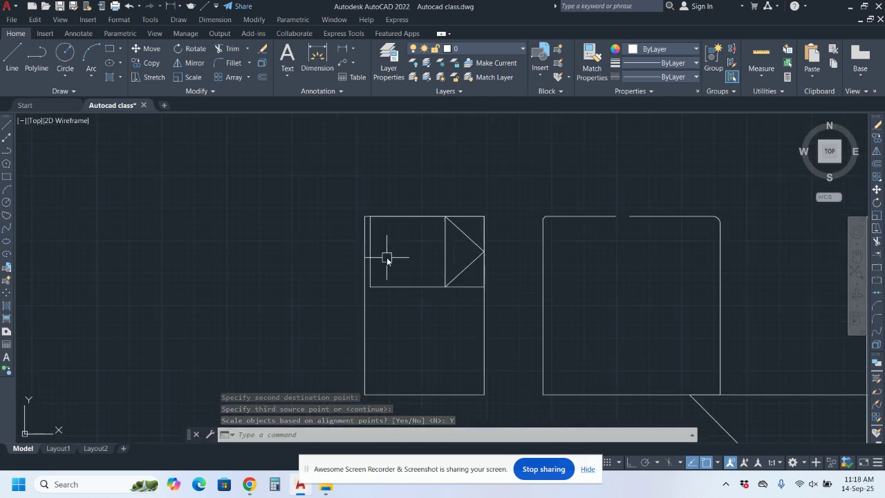
pyautogui.click(212, 90)
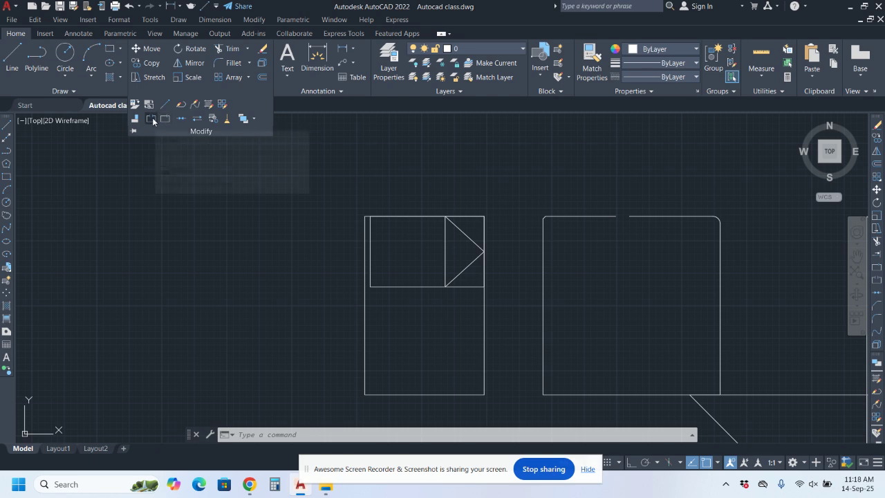
pyautogui.scroll(-4, 274, 202)
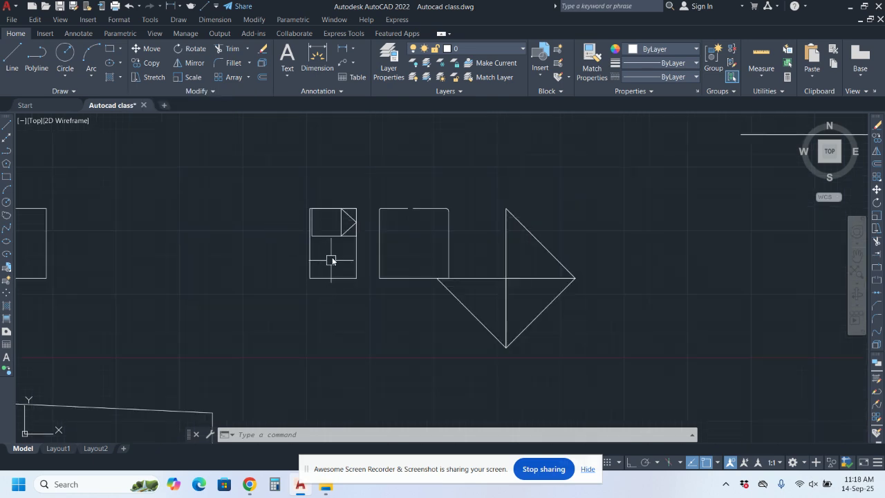
pyautogui.moveTo(332, 260); pyautogui.dragTo(370, 182, button='middle')
pyautogui.scroll(-2, 369, 198)
pyautogui.scroll(4, 370, 192)
pyautogui.click(366, 201)
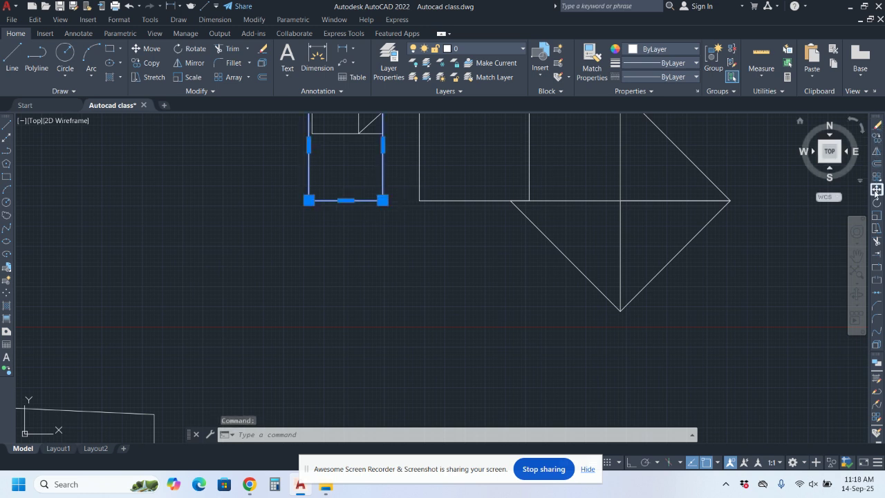
pyautogui.click(877, 189)
pyautogui.click(383, 200)
pyautogui.moveTo(329, 261); pyautogui.dragTo(509, 369, button='middle')
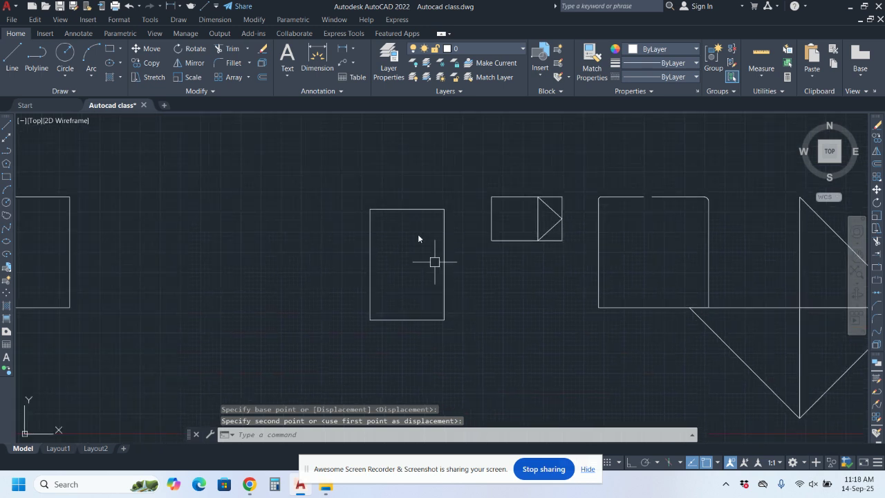
pyautogui.press('Escape')
# - Break the tall rectangle's top edge from near its midpoint to the upper-right corner, and select the remaining polyline to check it
pyautogui.click(207, 92)
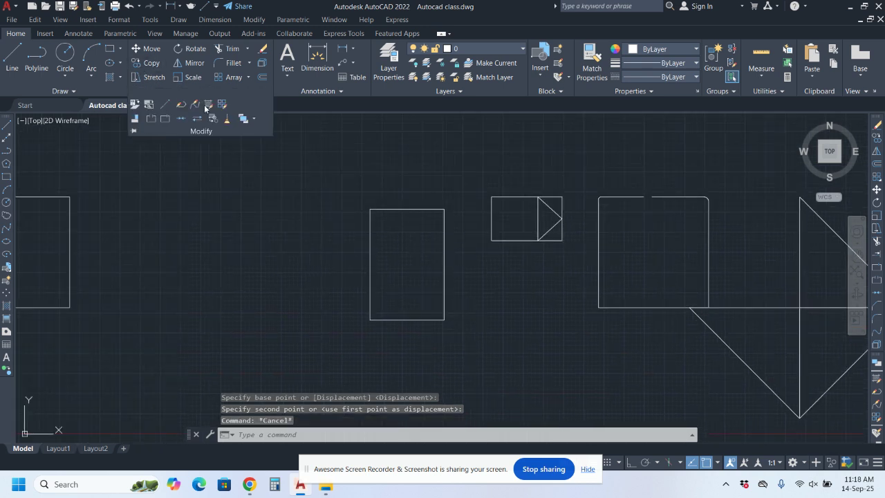
pyautogui.click(151, 120)
pyautogui.click(411, 209)
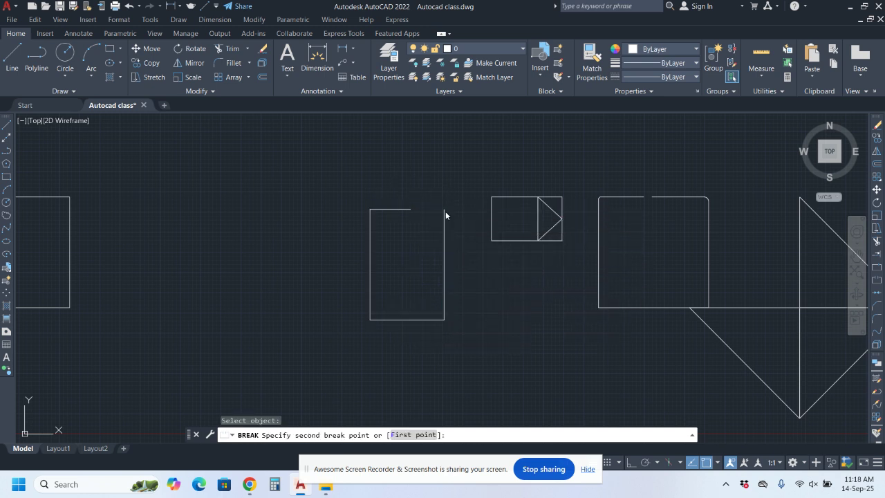
pyautogui.click(444, 210)
pyautogui.press('Escape')
pyautogui.click(448, 242)
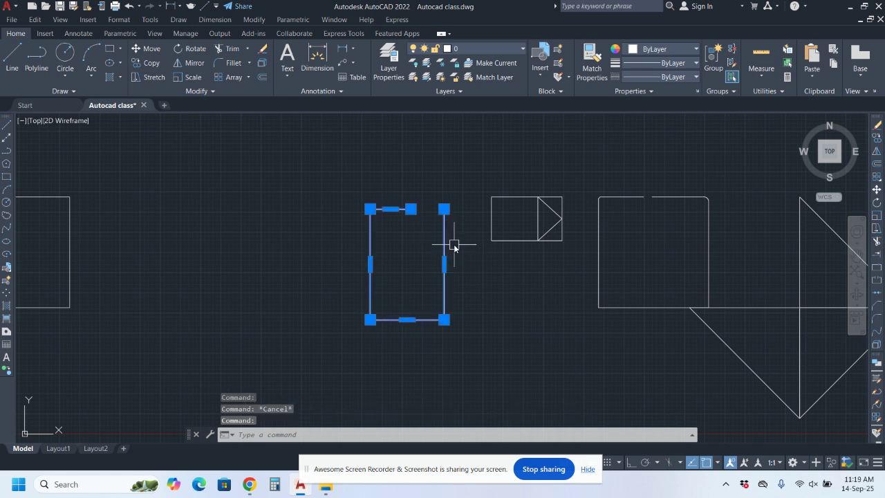
pyautogui.press('Escape')
# - Undo the break on the tall rectangle's top edge
pyautogui.click(205, 91)
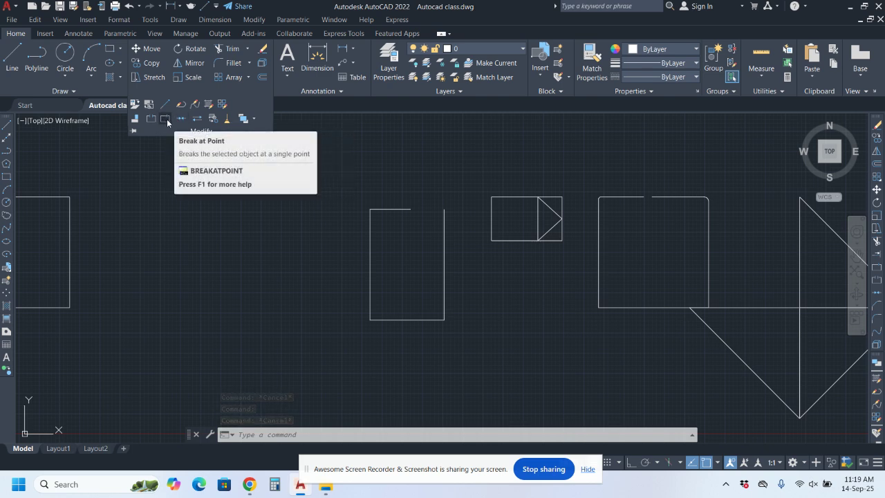
pyautogui.press('Escape')
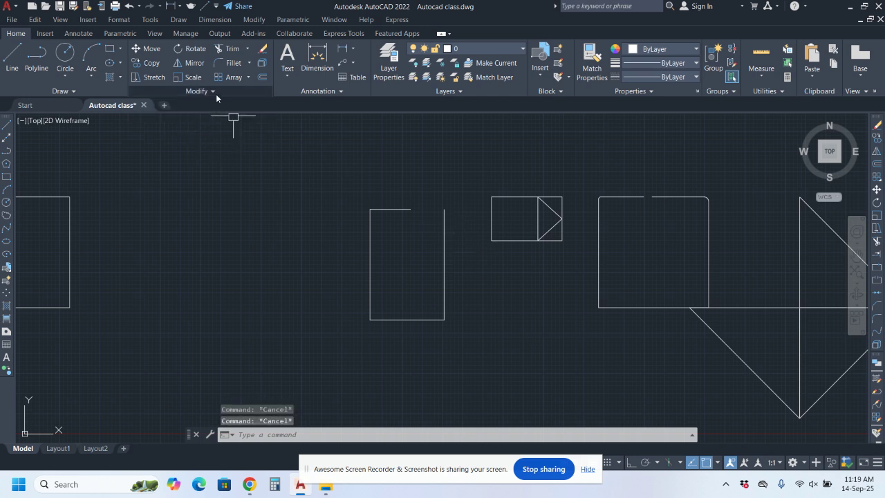
pyautogui.hotkey('ctrl', 'z')
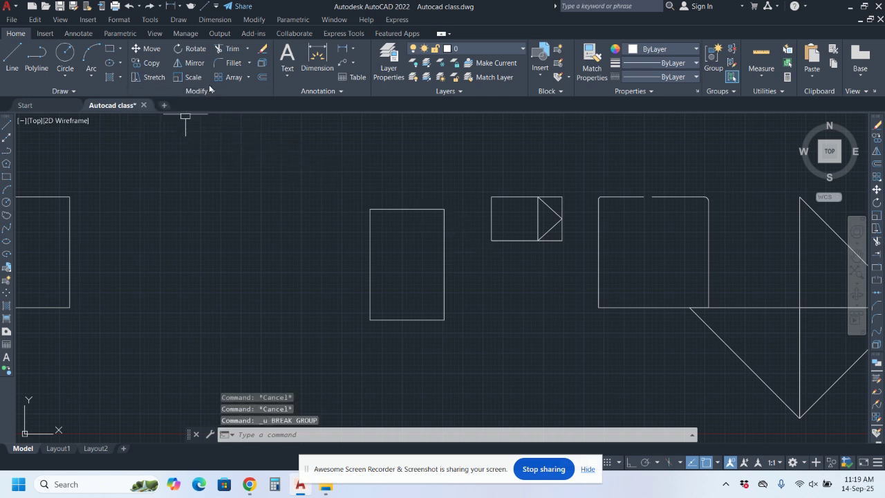
# - Split the tall rectangle with Break at Point on its top edge, select a resulting piece to check it, and undo the split
pyautogui.click(207, 91)
pyautogui.click(166, 118)
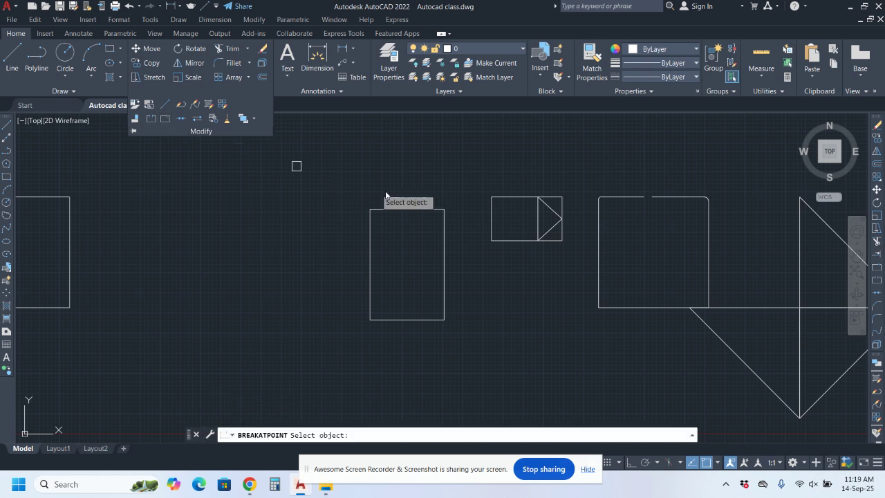
pyautogui.click(406, 209)
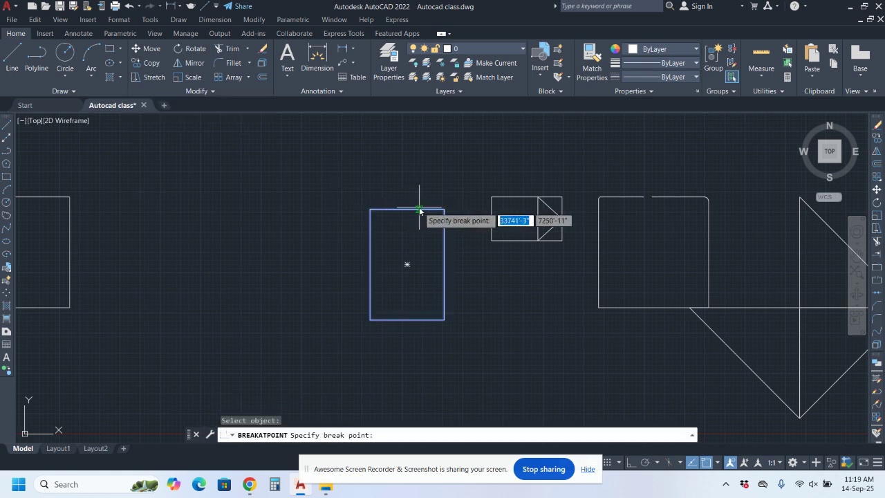
pyautogui.click(392, 210)
pyautogui.click(370, 217)
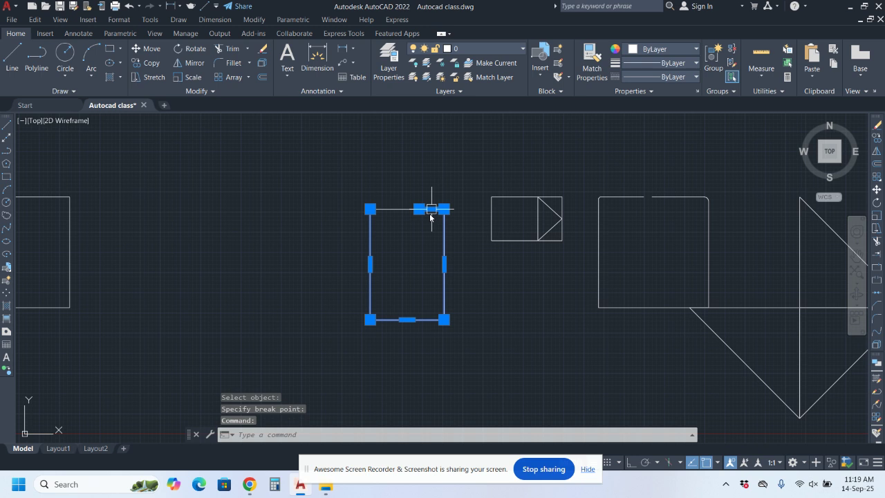
pyautogui.press('Escape')
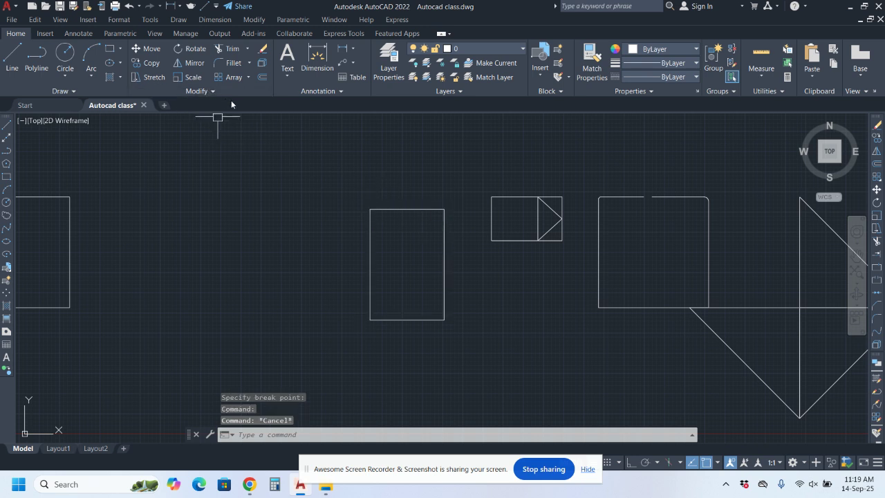
pyautogui.hotkey('ctrl', 'z')
# - Split the tall rectangle with Break at Point at its top edge's midpoint and select the larger piece to check it
pyautogui.click(422, 210)
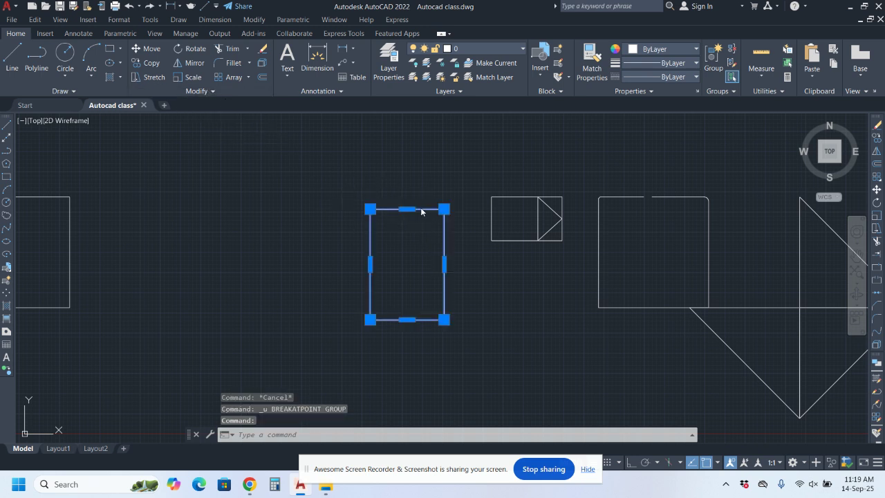
pyautogui.click(209, 91)
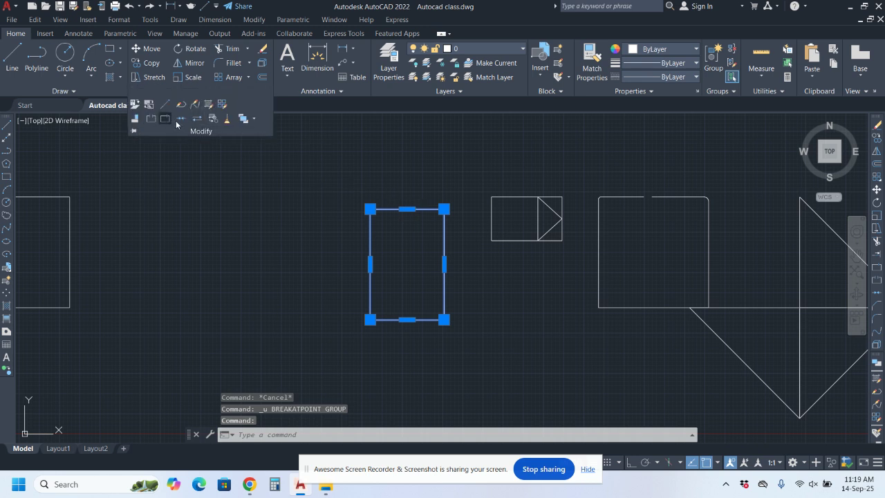
pyautogui.click(177, 120)
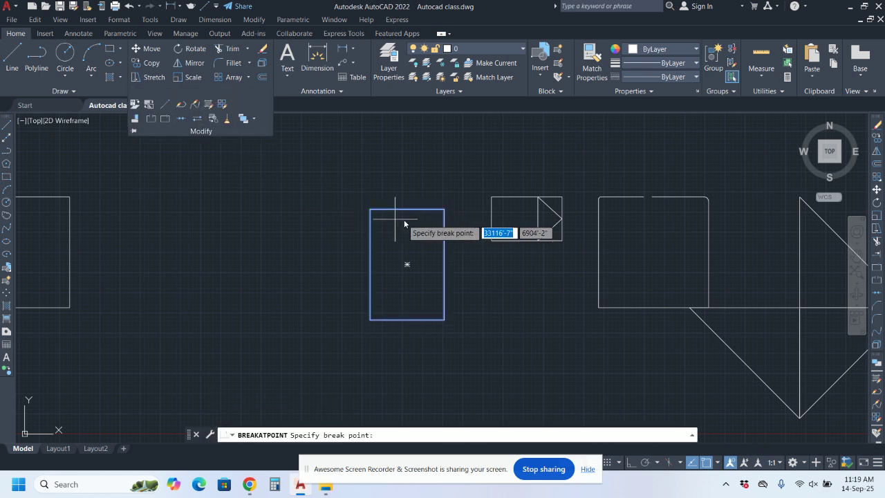
pyautogui.click(443, 223)
pyautogui.click(444, 264)
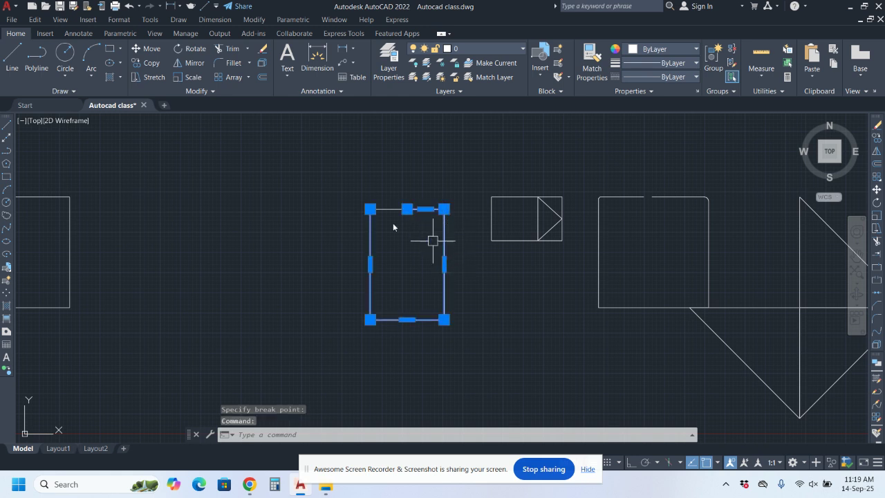
pyautogui.scroll(2, 398, 215)
pyautogui.press('Escape')
# - Erase one piece of the split rectangle at its top edge, and undo the erase
pyautogui.click(398, 205)
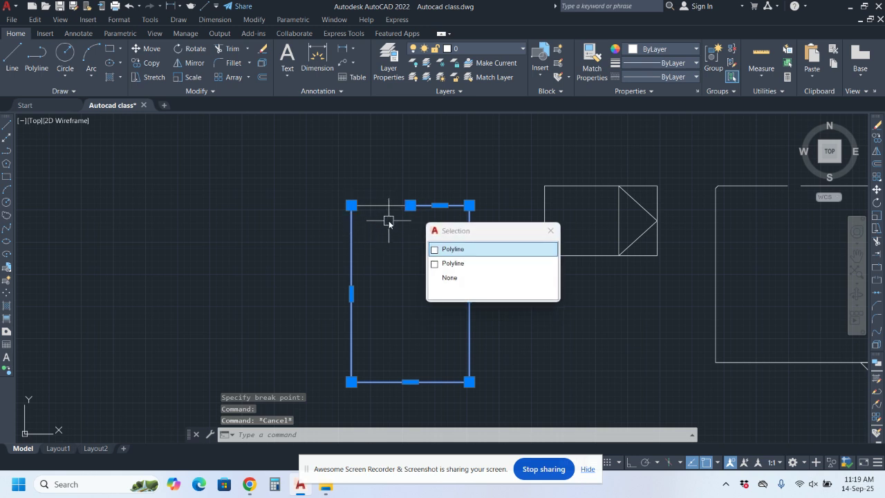
pyautogui.press('Delete')
pyautogui.hotkey('ctrl', 'z')
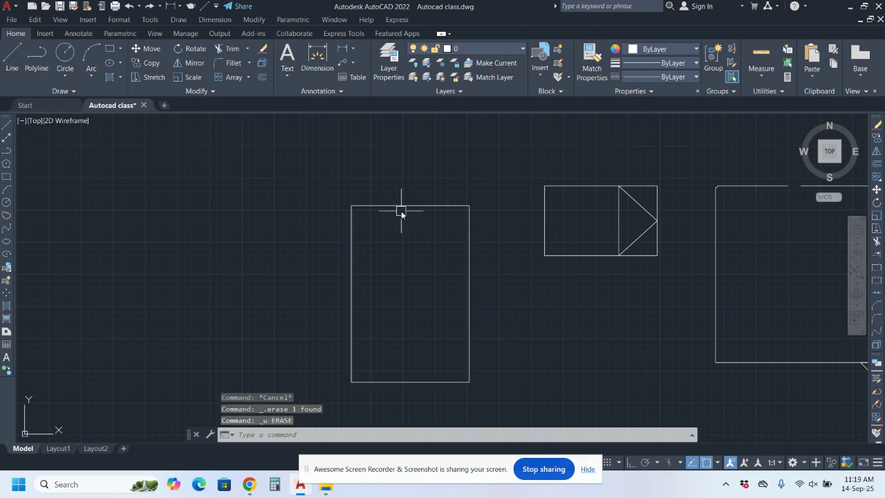
# - Select the top edge's left half to check it, undo the Break at Point split, and select the restored rectangle
pyautogui.click(398, 206)
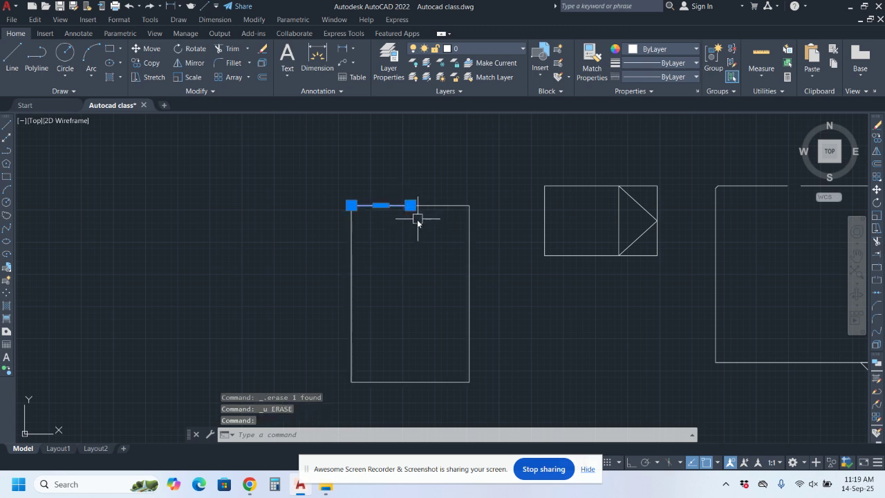
pyautogui.hotkey('ctrl', 'z')
pyautogui.hotkey('ctrl', 'z')
pyautogui.click(415, 212)
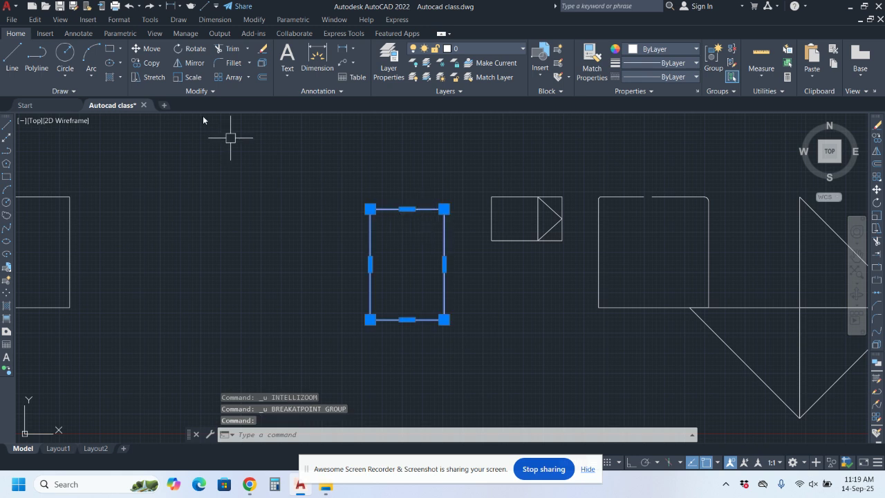
# - Break the tall rectangle around its upper-right corner, from the top edge to a point on the right edge, and undo the break
pyautogui.click(210, 91)
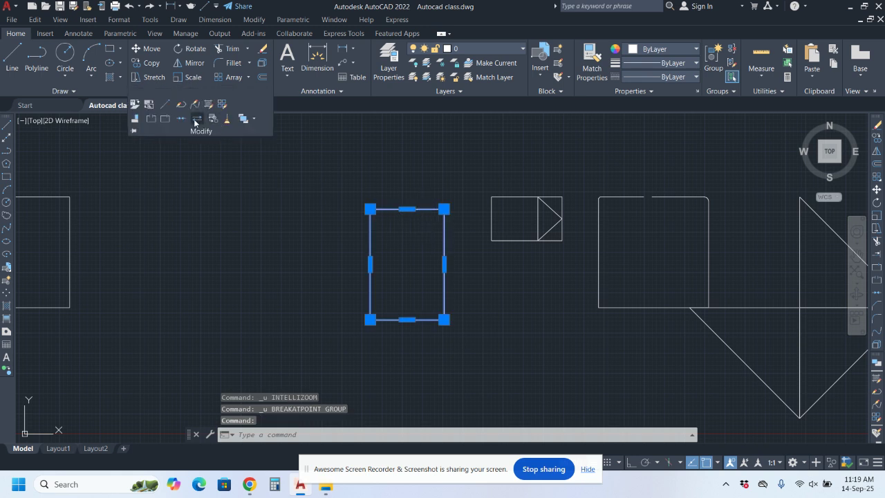
pyautogui.click(159, 118)
pyautogui.click(405, 209)
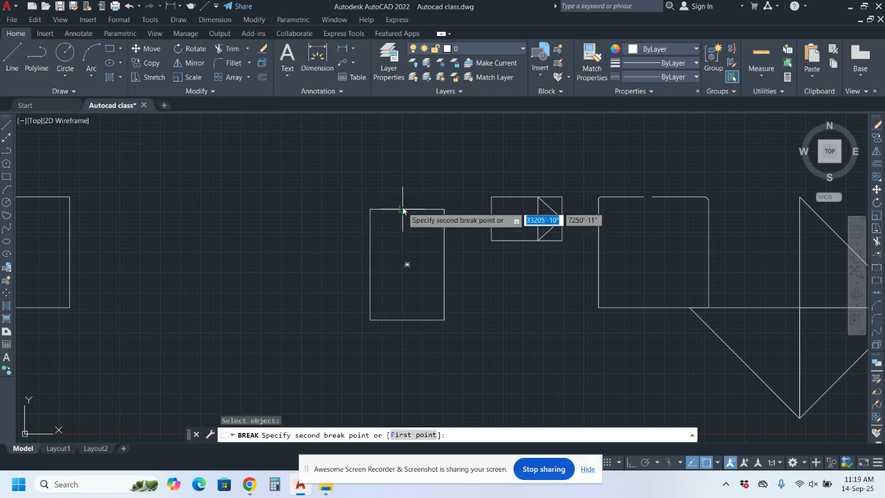
pyautogui.click(432, 223)
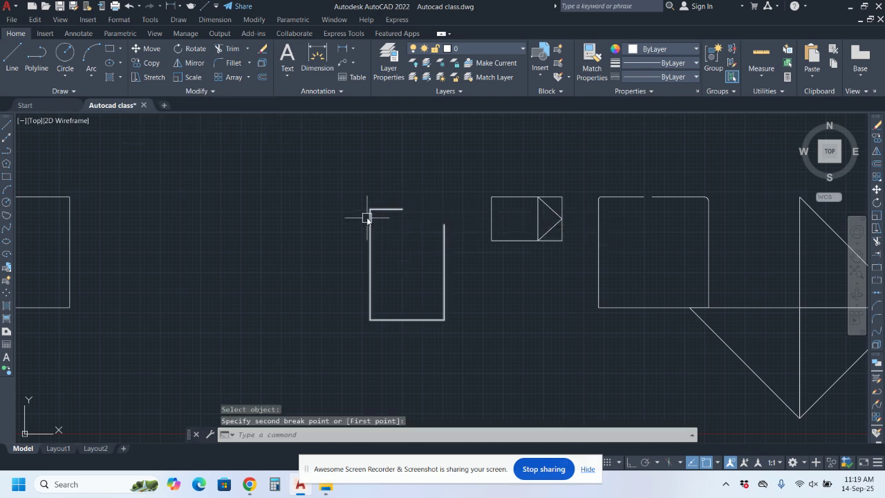
pyautogui.hotkey('ctrl', 'z')
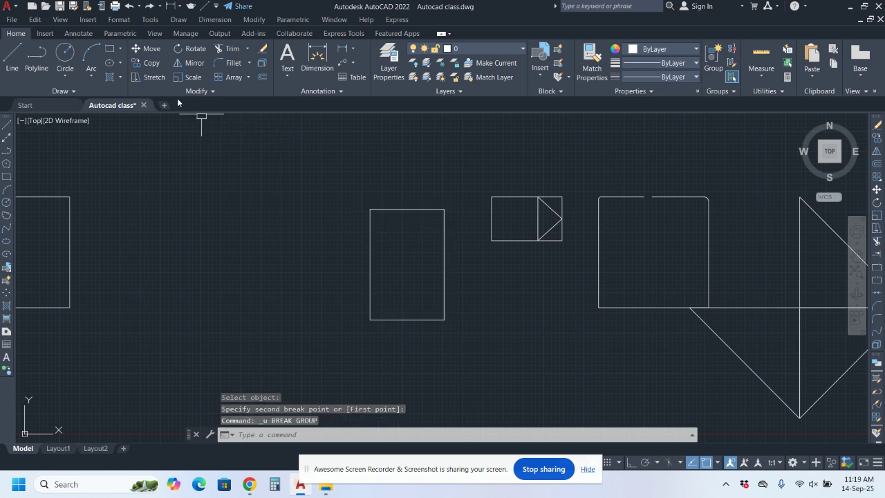
# - Break the tall rectangle's left edge between two points near its middle to open a short gap
pyautogui.click(197, 91)
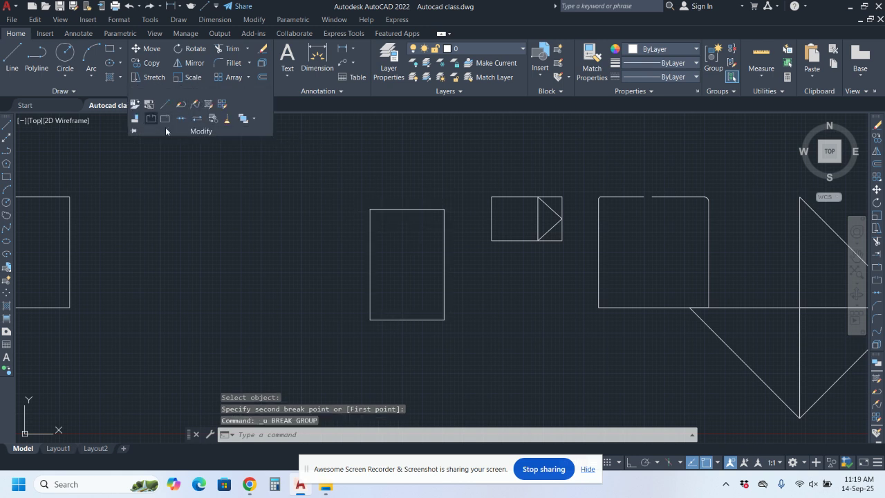
pyautogui.click(165, 118)
pyautogui.click(370, 250)
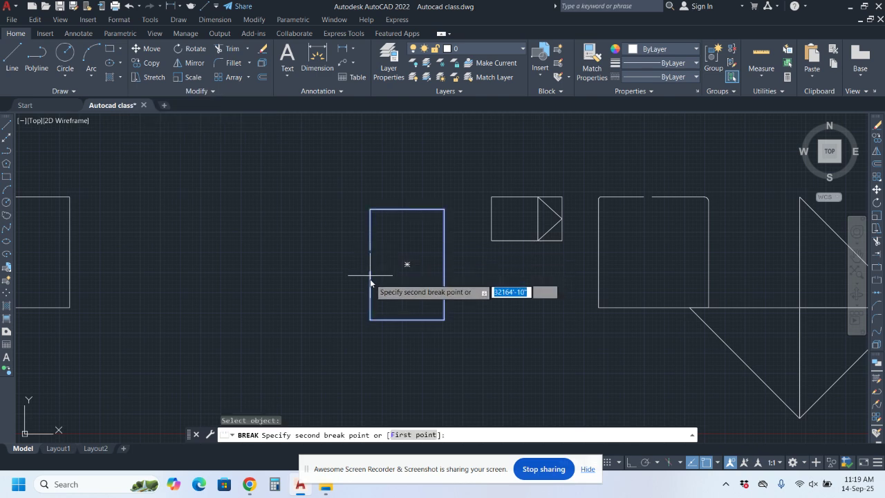
pyautogui.click(370, 280)
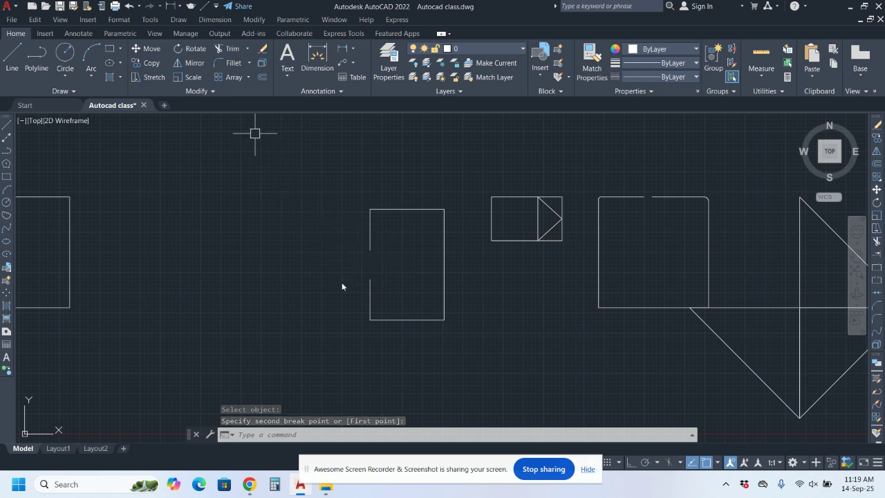
# - Try to close the gap in the tall rectangle's left edge with Join, using the open polyline as the source object
pyautogui.click(213, 92)
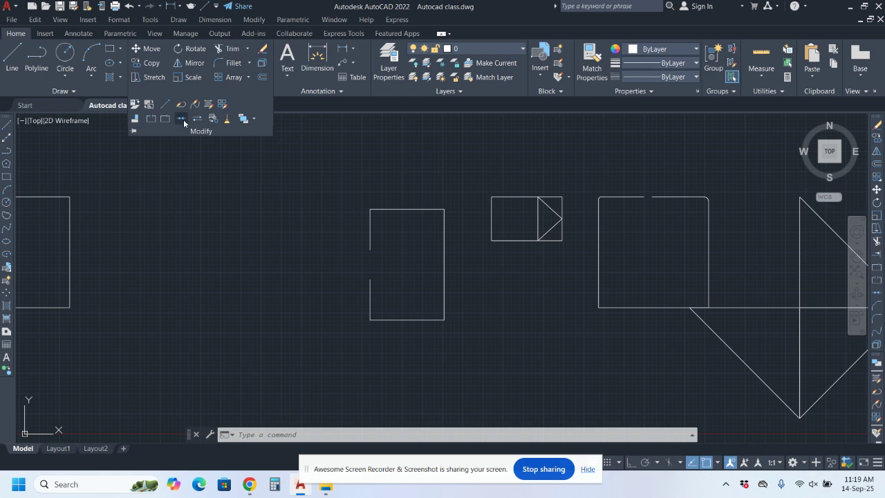
pyautogui.click(184, 122)
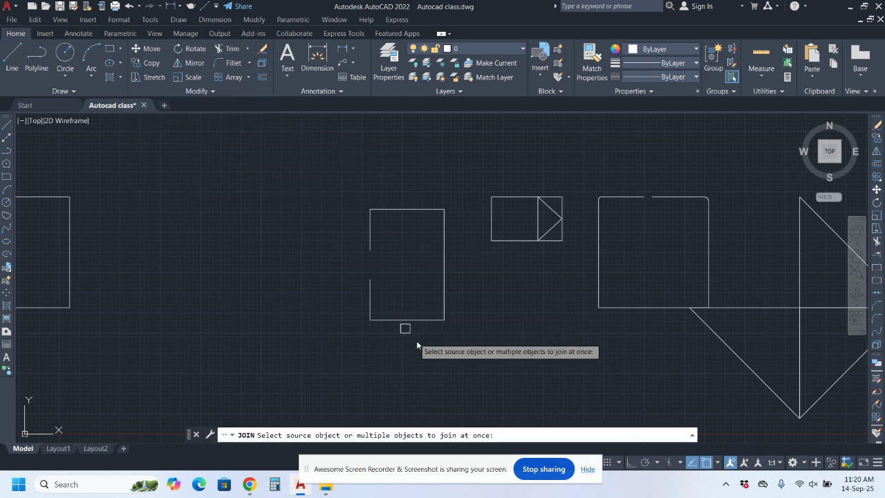
pyautogui.click(371, 242)
pyautogui.press('Return')
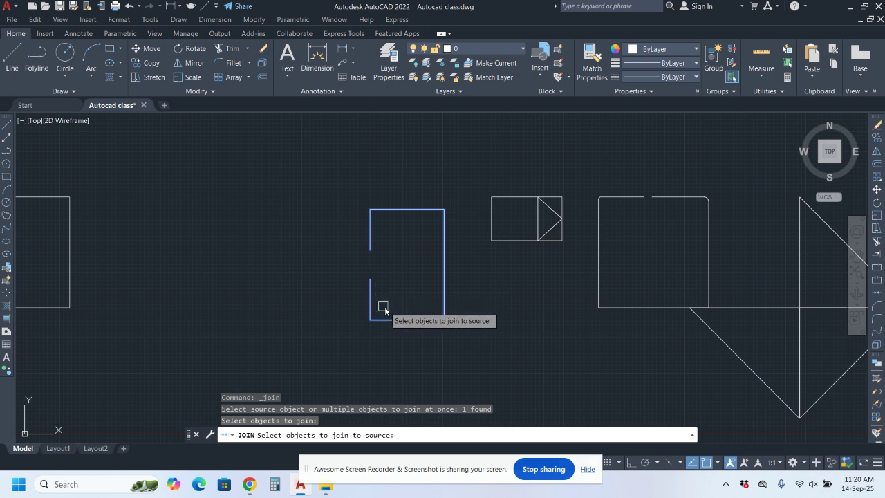
pyautogui.press('Return')
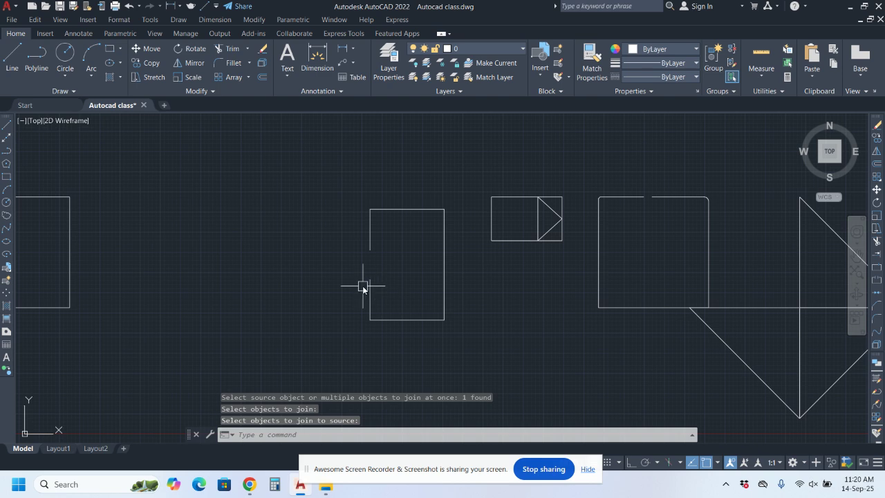
# - Draw two end-to-end horizontal line segments above the tall open rectangle
pyautogui.click(370, 290)
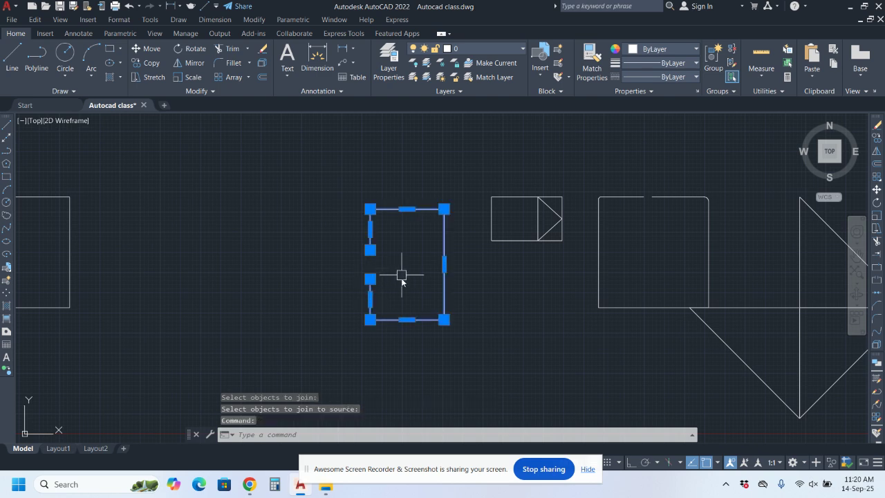
pyautogui.press('Escape')
pyautogui.write('l')
pyautogui.press('Return')
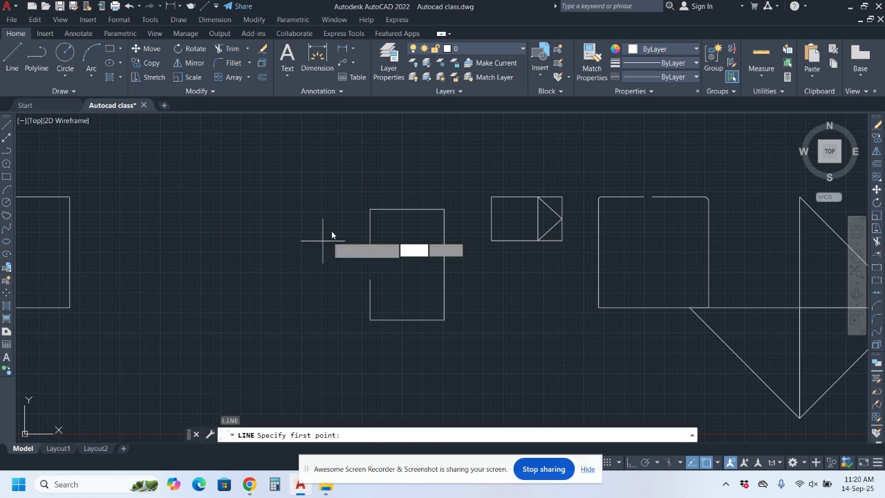
pyautogui.click(257, 139)
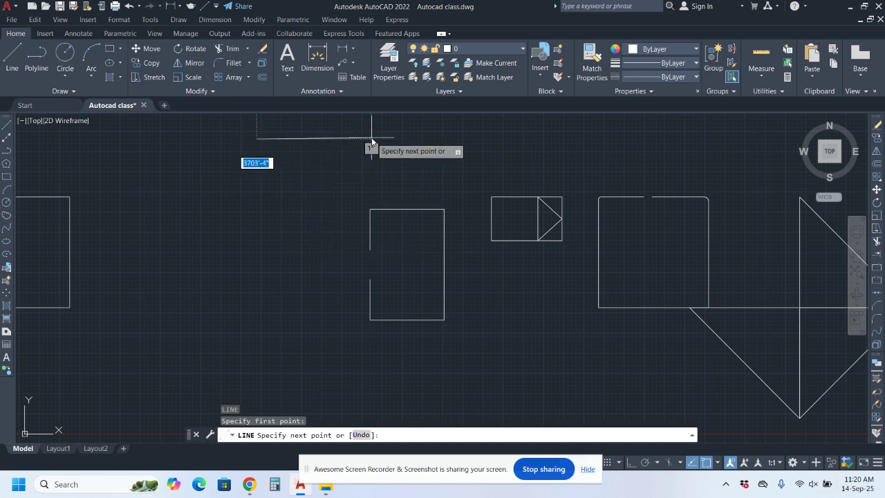
pyautogui.click(374, 139)
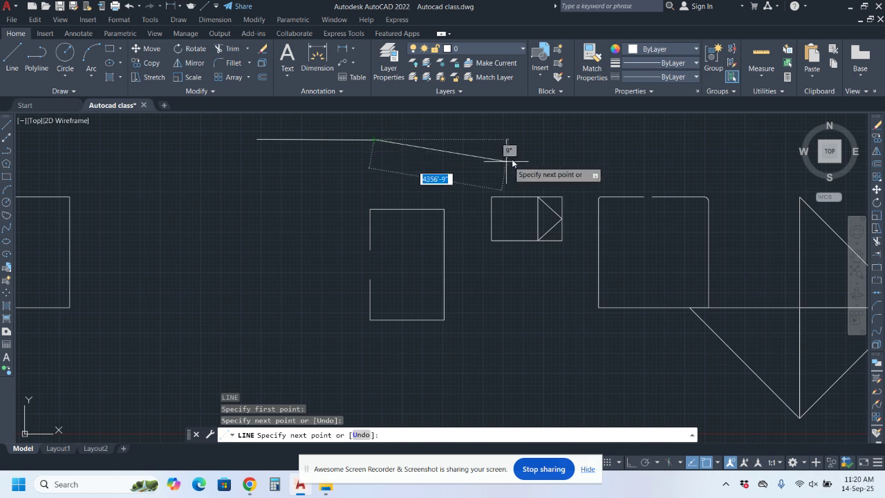
pyautogui.click(517, 140)
pyautogui.press('Escape')
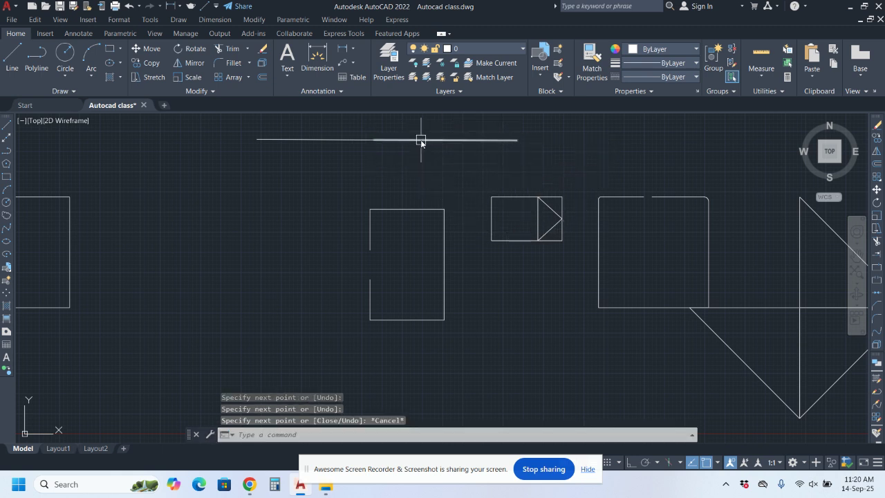
# - Shorten both horizontal lines by stretching their shared endpoints apart, leaving a gap between them
pyautogui.click(372, 139)
pyautogui.click(374, 140)
pyautogui.click(401, 140)
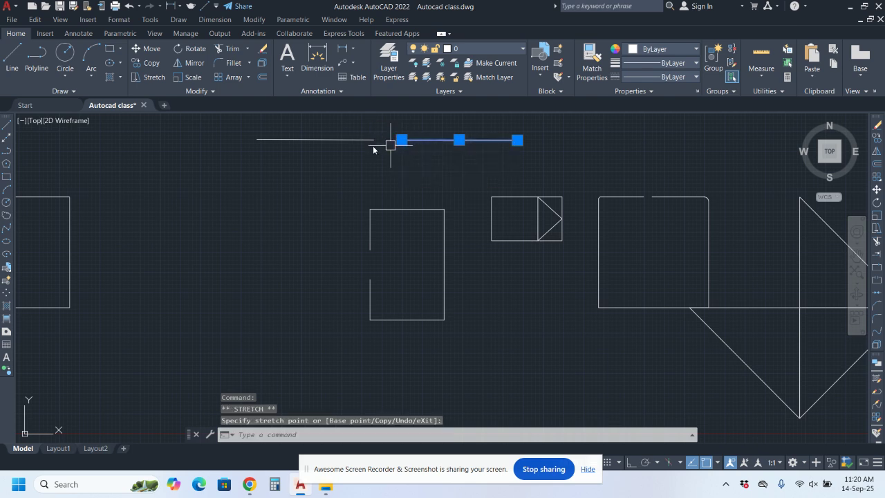
pyautogui.click(367, 139)
pyautogui.click(374, 139)
pyautogui.click(349, 140)
pyautogui.press('Escape')
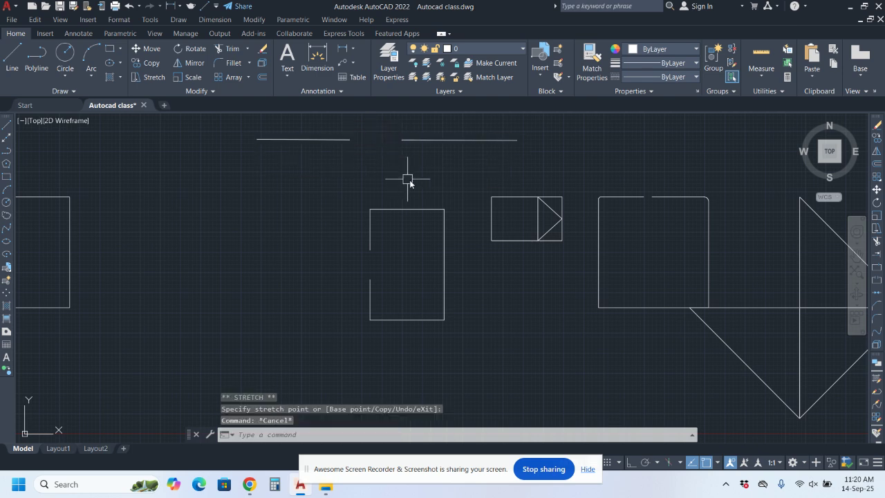
# - Join the two separated horizontal lines into one line, select it to check it, and undo the join
pyautogui.click(211, 92)
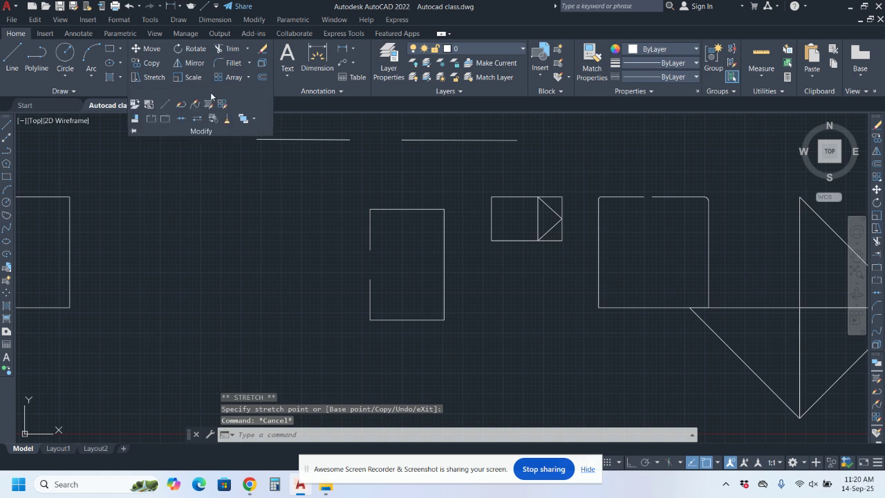
pyautogui.click(180, 119)
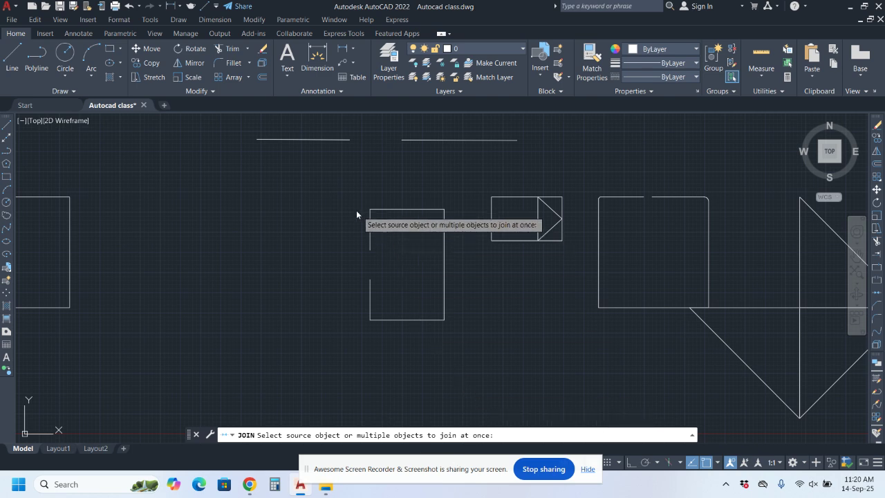
pyautogui.click(333, 141)
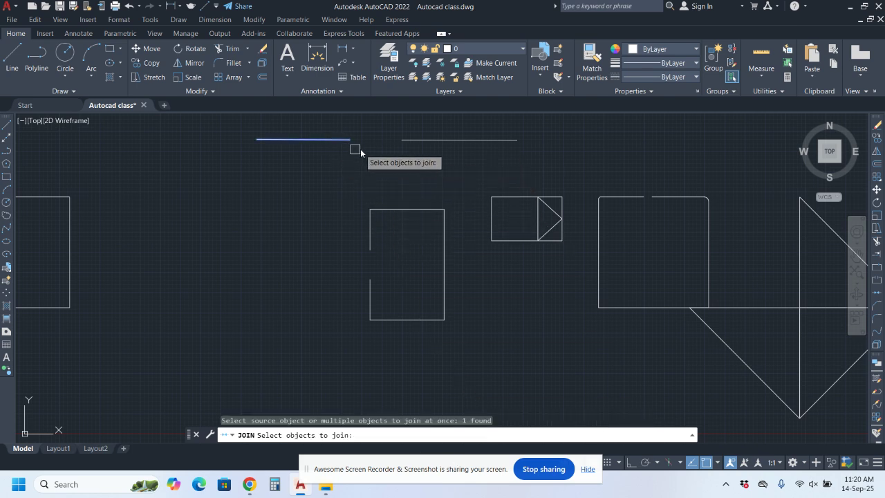
pyautogui.click(414, 140)
pyautogui.press('Return')
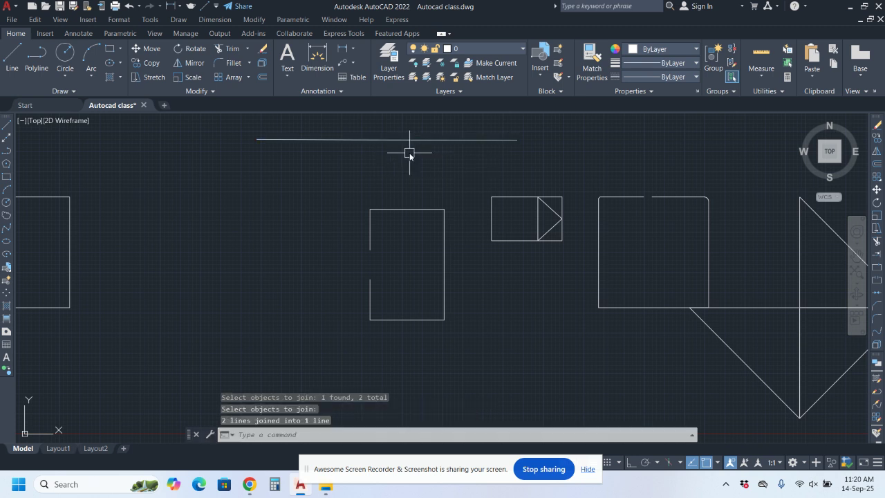
pyautogui.click(358, 140)
pyautogui.hotkey('ctrl', 'z')
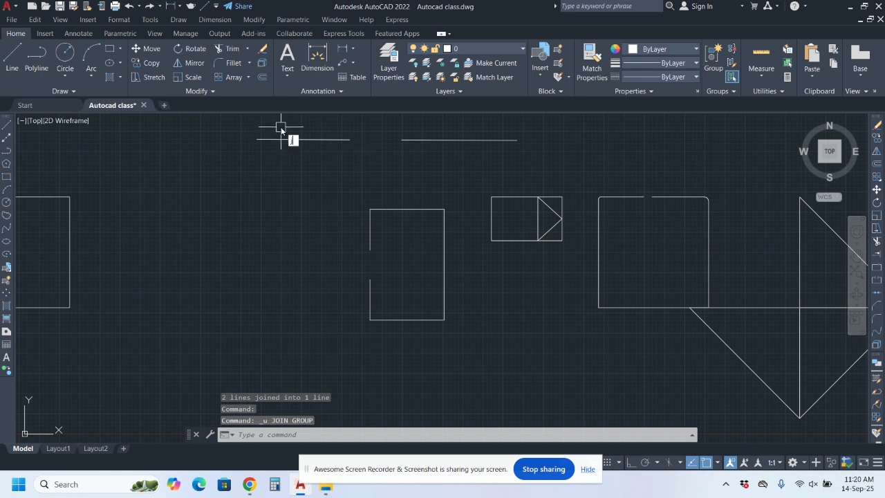
# - Join the two horizontal lines above the tall rectangle again, closing the gap between them
pyautogui.press('Return')
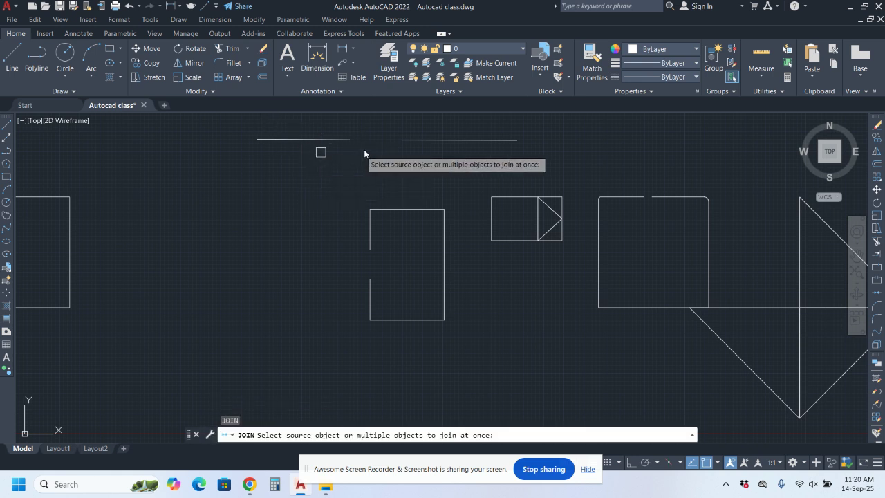
pyautogui.click(330, 140)
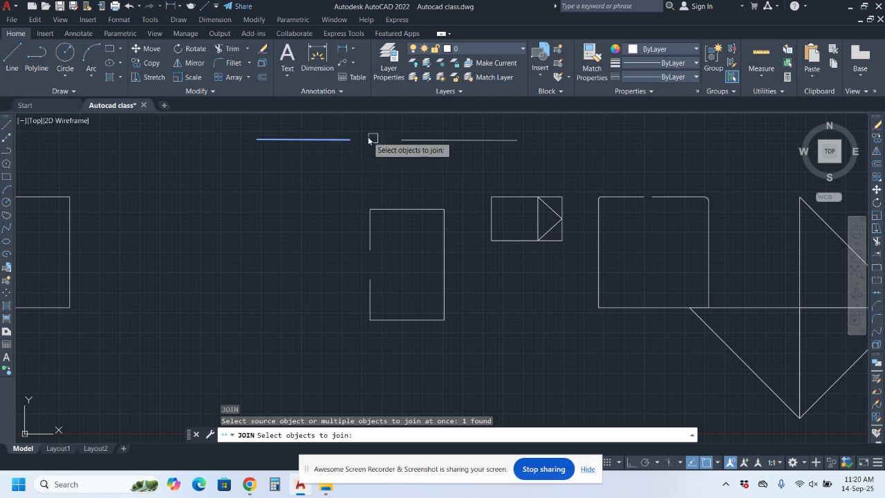
pyautogui.click(423, 140)
pyautogui.press('Return')
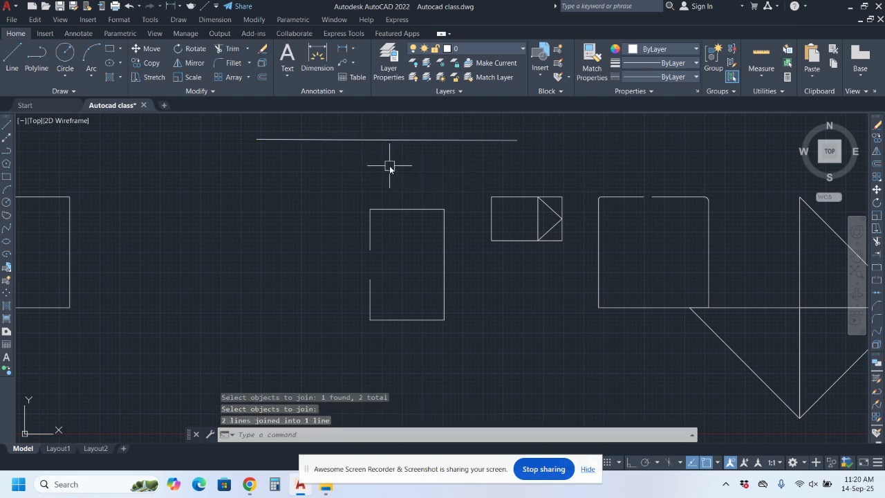
# - Reverse the direction of the U-shaped spline above the small rectangle and select it to check its start point
pyautogui.click(212, 92)
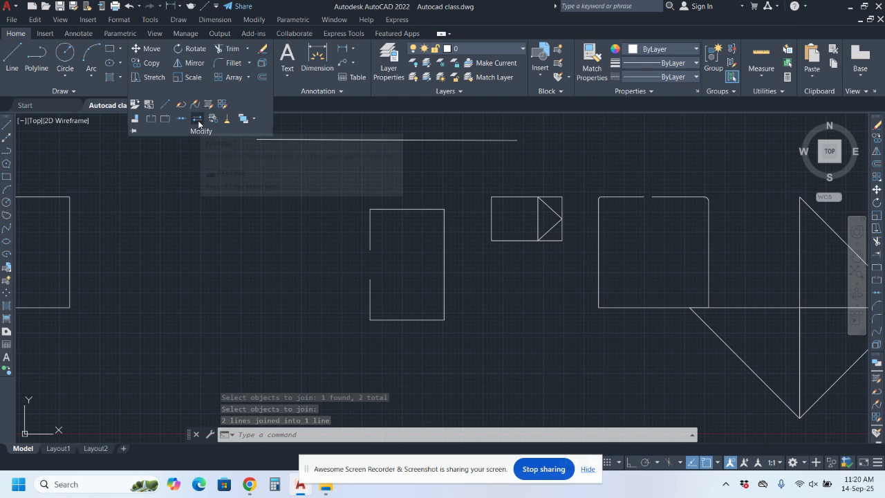
pyautogui.scroll(-5, 491, 299)
pyautogui.scroll(-2, 499, 300)
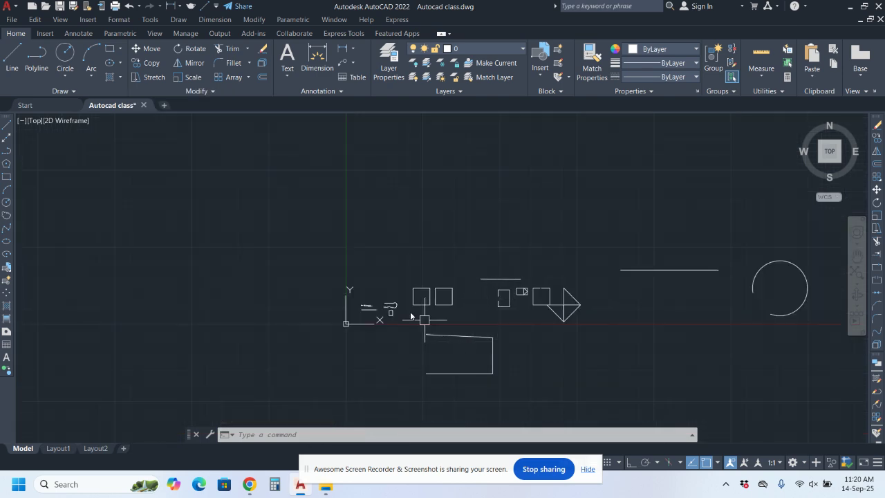
pyautogui.scroll(6, 406, 304)
pyautogui.click(361, 293)
pyautogui.scroll(6, 329, 304)
pyautogui.scroll(4, 327, 305)
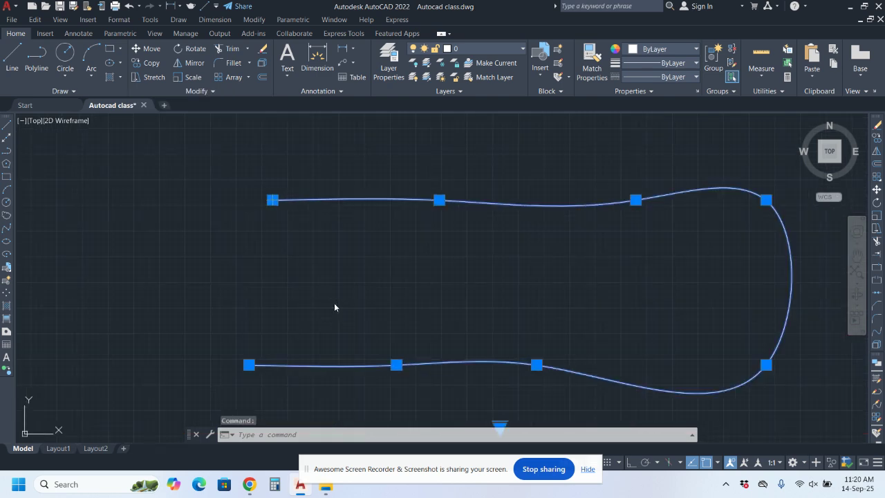
pyautogui.moveTo(334, 305); pyautogui.dragTo(330, 210, button='middle')
pyautogui.scroll(-4, 340, 229)
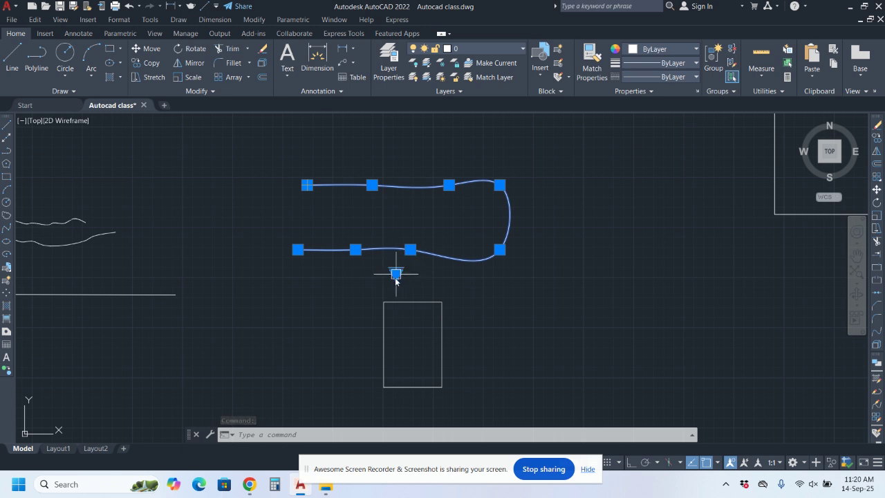
pyautogui.click(212, 92)
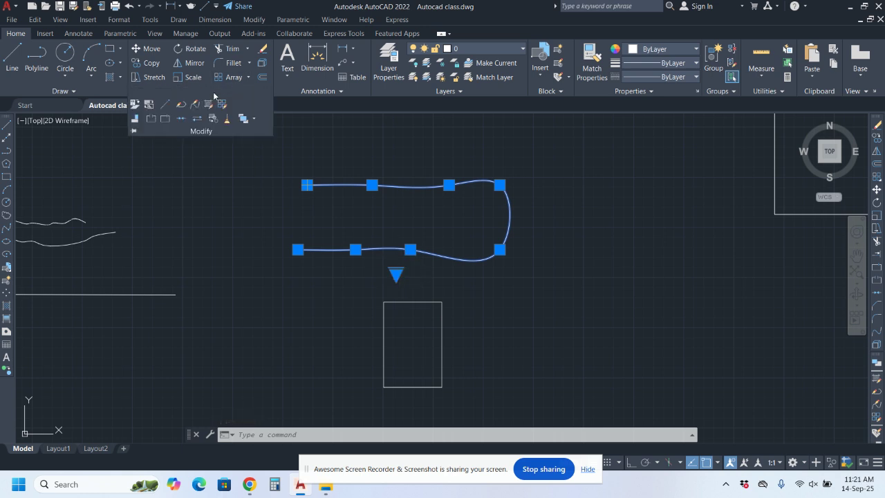
pyautogui.click(201, 119)
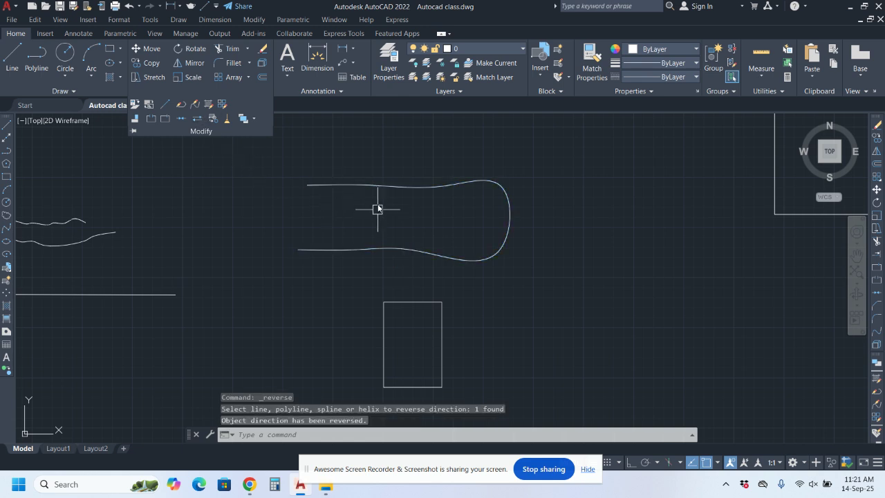
pyautogui.click(376, 187)
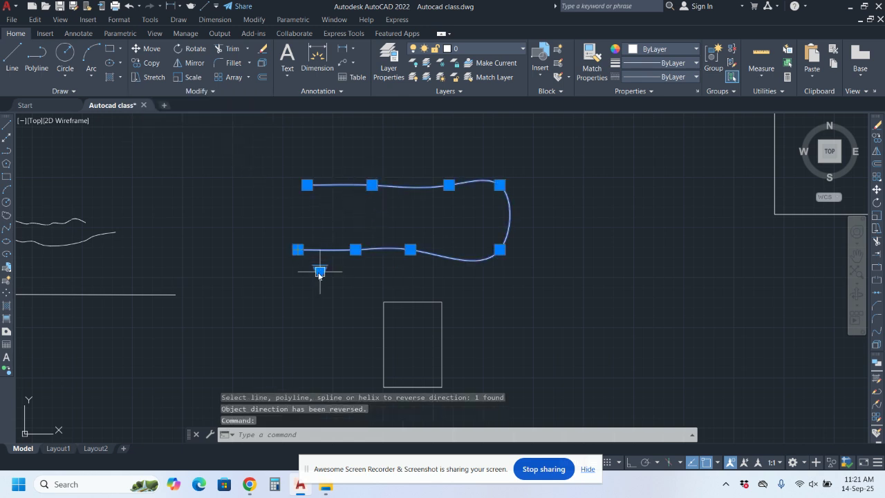
# - Reverse the U-shaped spline a second time and reselect it to check its direction
pyautogui.click(211, 95)
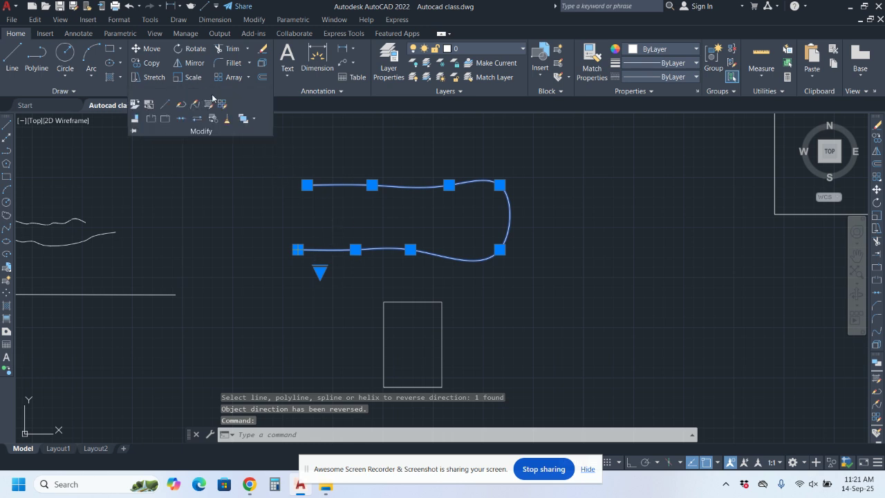
pyautogui.click(198, 120)
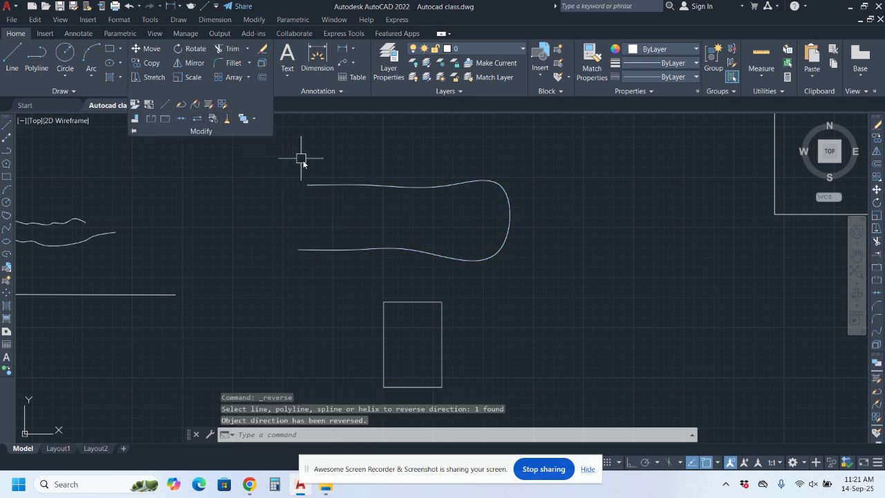
pyautogui.click(333, 184)
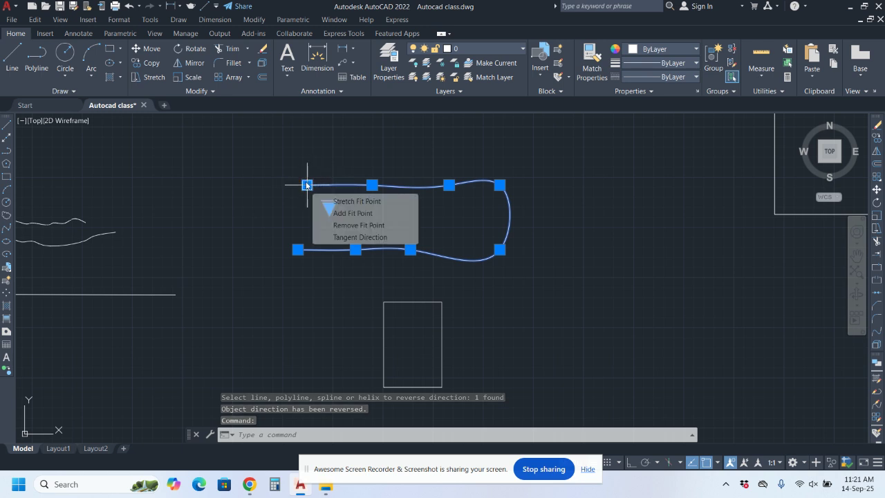
pyautogui.click(214, 92)
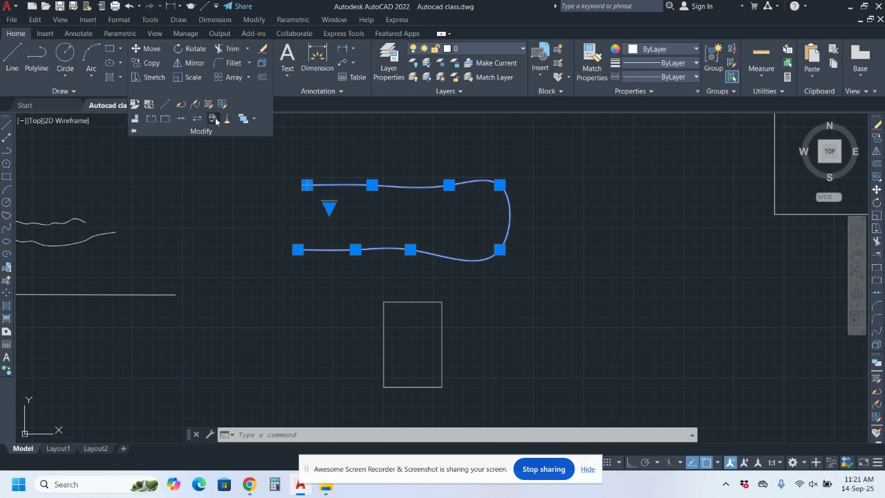
pyautogui.click(214, 118)
pyautogui.press('Escape')
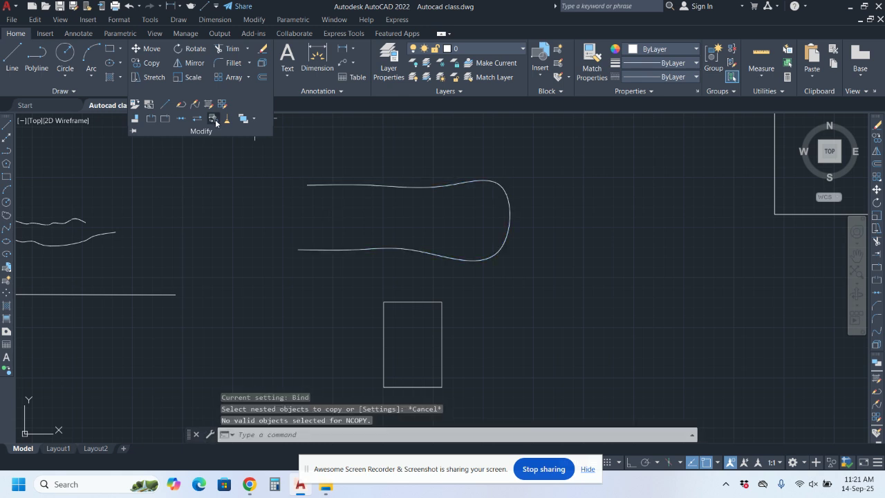
pyautogui.press('Escape')
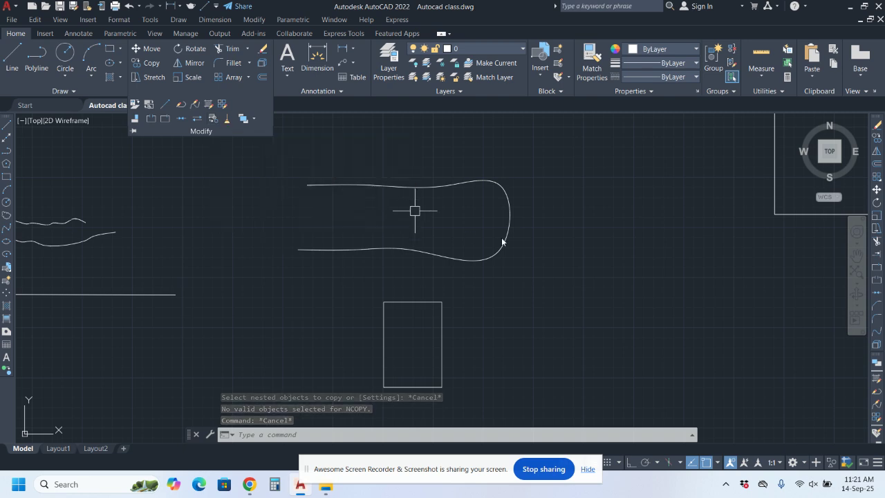
# - Start Copy Nested Objects and change its setting from Bind to Insert
pyautogui.scroll(-3, 546, 239)
pyautogui.moveTo(588, 242); pyautogui.dragTo(261, 232, button='middle')
pyautogui.scroll(-4, 261, 232)
pyautogui.scroll(6, 523, 215)
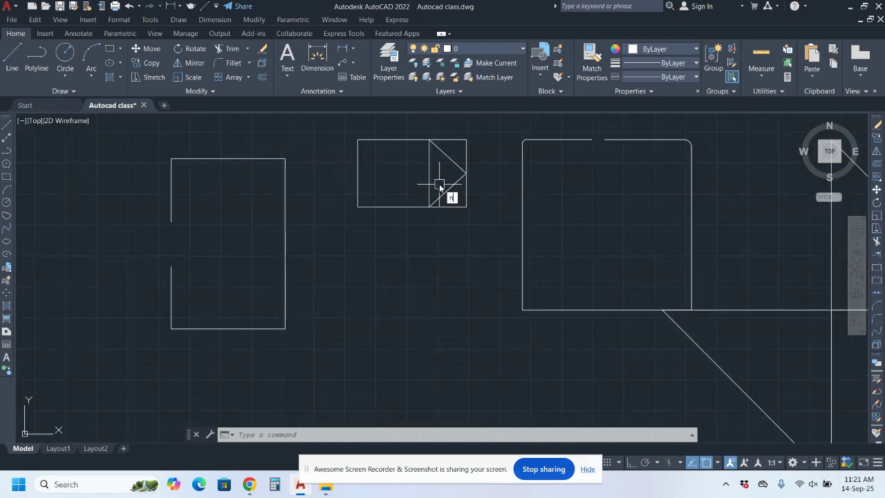
pyautogui.press('Escape')
pyautogui.press('Escape')
pyautogui.click(212, 92)
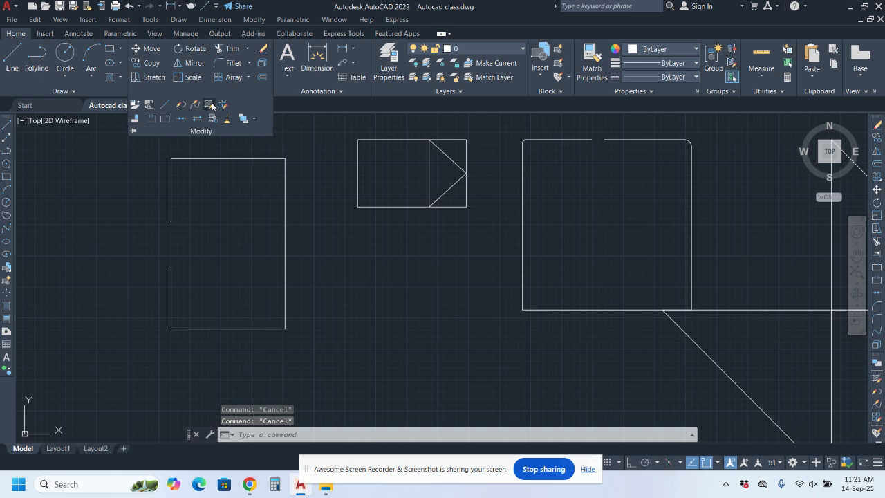
pyautogui.click(213, 119)
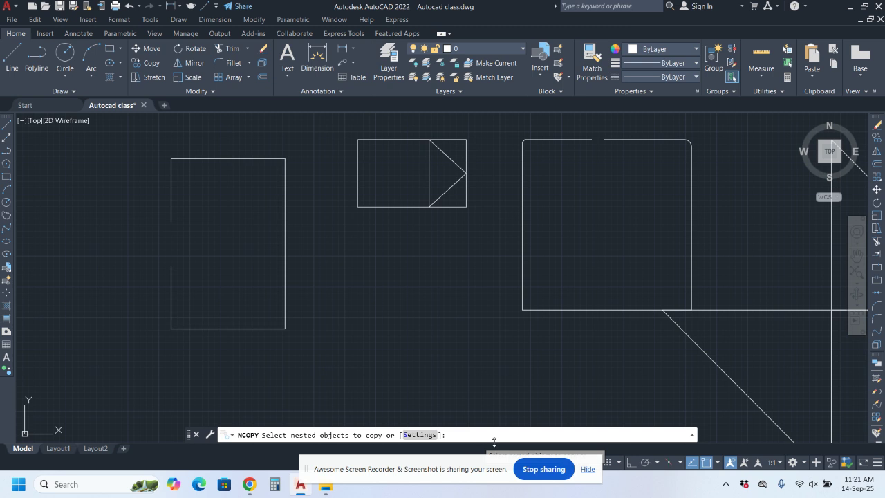
pyautogui.write('s')
pyautogui.press('Return')
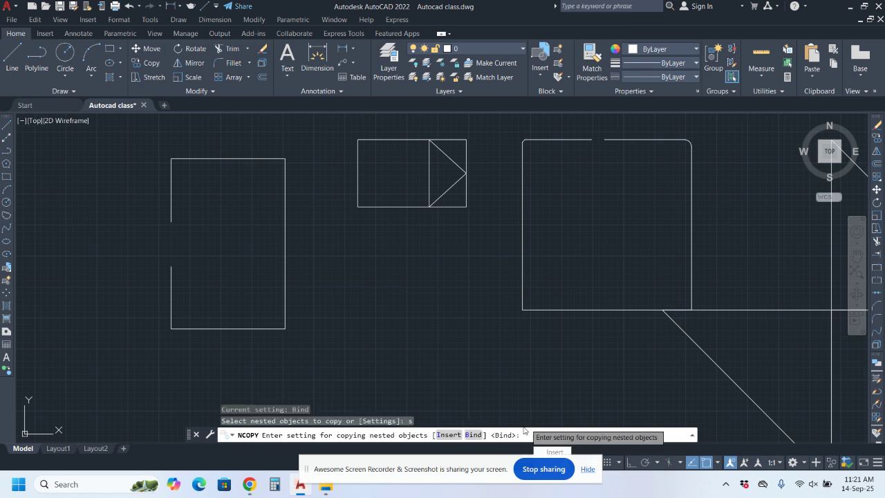
pyautogui.click(448, 435)
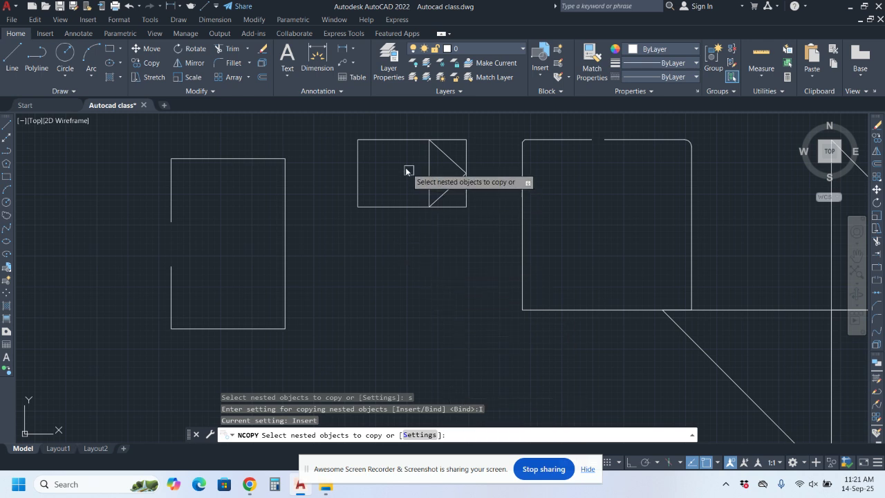
# - Try to copy the small block's nested rectangle and two diagonal lines, using the rectangle's upper-right corner as base point
pyautogui.click(405, 143)
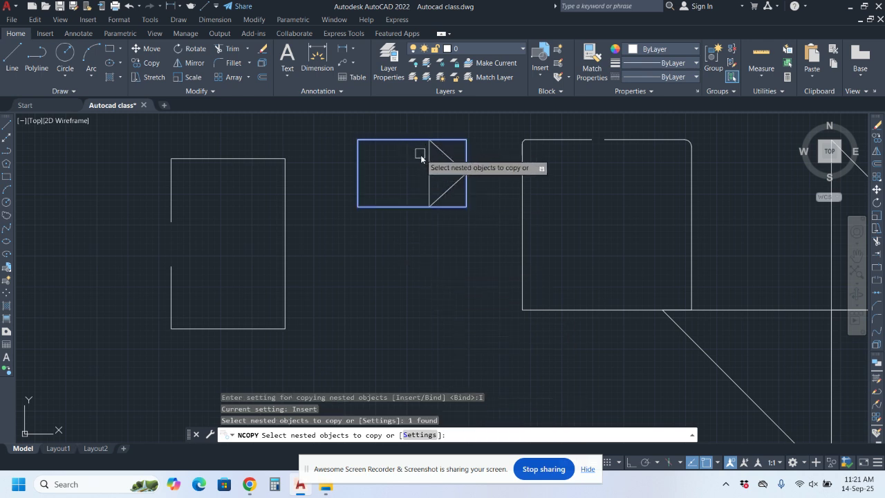
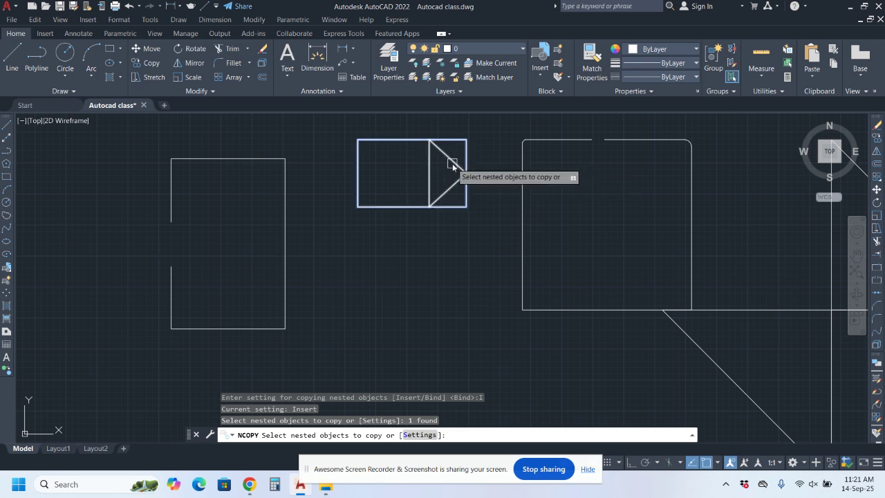
pyautogui.click(455, 166)
pyautogui.click(453, 186)
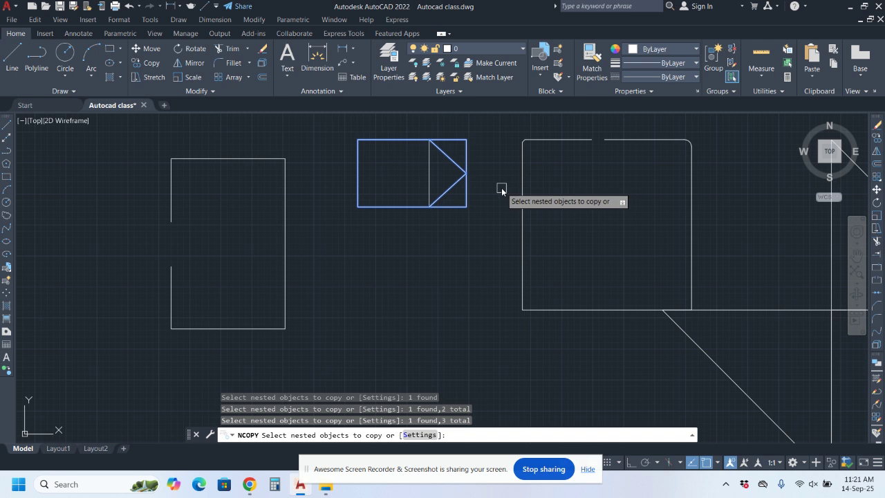
pyautogui.press('Return')
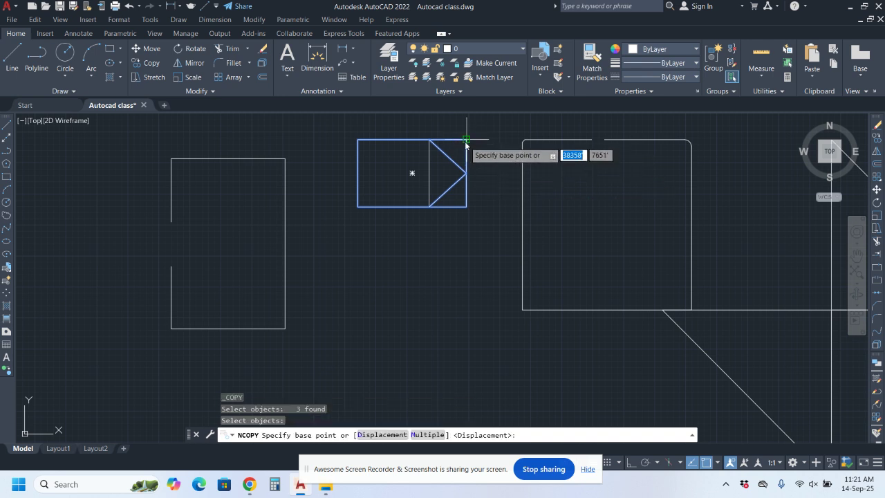
pyautogui.click(466, 140)
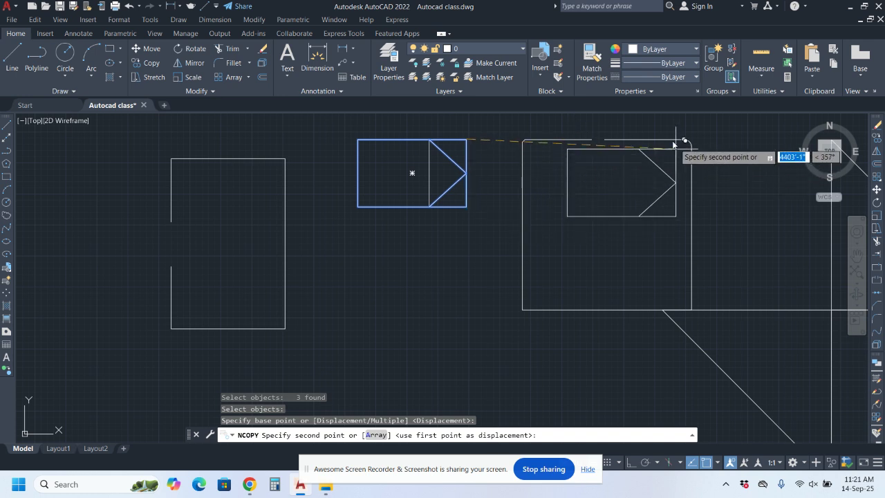
pyautogui.press('Escape')
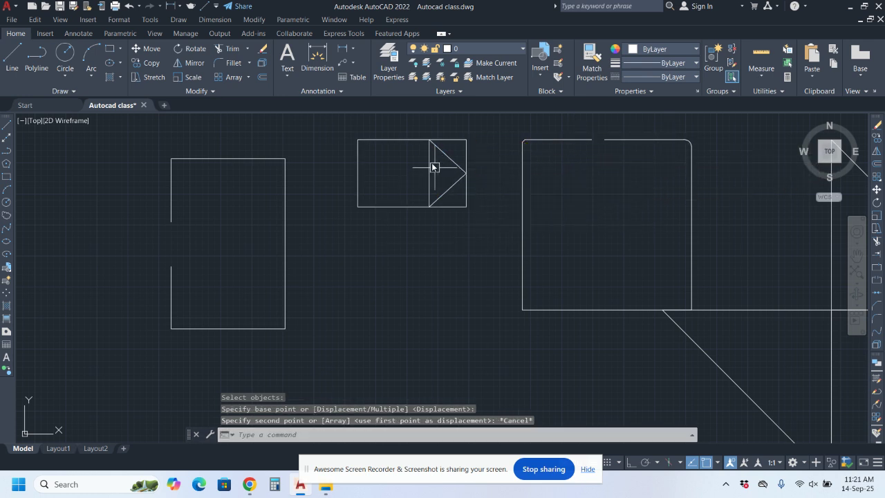
pyautogui.click(452, 134)
pyautogui.press('Escape')
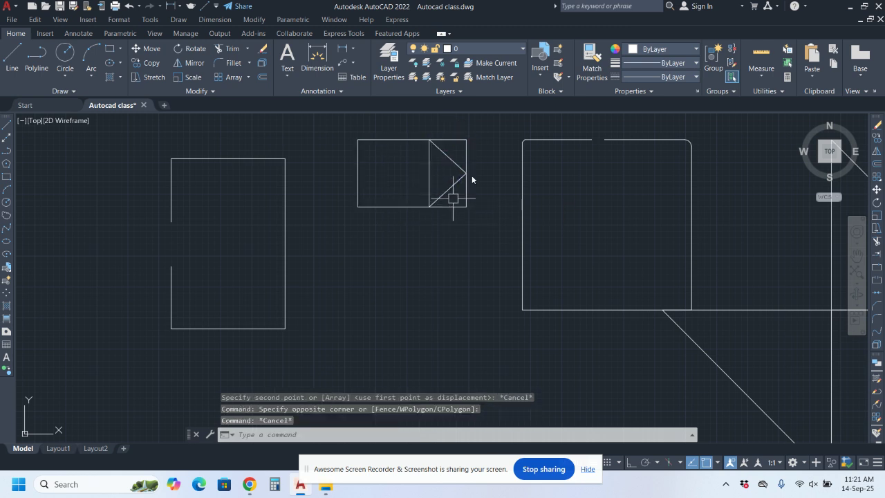
pyautogui.press('Return')
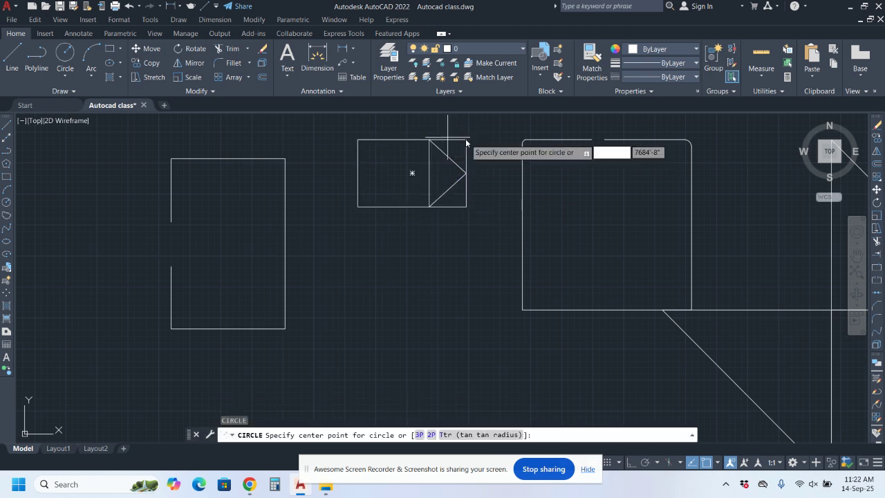
pyautogui.click(413, 173)
pyautogui.press('Escape')
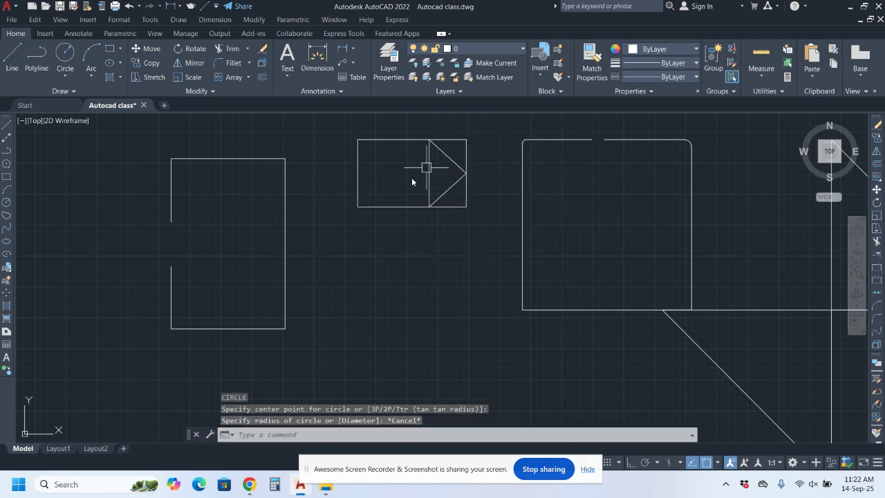
# - Try to copy the whole small block with the regular Copy command, using its lower-right corner as base point
pyautogui.click(485, 129)
pyautogui.click(360, 245)
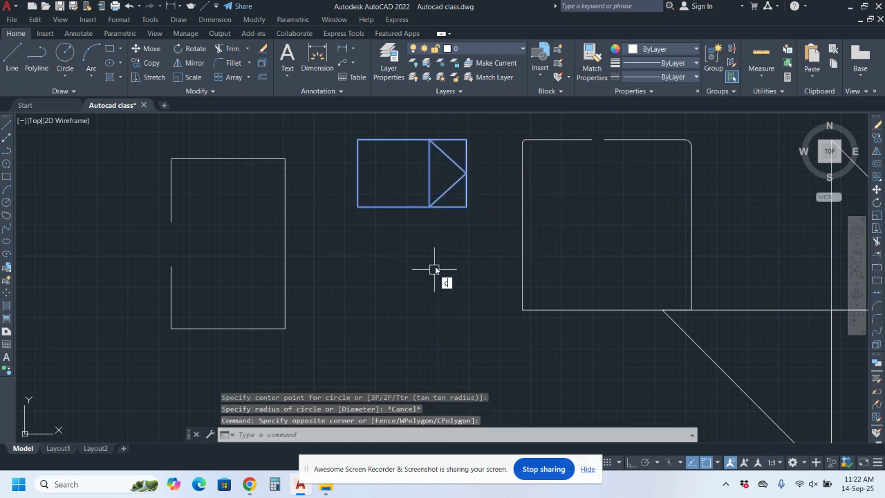
pyautogui.press('Return')
pyautogui.click(467, 207)
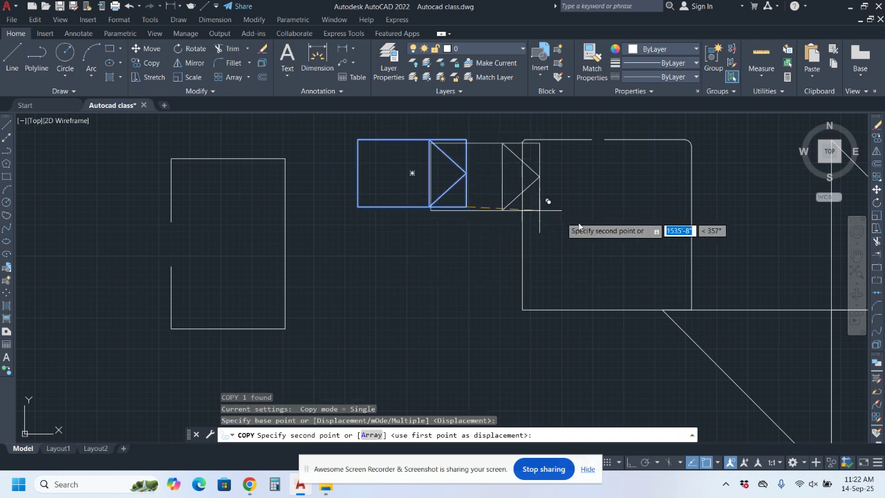
pyautogui.press('Escape')
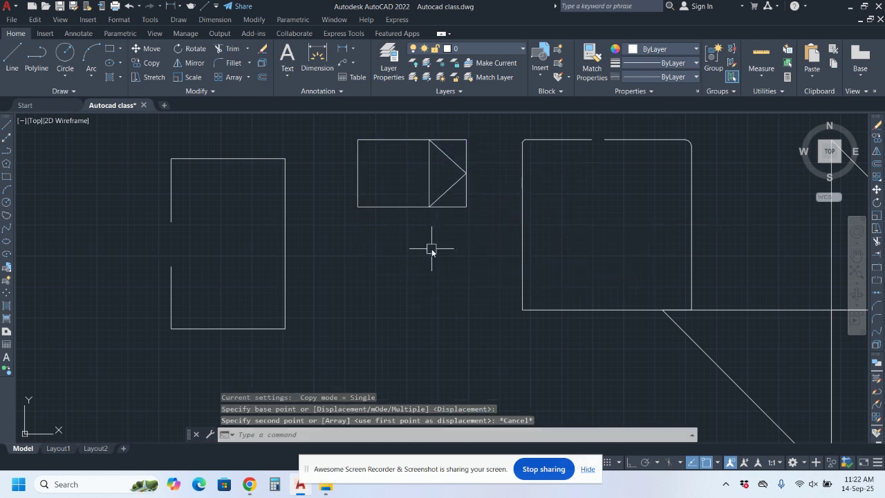
pyautogui.click(212, 91)
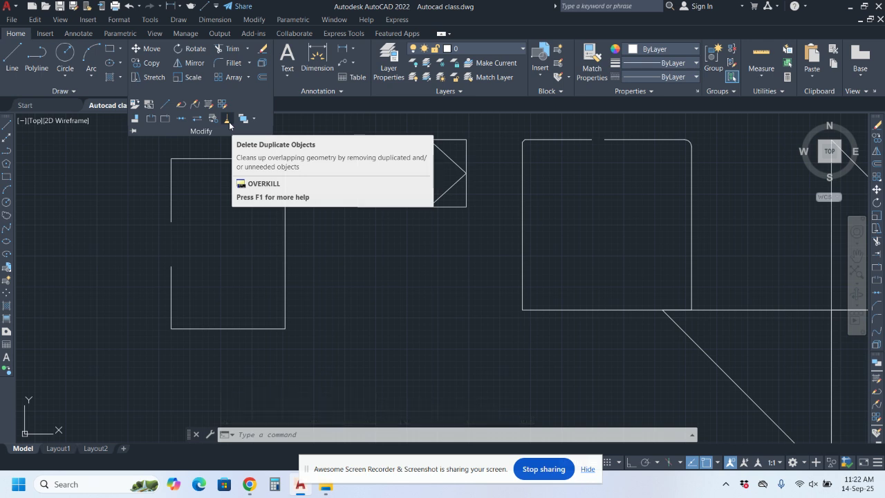
pyautogui.click(291, 167)
pyautogui.press('Escape')
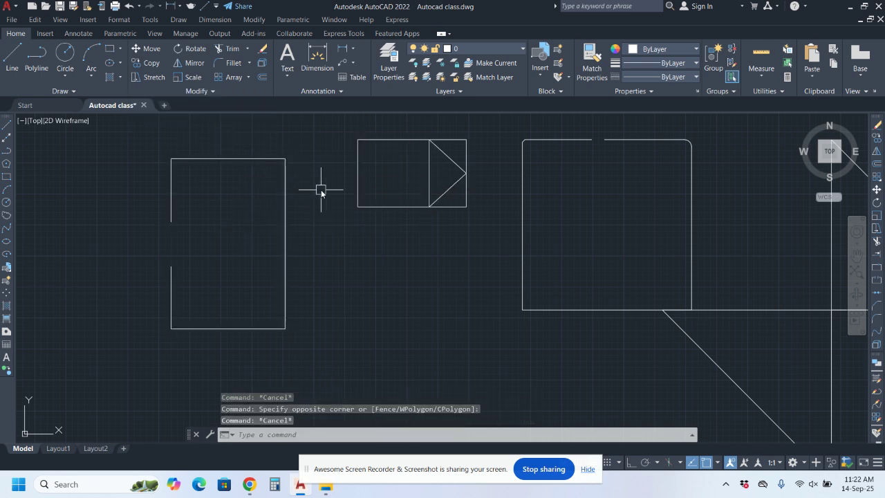
# - Draw four lines corner to corner over the tall broken rectangle, and check its upper edge for overlapping objects
pyautogui.write('l')
pyautogui.press('Return')
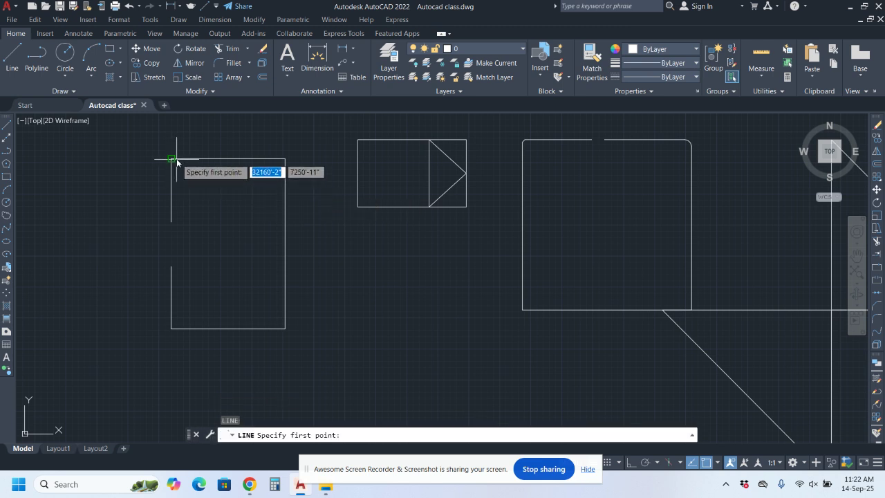
pyautogui.click(172, 158)
pyautogui.click(285, 158)
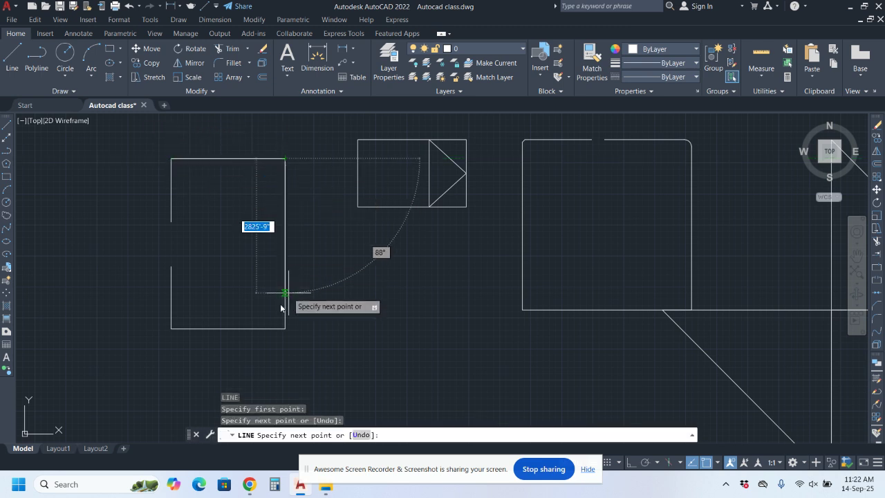
pyautogui.click(285, 329)
pyautogui.click(171, 328)
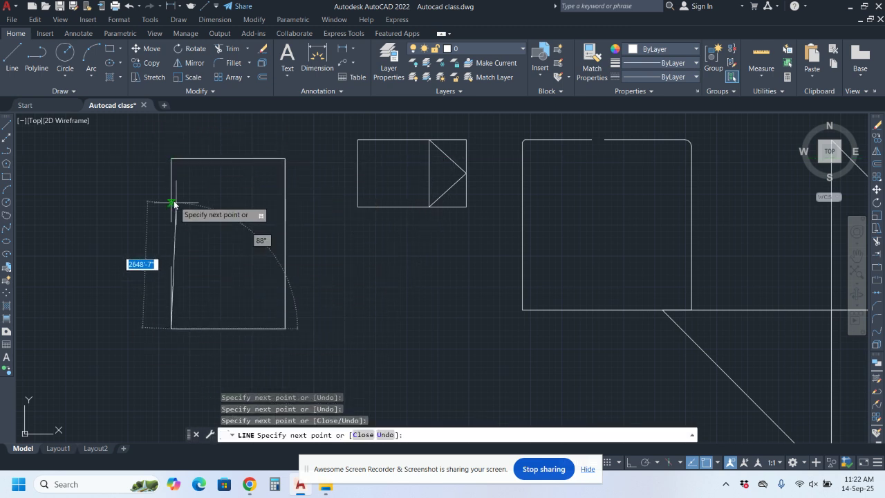
pyautogui.click(171, 158)
pyautogui.press('Escape')
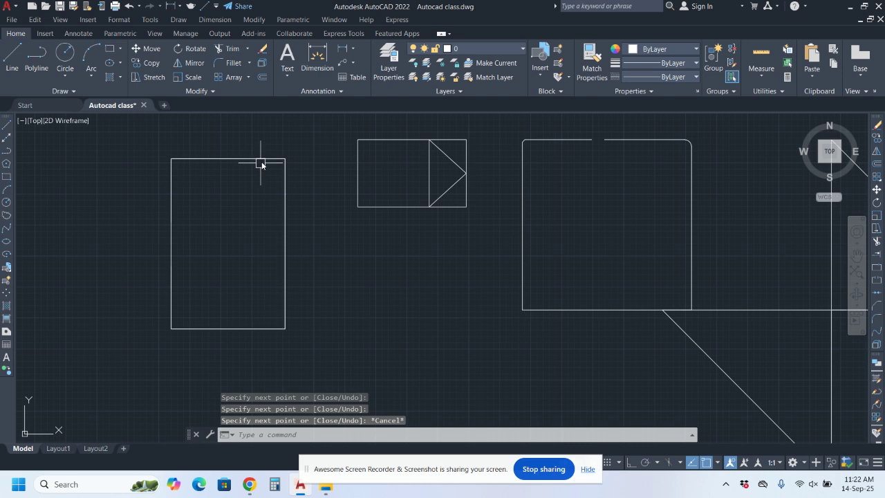
pyautogui.click(262, 159)
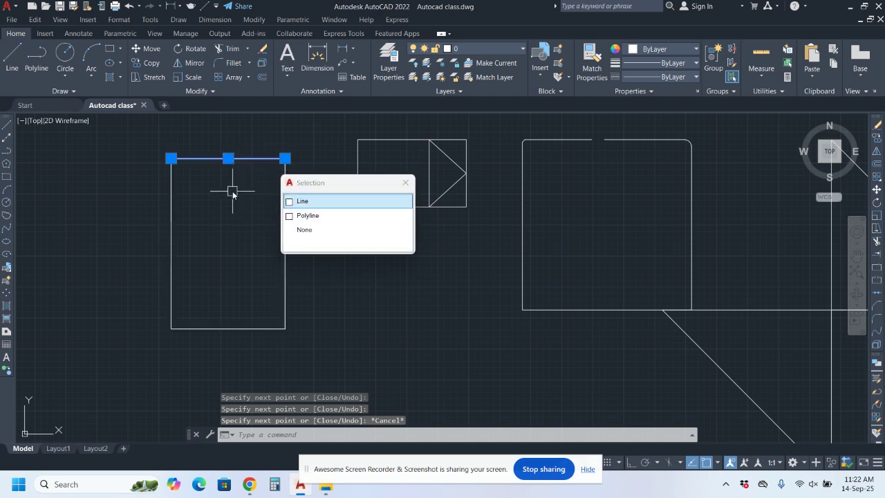
pyautogui.press('Escape')
# - Run Delete Duplicate Objects on the tall rectangle and its overlapping lines with the current settings, and select the outline to check it
pyautogui.click(213, 92)
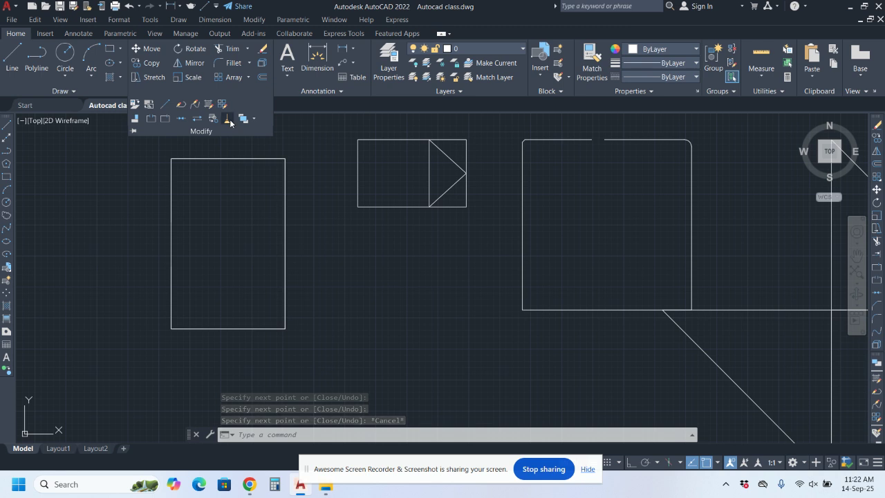
pyautogui.click(221, 105)
pyautogui.click(237, 159)
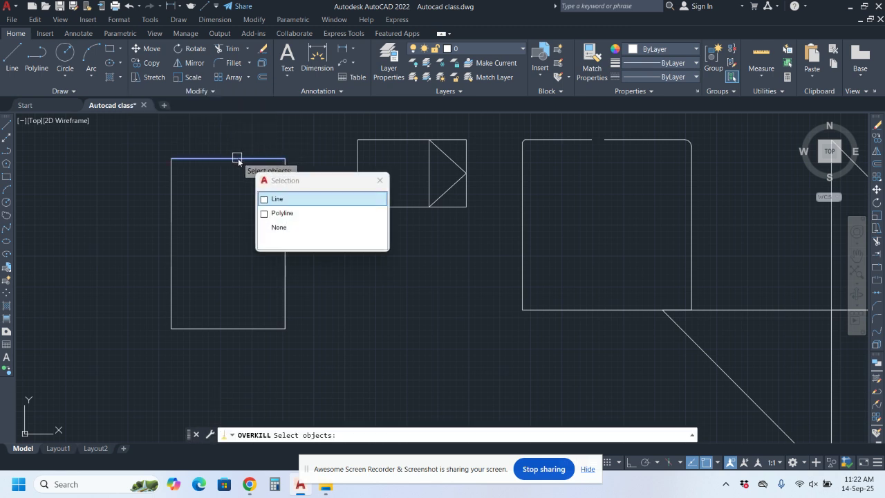
pyautogui.click(282, 213)
pyautogui.click(210, 129)
pyautogui.click(148, 346)
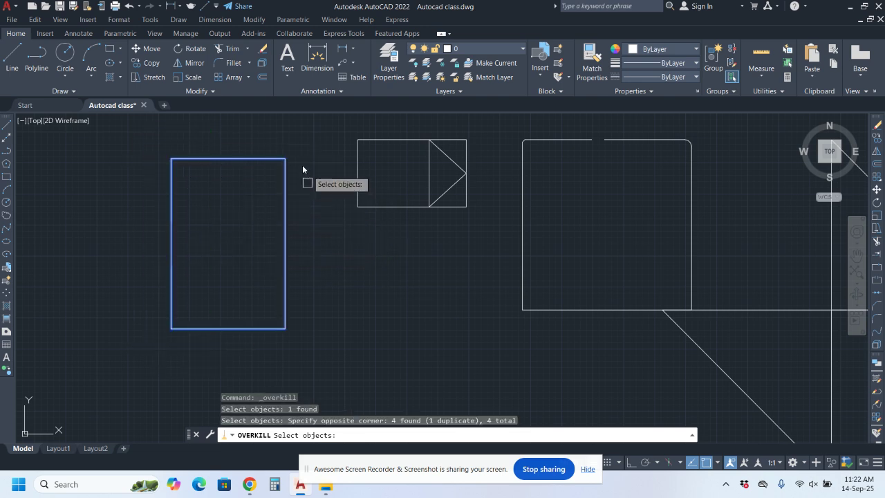
pyautogui.click(303, 138)
pyautogui.click(235, 332)
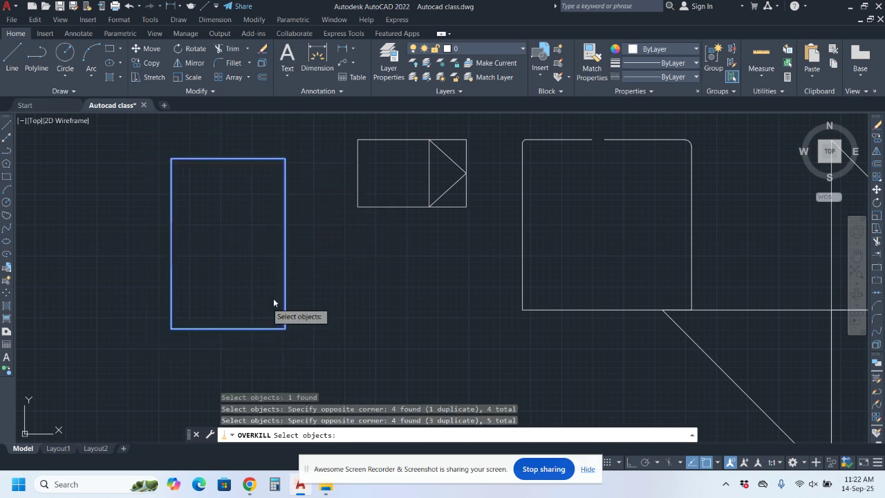
pyautogui.press('Return')
pyautogui.click(434, 339)
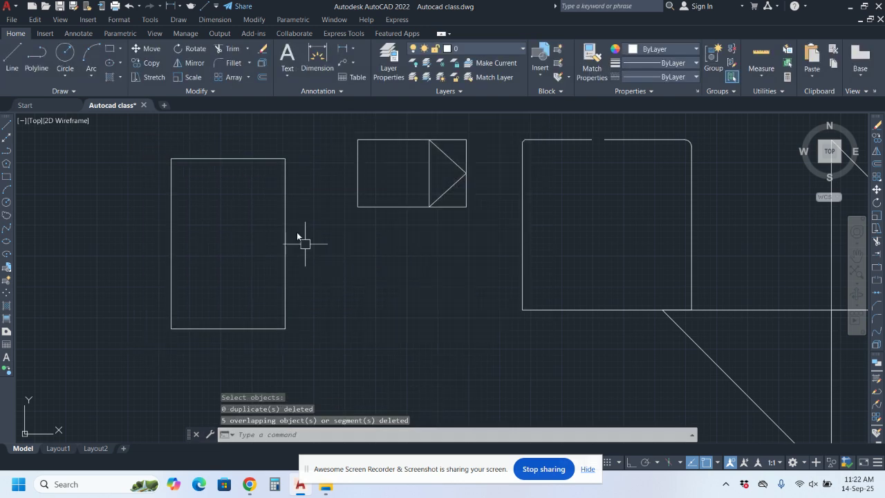
pyautogui.click(283, 218)
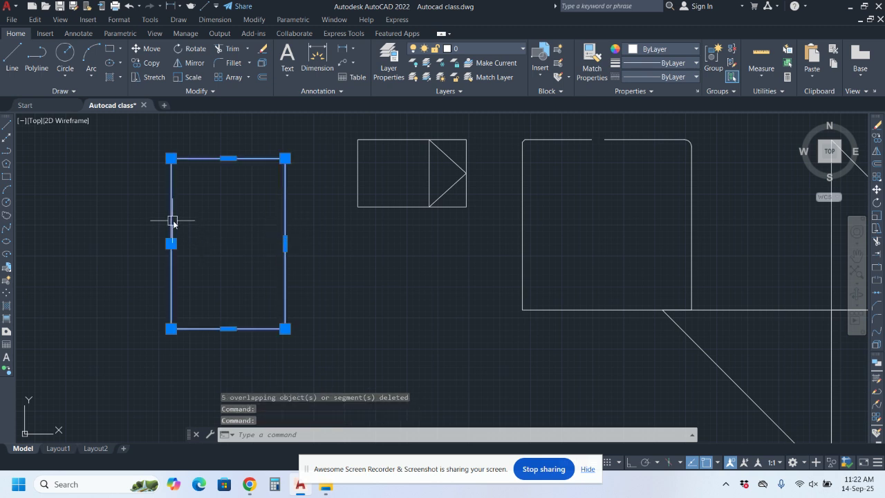
pyautogui.press('Escape')
# - Run Delete Duplicate Objects again on the tall rectangle's remaining polyline and line, and select the polyline to check it
pyautogui.click(154, 153)
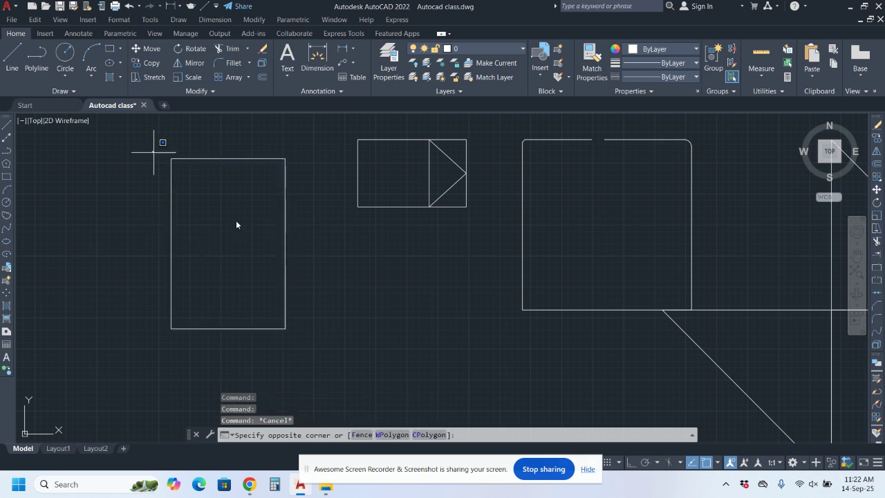
pyautogui.click(325, 354)
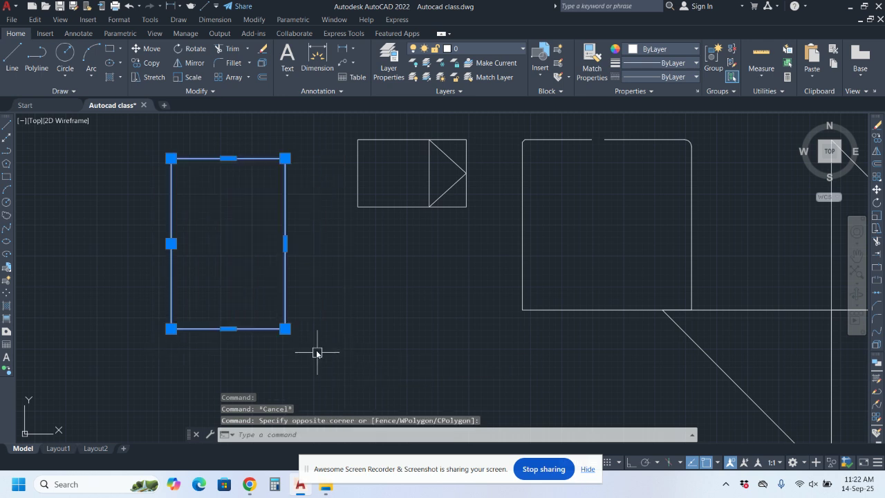
pyautogui.click(203, 90)
pyautogui.click(230, 122)
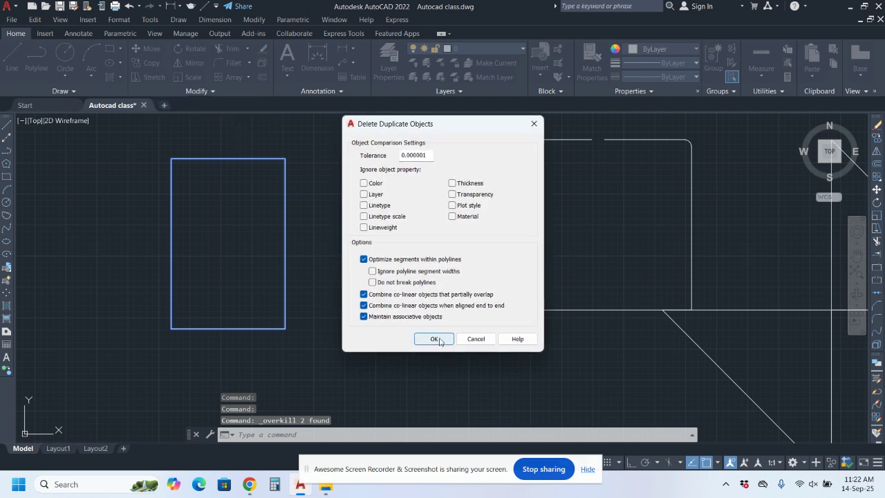
pyautogui.click(434, 339)
pyautogui.click(284, 255)
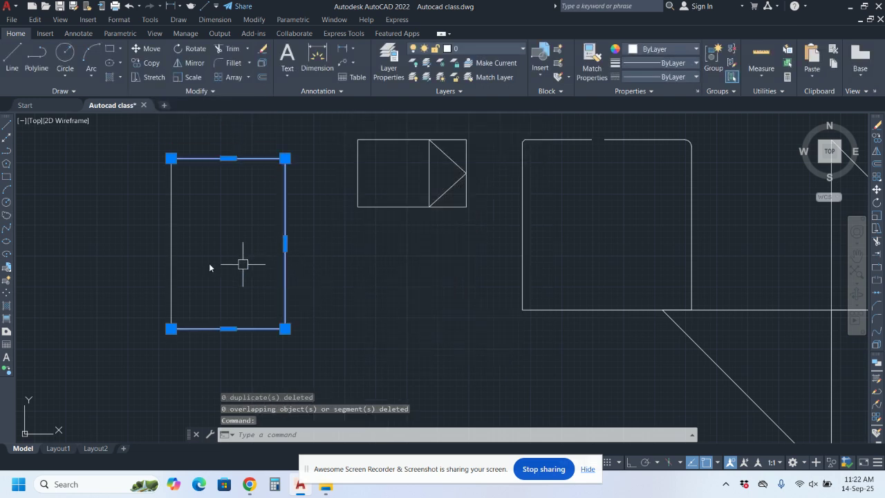
pyautogui.press('Escape')
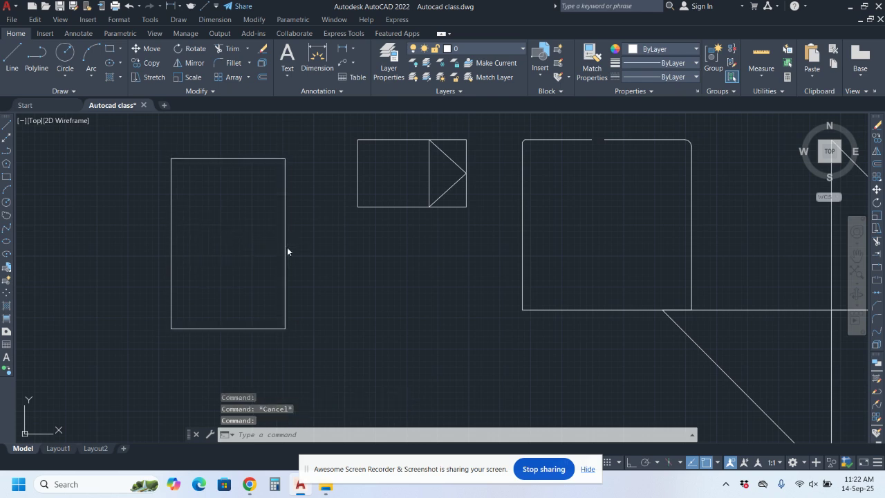
# - Erase the tall rectangle's polyline, undo the erasure, and select the remaining vertical line along its left edge to check it
pyautogui.click(285, 248)
pyautogui.press('Delete')
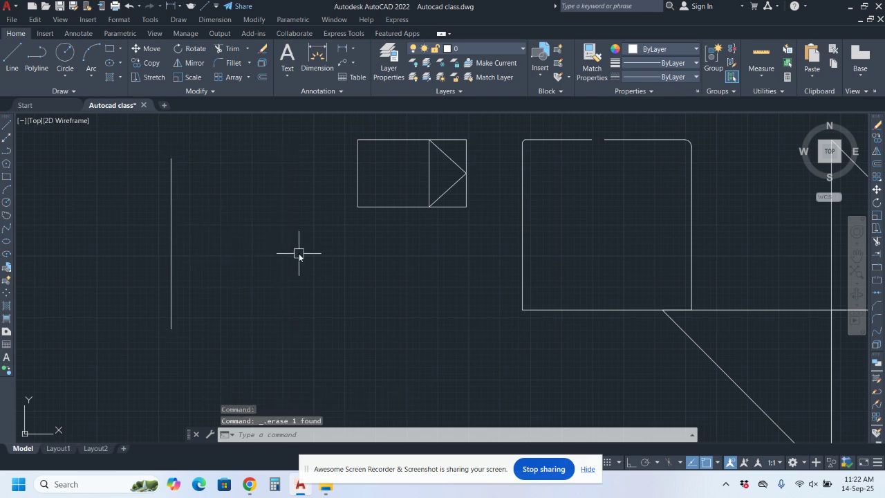
pyautogui.rightClick(256, 234)
pyautogui.press('Escape')
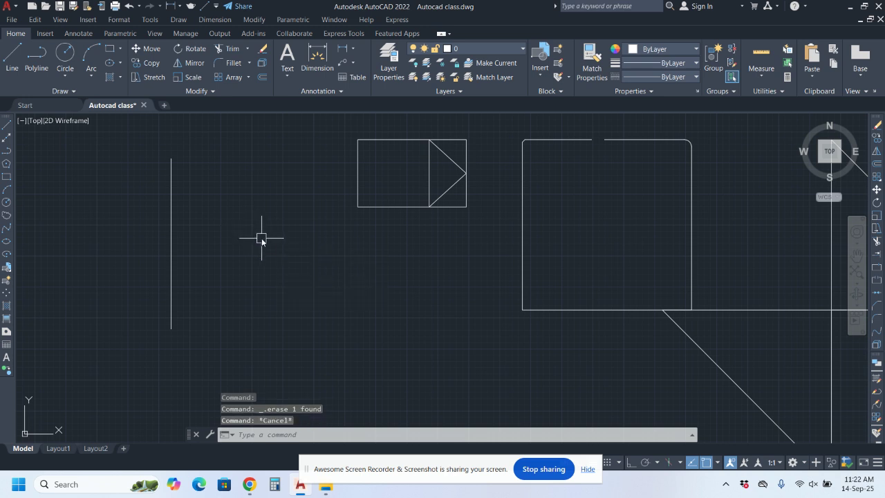
pyautogui.hotkey('ctrl', 'z')
pyautogui.click(171, 218)
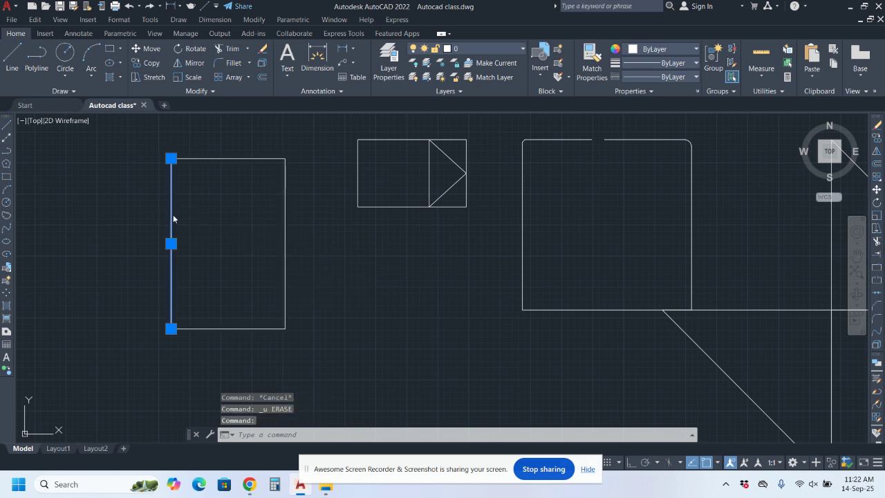
pyautogui.press('Escape')
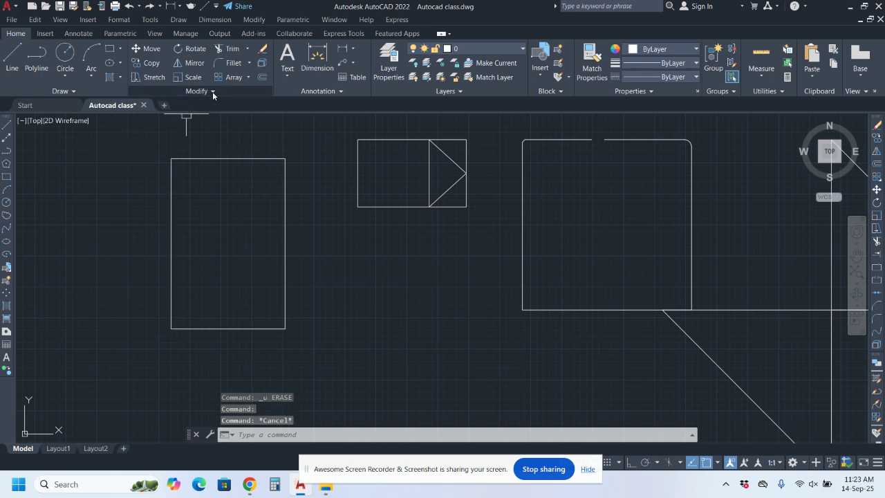
# - Start the Bring to Front draw order command and show the other available draw order options
pyautogui.click(212, 92)
pyautogui.click(243, 118)
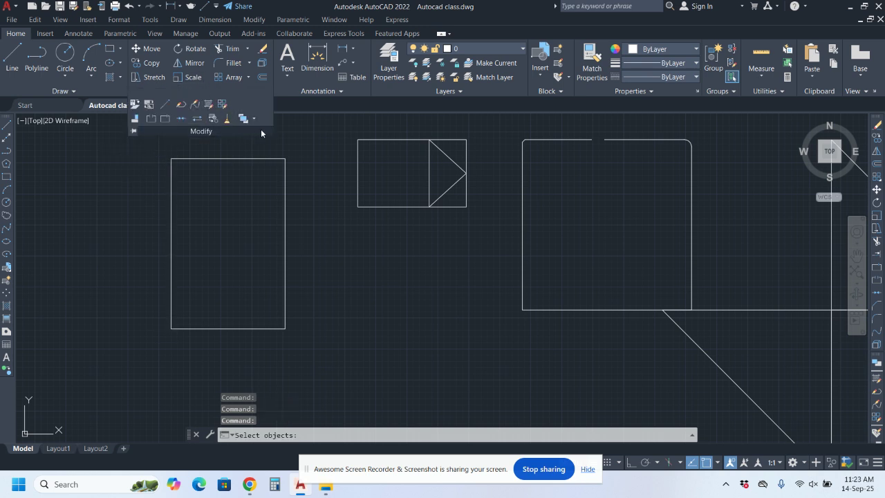
pyautogui.click(255, 119)
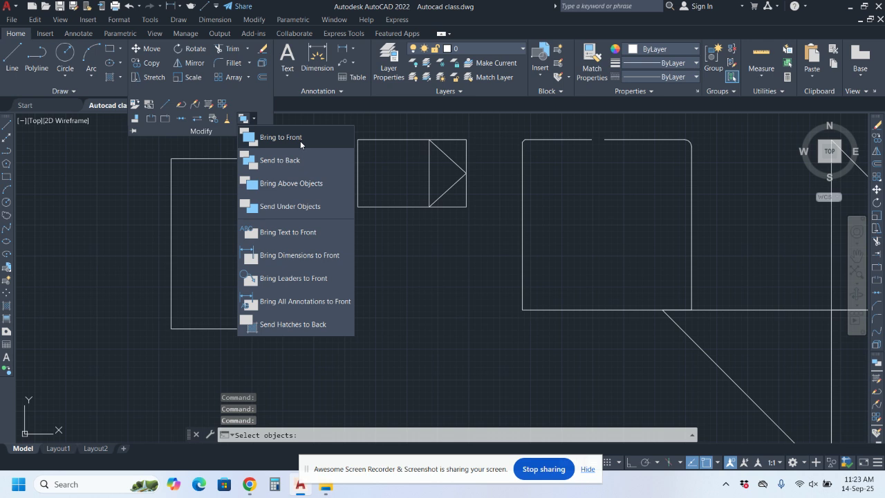